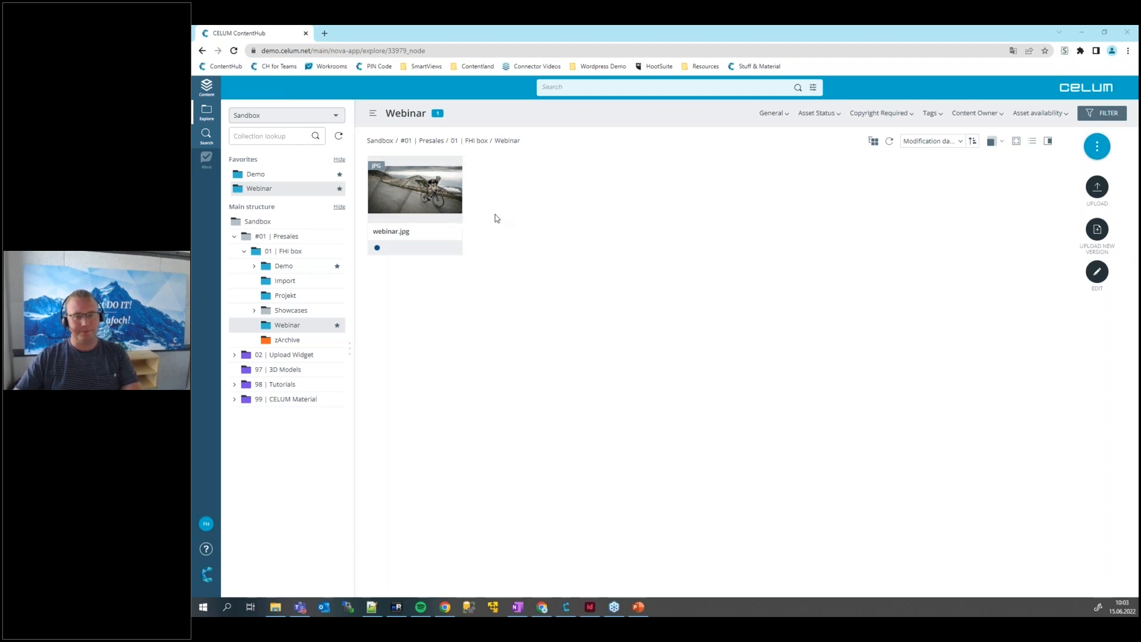
# - Open webinar.jpg in the image editor and crop it to a square of about 313 × 313 around the cyclist
pyautogui.rightClick(437, 190)
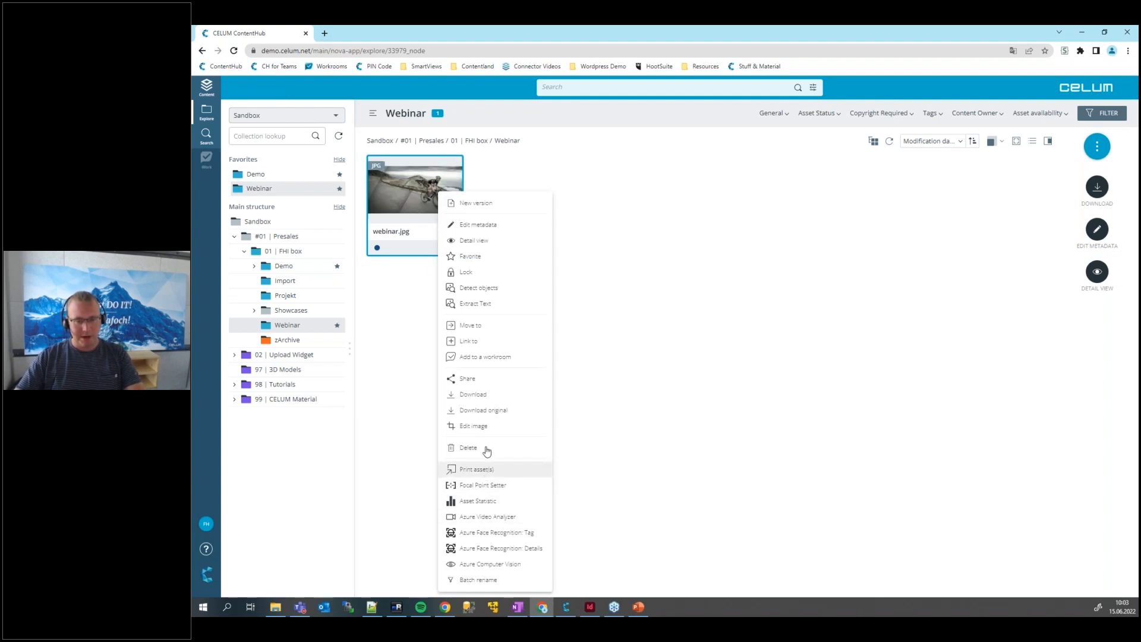
pyautogui.click(483, 425)
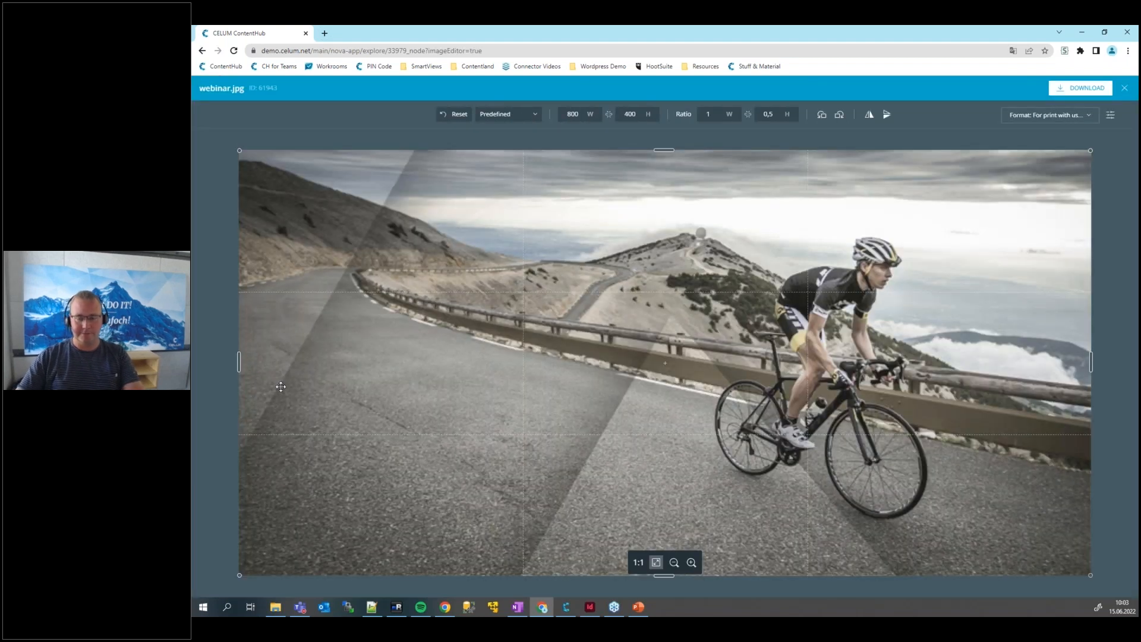
pyautogui.moveTo(249, 365); pyautogui.dragTo(666, 366)
pyautogui.moveTo(876, 575); pyautogui.dragTo(876, 542)
pyautogui.moveTo(1092, 342); pyautogui.dragTo(999, 342)
pyautogui.moveTo(822, 150); pyautogui.dragTo(821, 209)
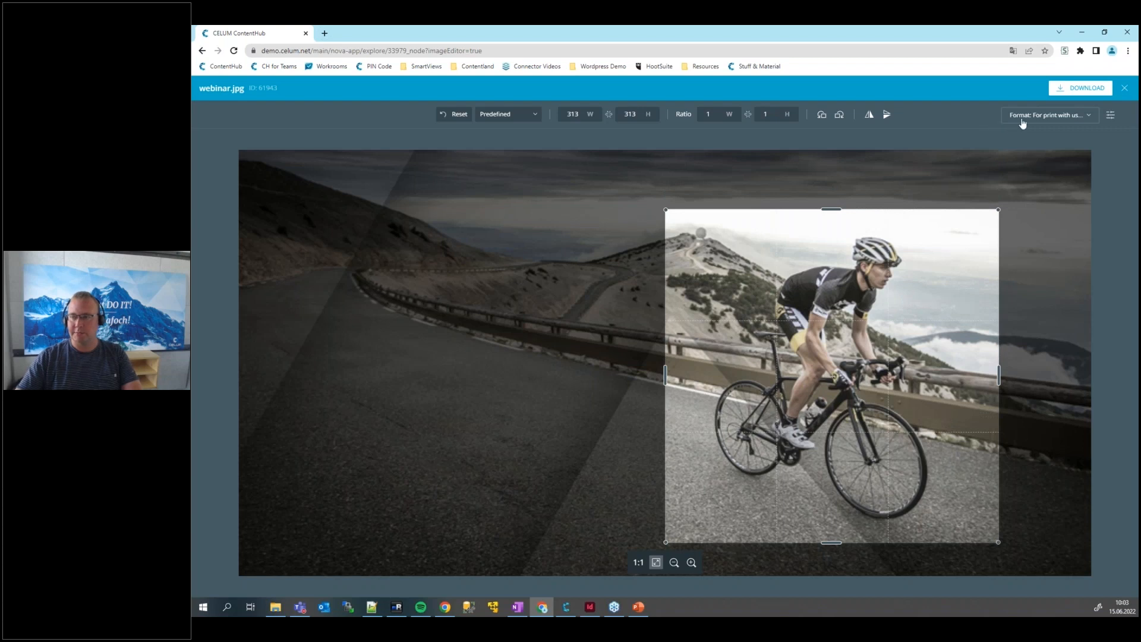
# - Download the cropped image in the TIF original format
pyautogui.click(1022, 122)
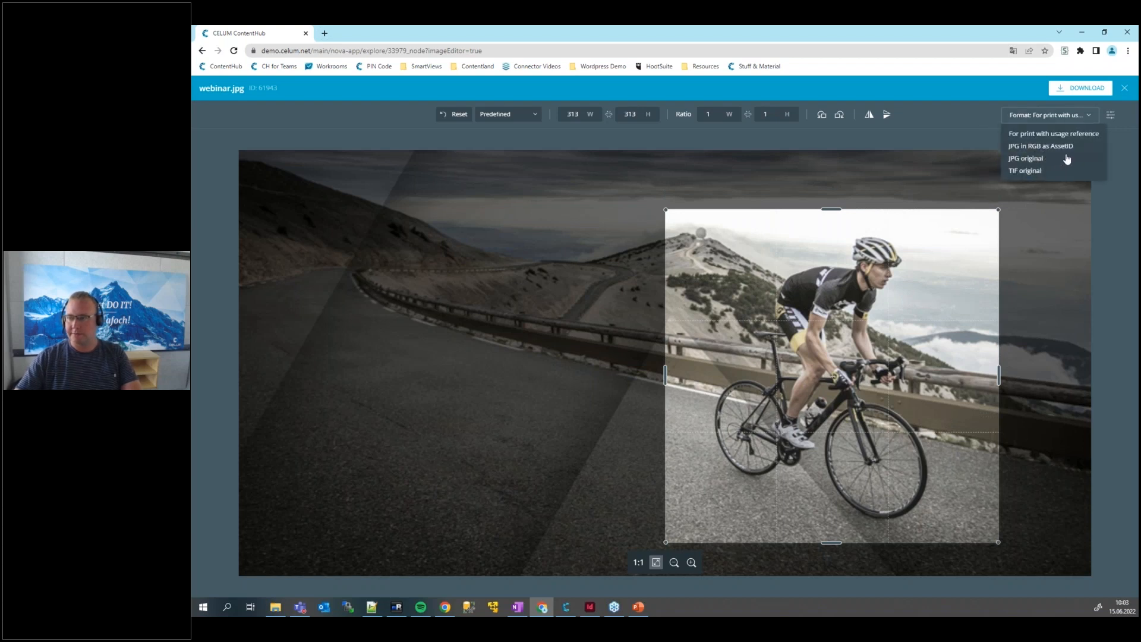
pyautogui.click(1047, 171)
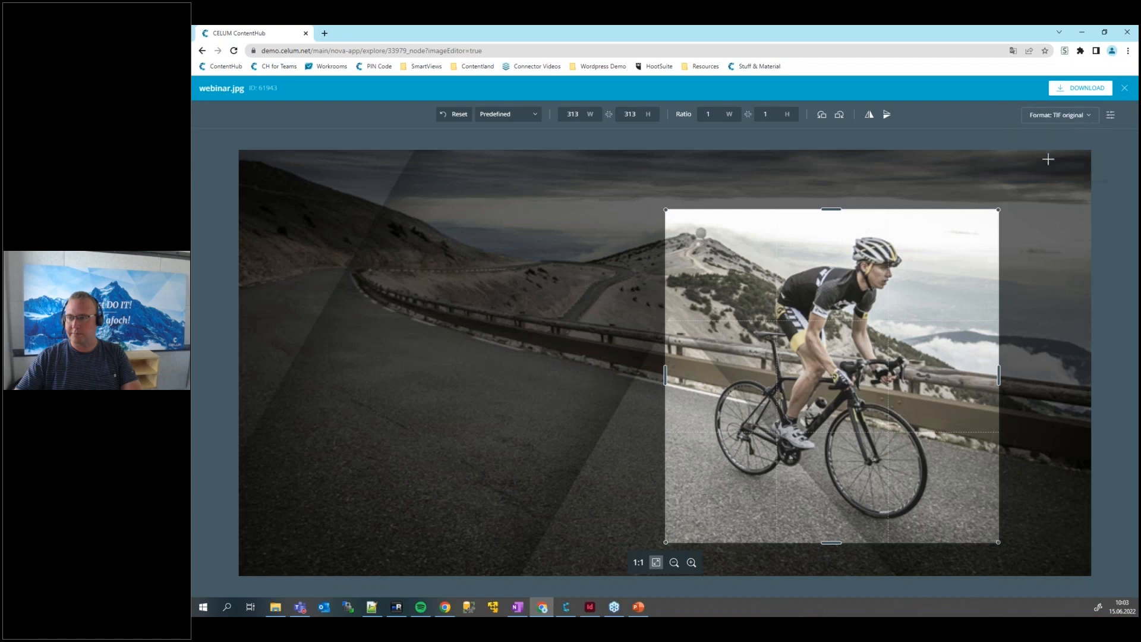
pyautogui.click(1091, 88)
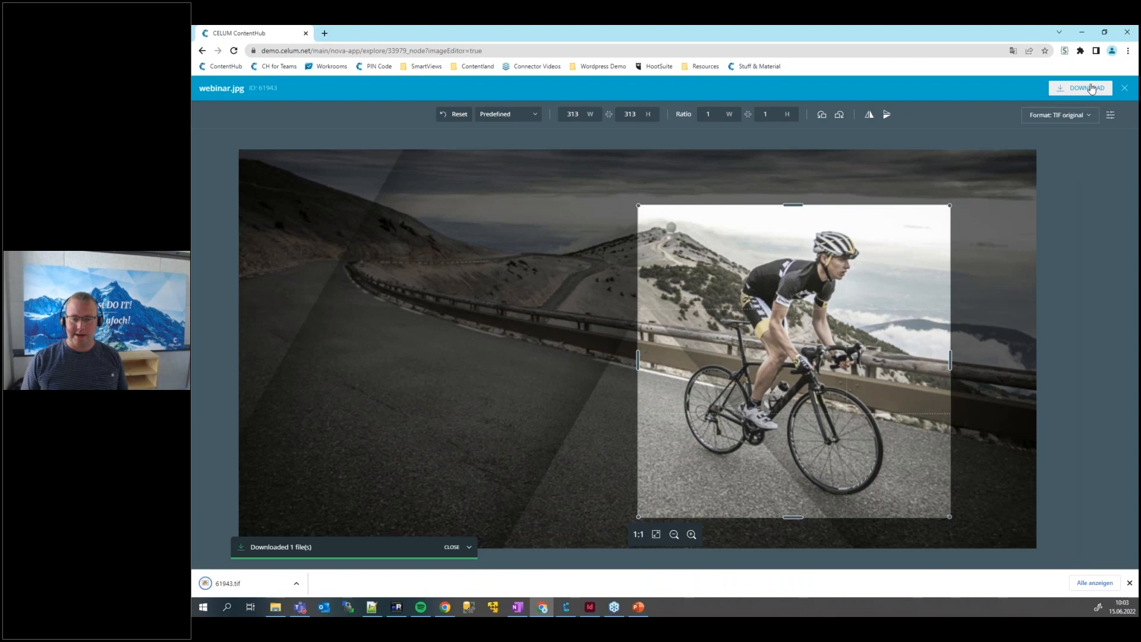
# - View the downloaded 61943.tif, then close it and leave the image editor
pyautogui.click(282, 595)
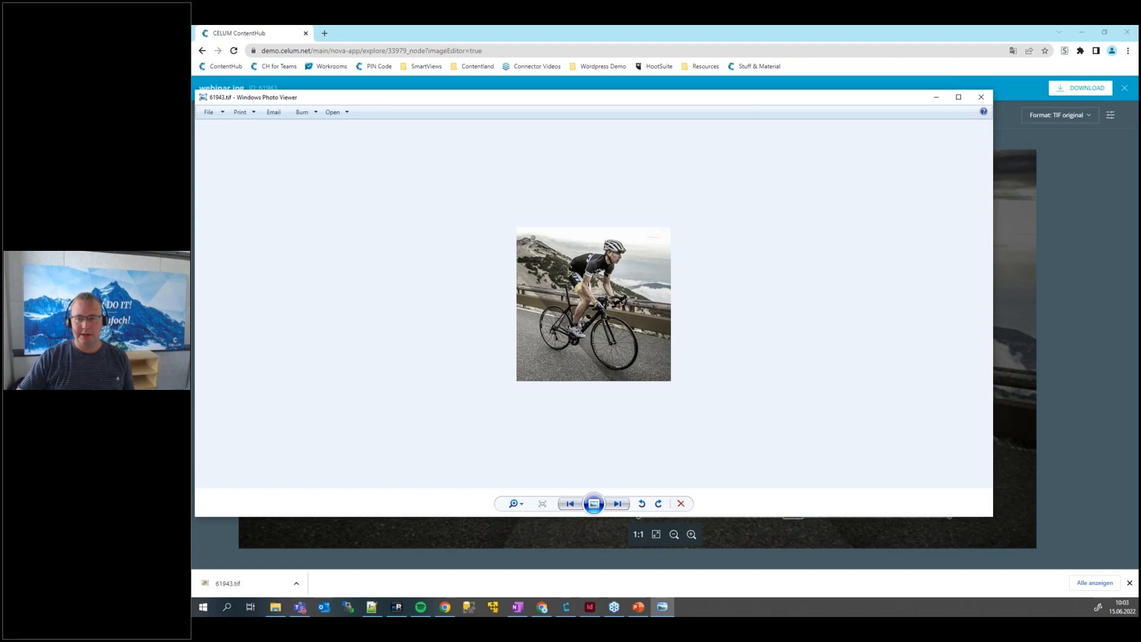
pyautogui.click(981, 97)
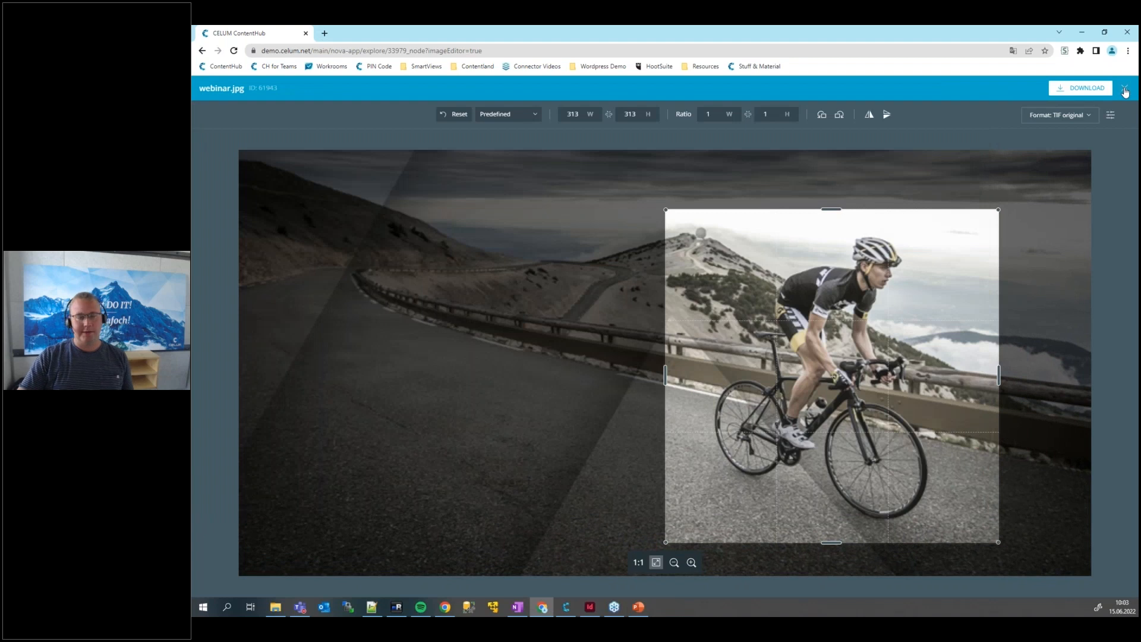
pyautogui.click(1125, 90)
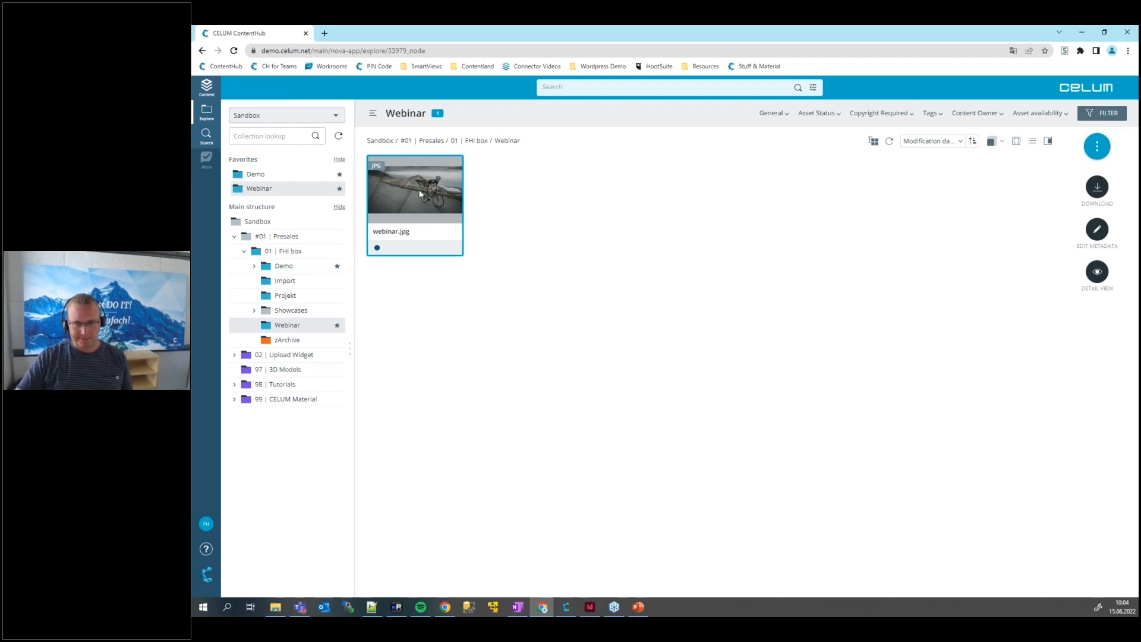
# - Download webinar.jpg in the Cropped with Focal Point (Square) format and check the downloaded PNG
pyautogui.rightClick(418, 189)
pyautogui.click(499, 491)
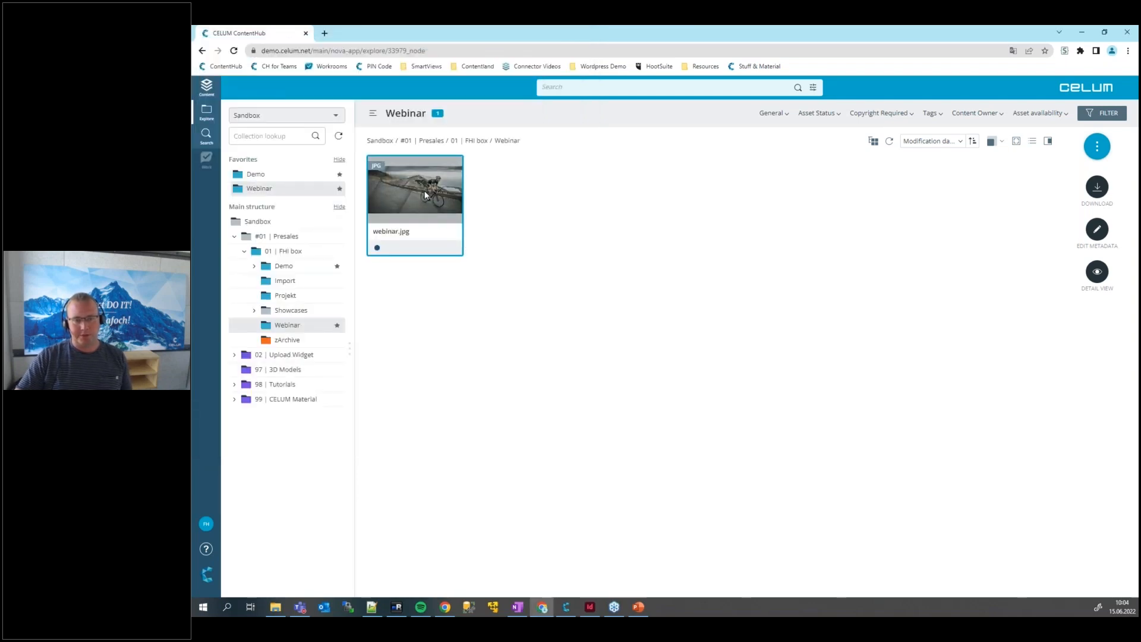
pyautogui.rightClick(423, 190)
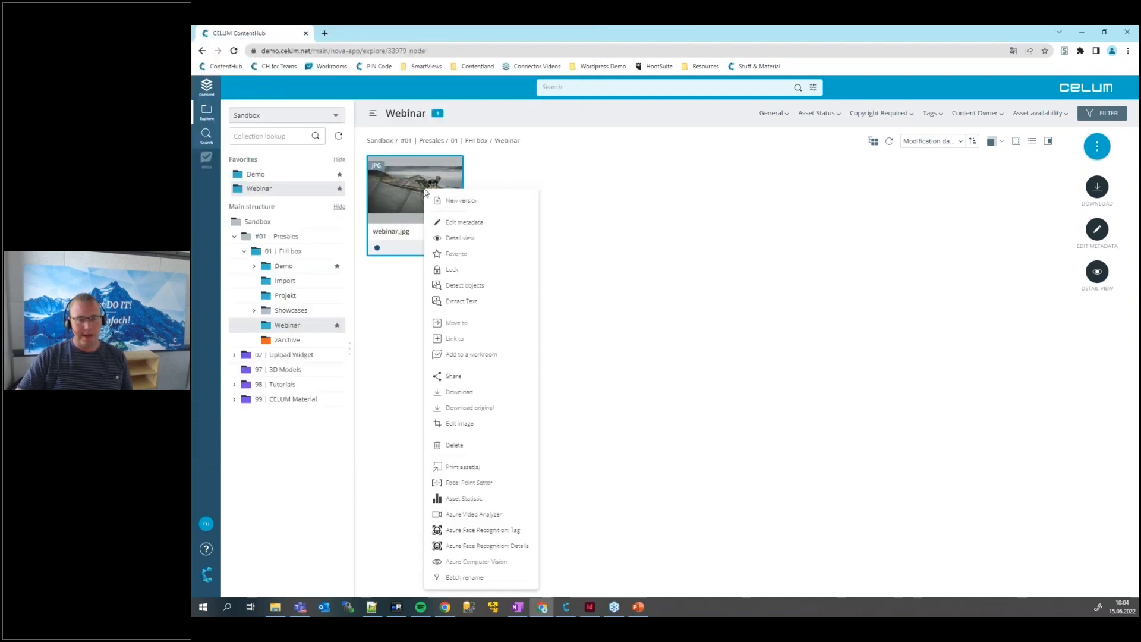
pyautogui.click(482, 407)
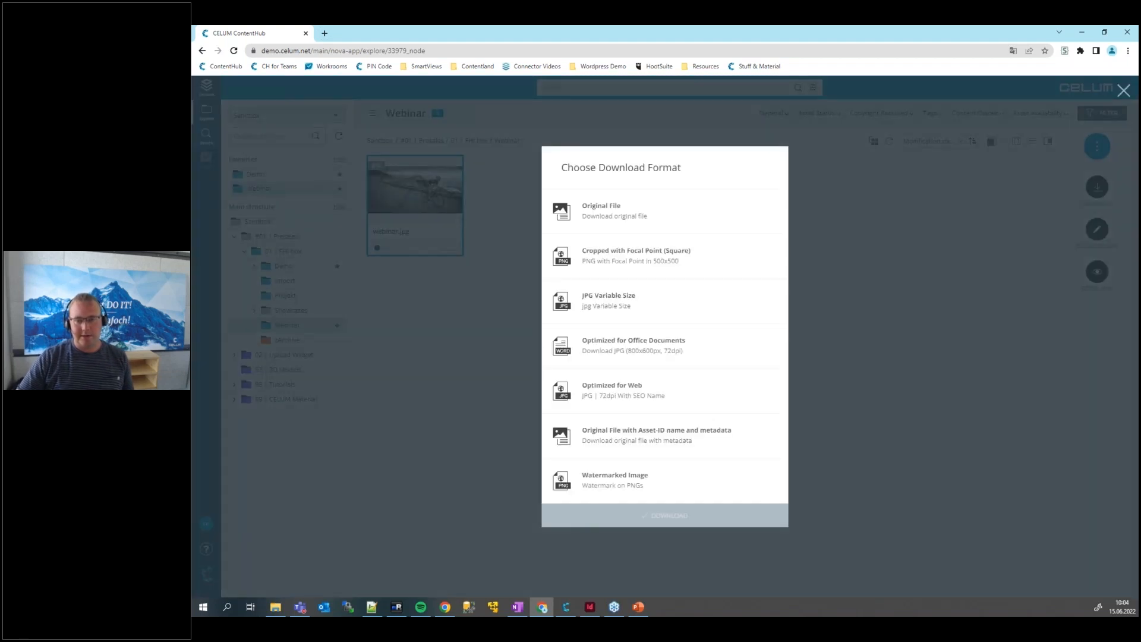
pyautogui.click(641, 265)
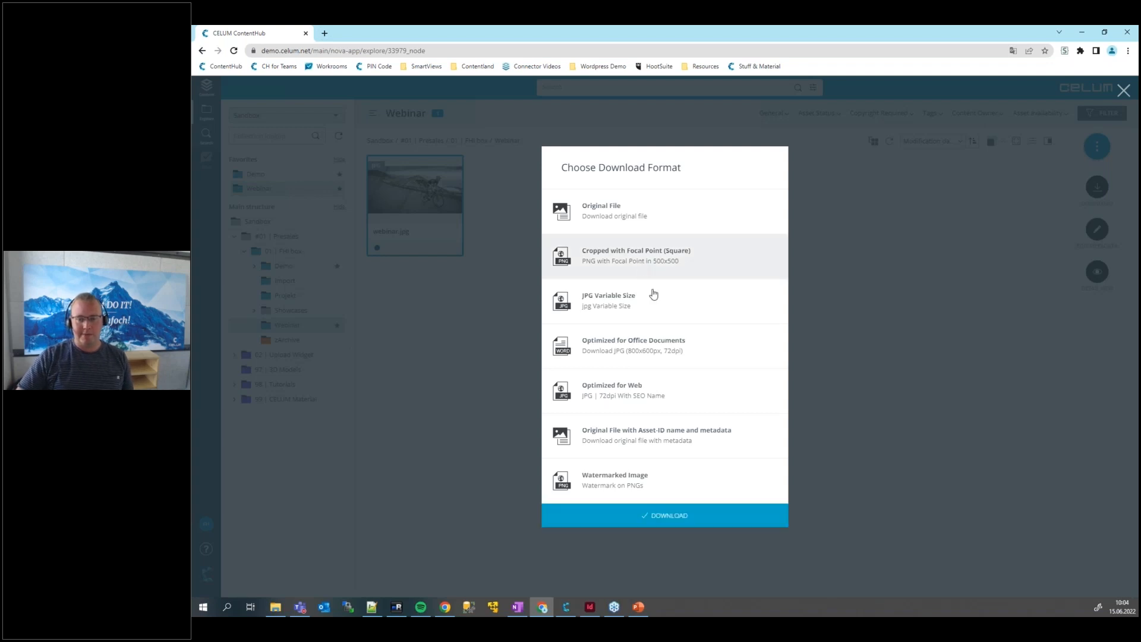
pyautogui.click(647, 521)
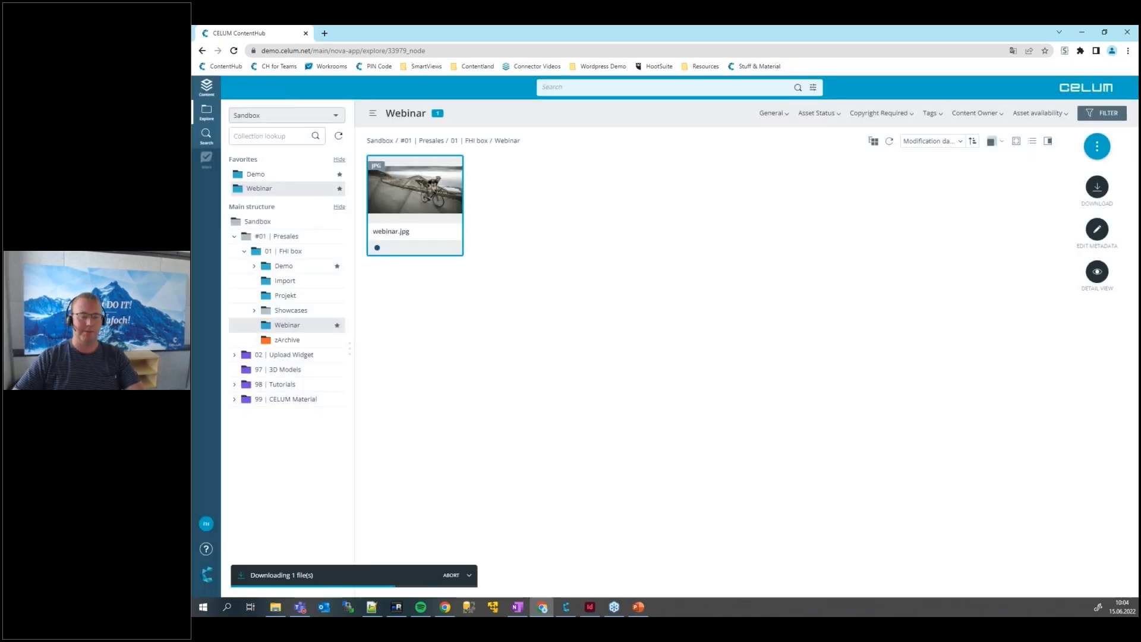
pyautogui.click(254, 586)
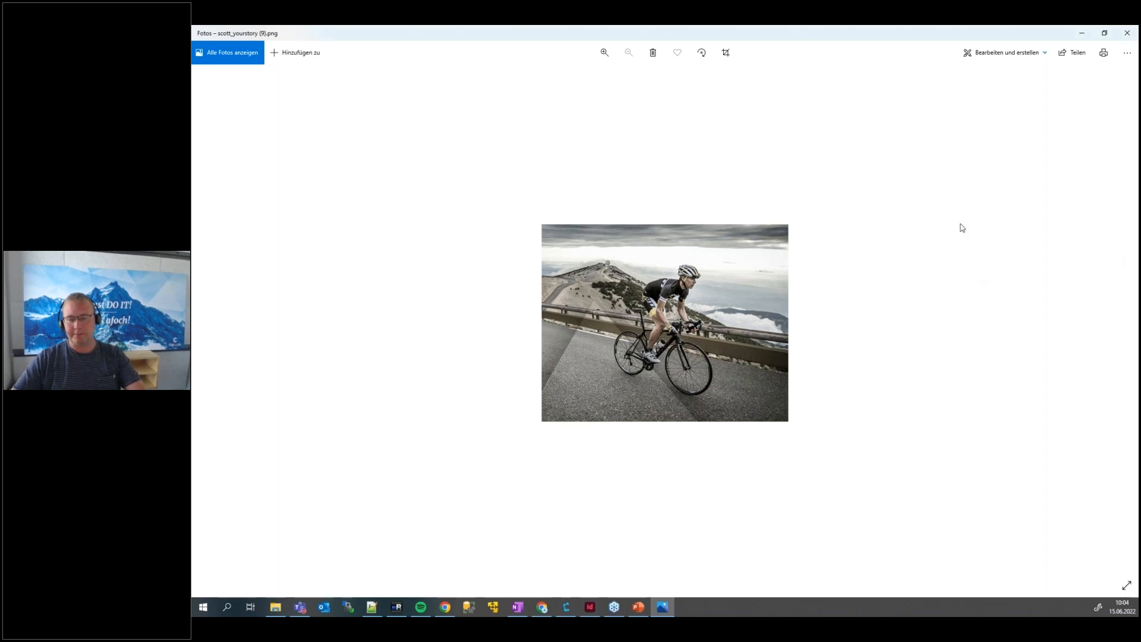
pyautogui.click(1128, 33)
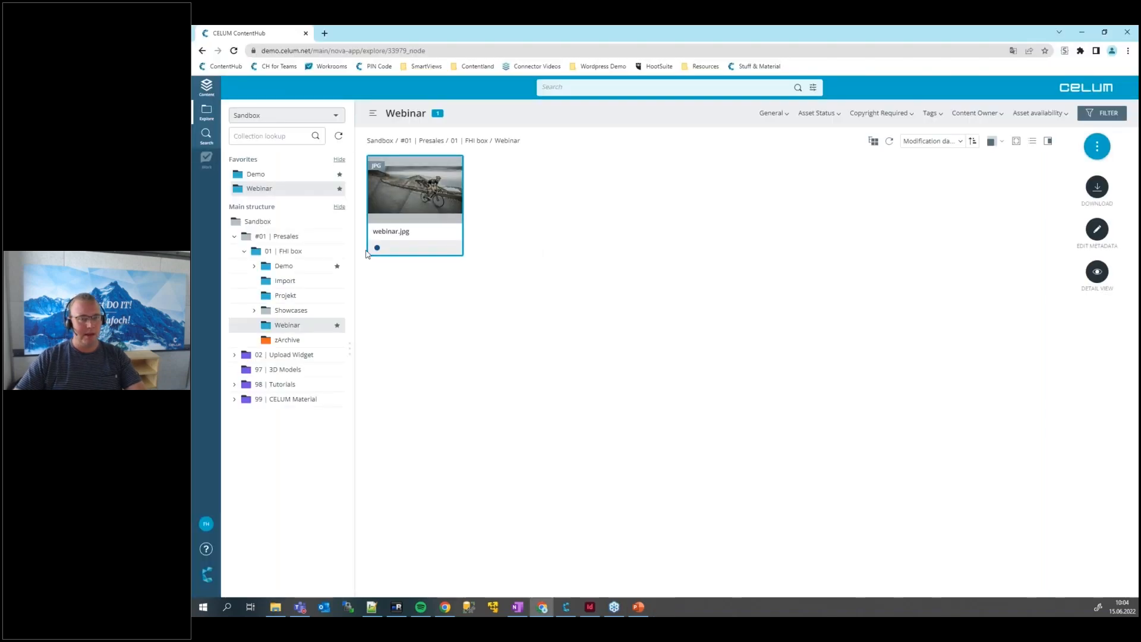
# - Switch to the Showcase collections and briefly open the mountain bike image in the Focal Point Setter
pyautogui.click(293, 121)
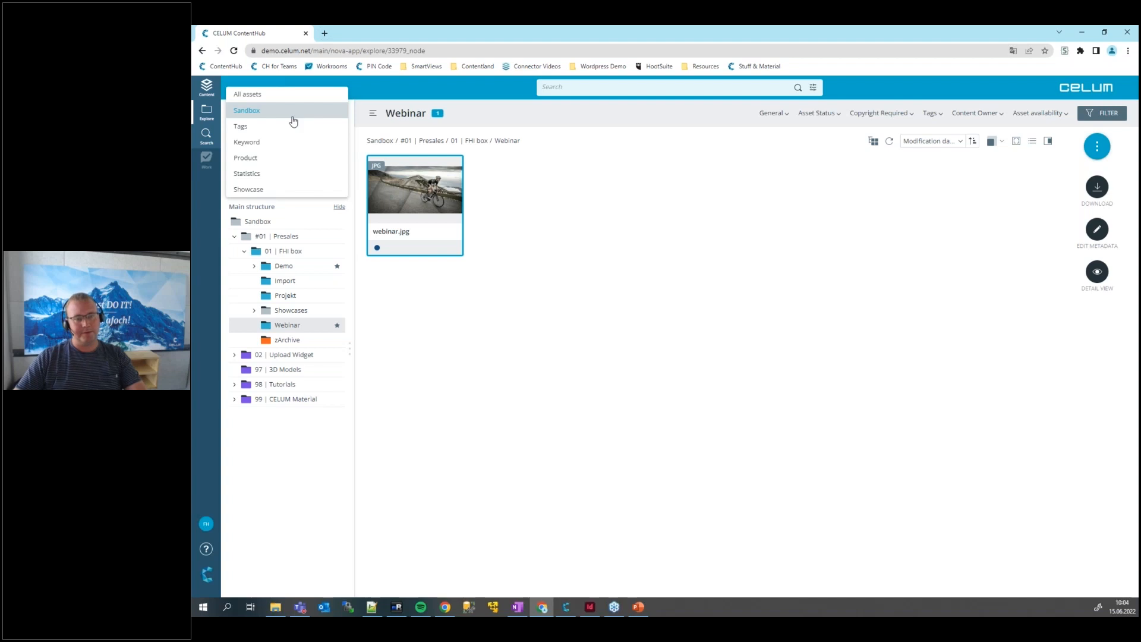
pyautogui.click(274, 189)
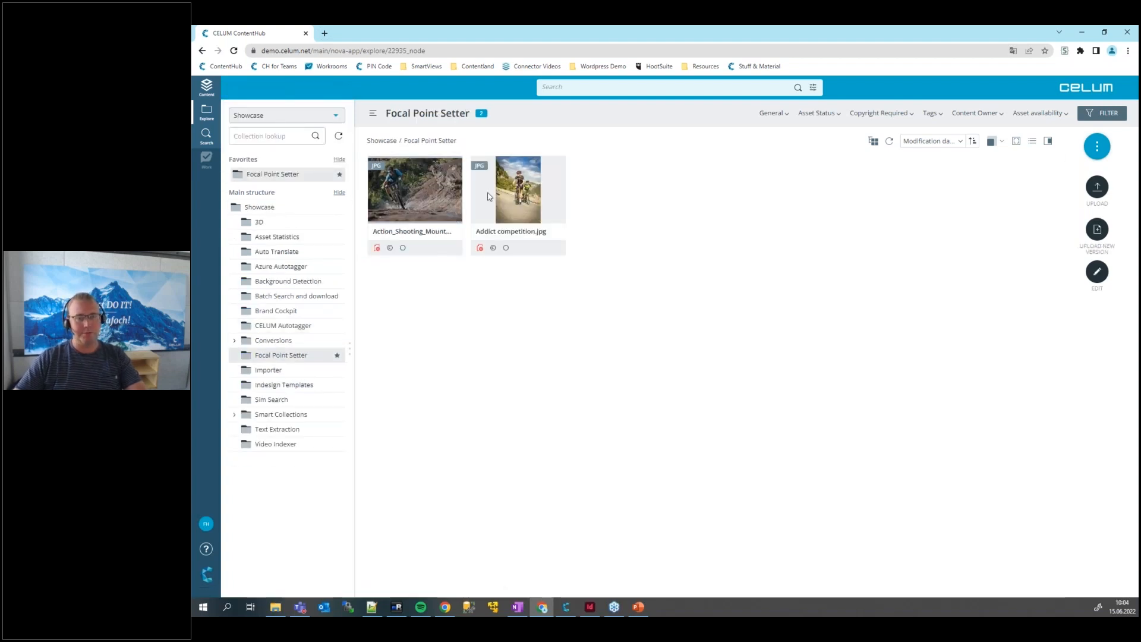
pyautogui.rightClick(437, 191)
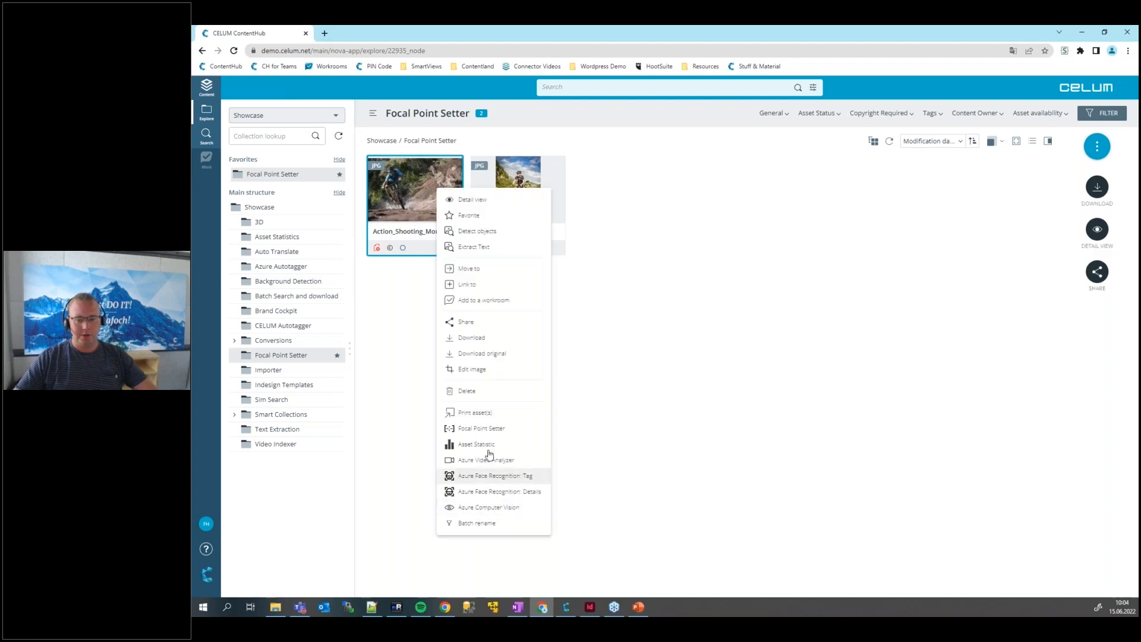
pyautogui.click(481, 428)
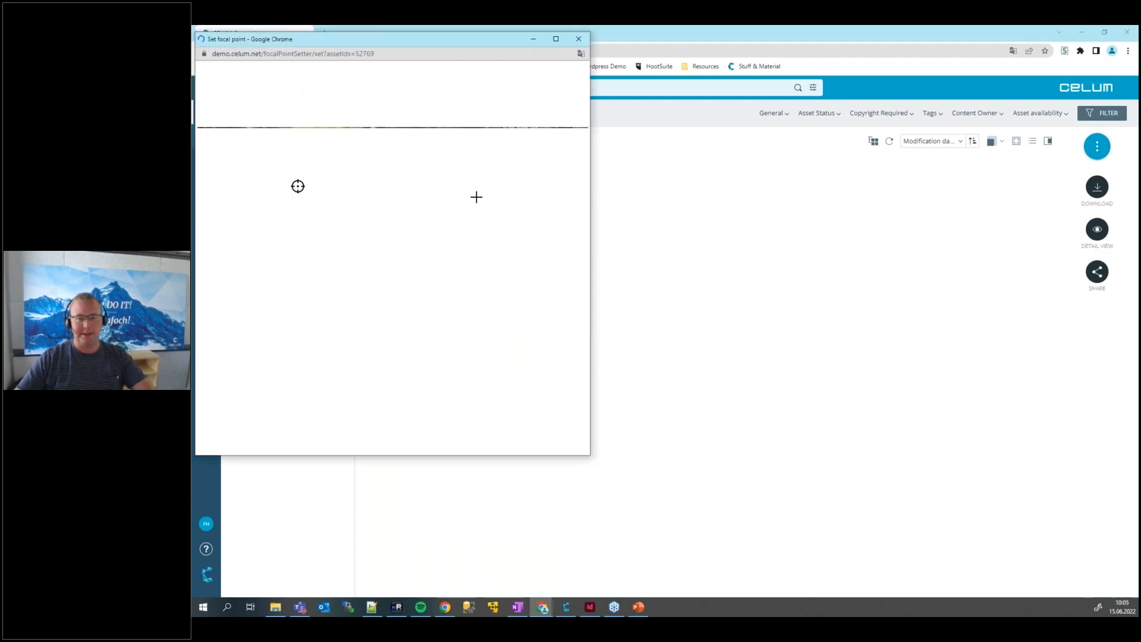
pyautogui.click(578, 38)
# - Show the external references of the mountain bike image and collapse the link group with the ID demo
pyautogui.rightClick(414, 192)
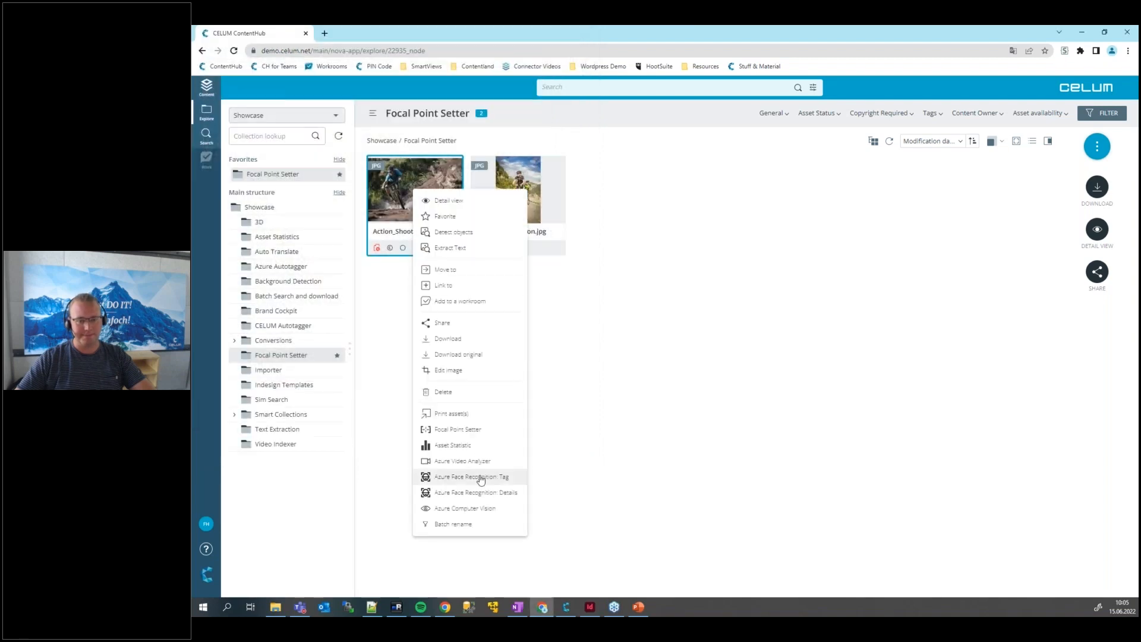
pyautogui.click(417, 179)
pyautogui.doubleClick(417, 180)
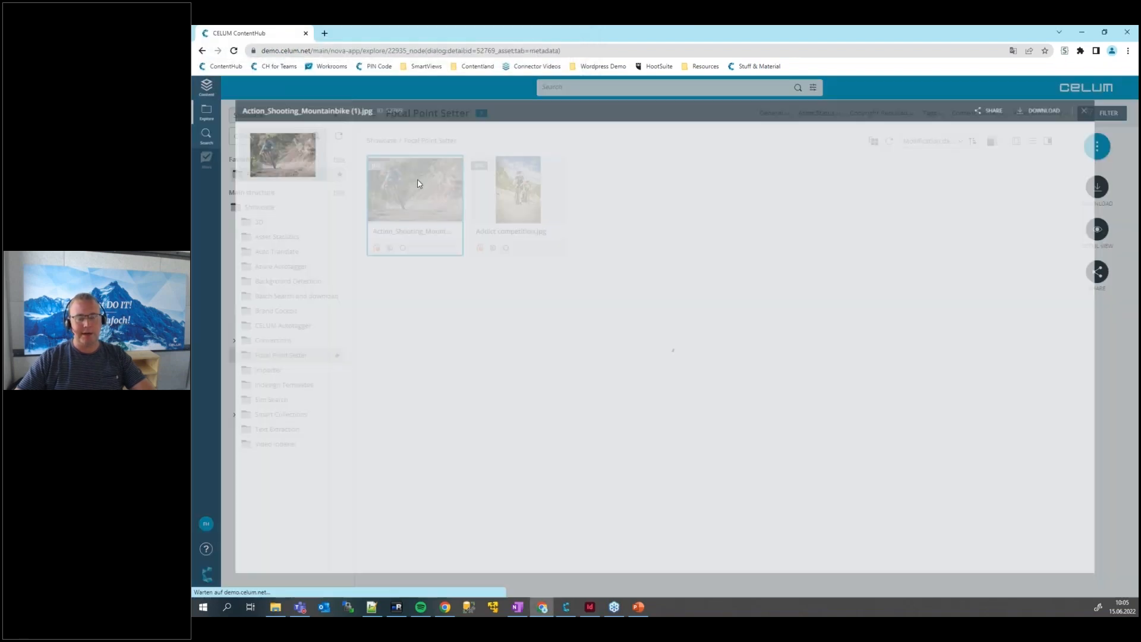
pyautogui.click(245, 223)
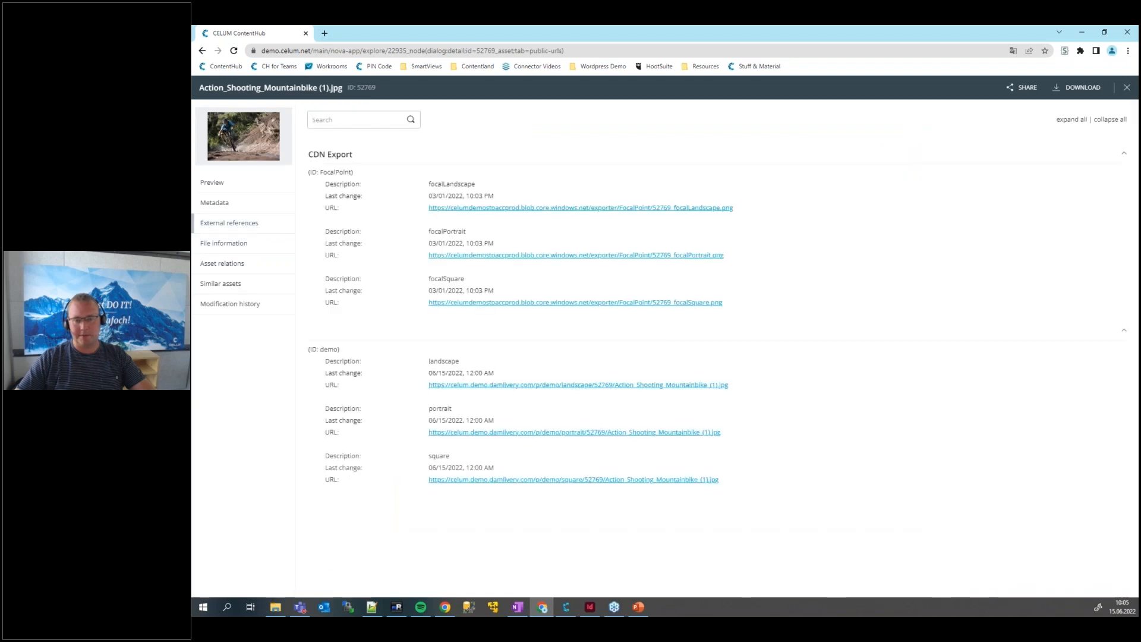
pyautogui.click(1119, 332)
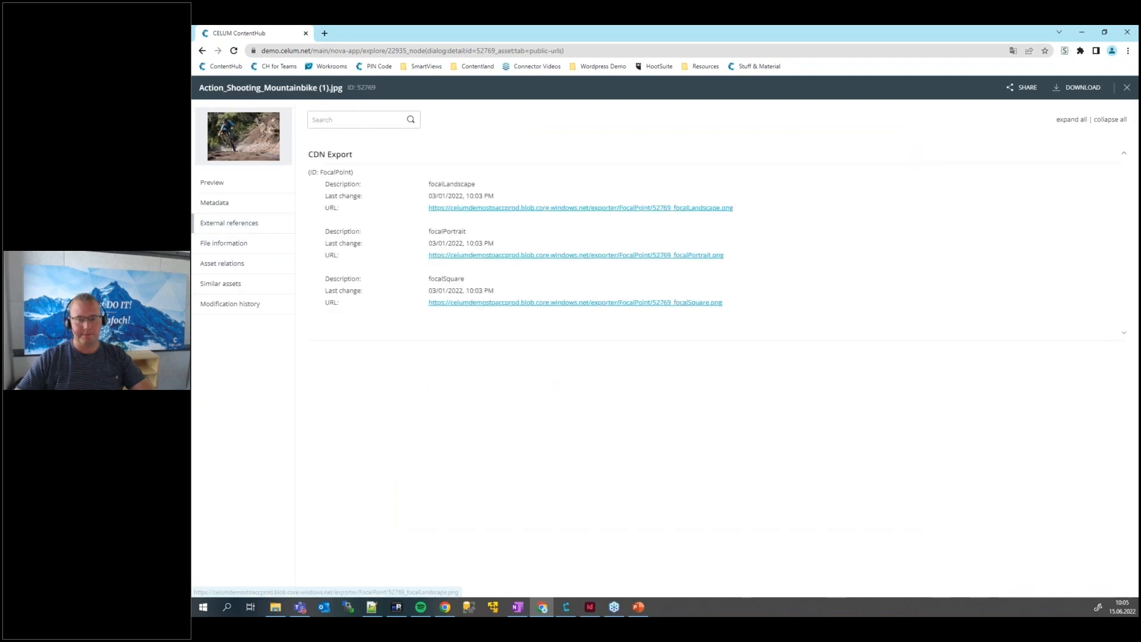
# - Open the mountain bike image's focalLandscape, focalPortrait and focalSquare export links in separate browser tabs
pyautogui.rightClick(513, 208)
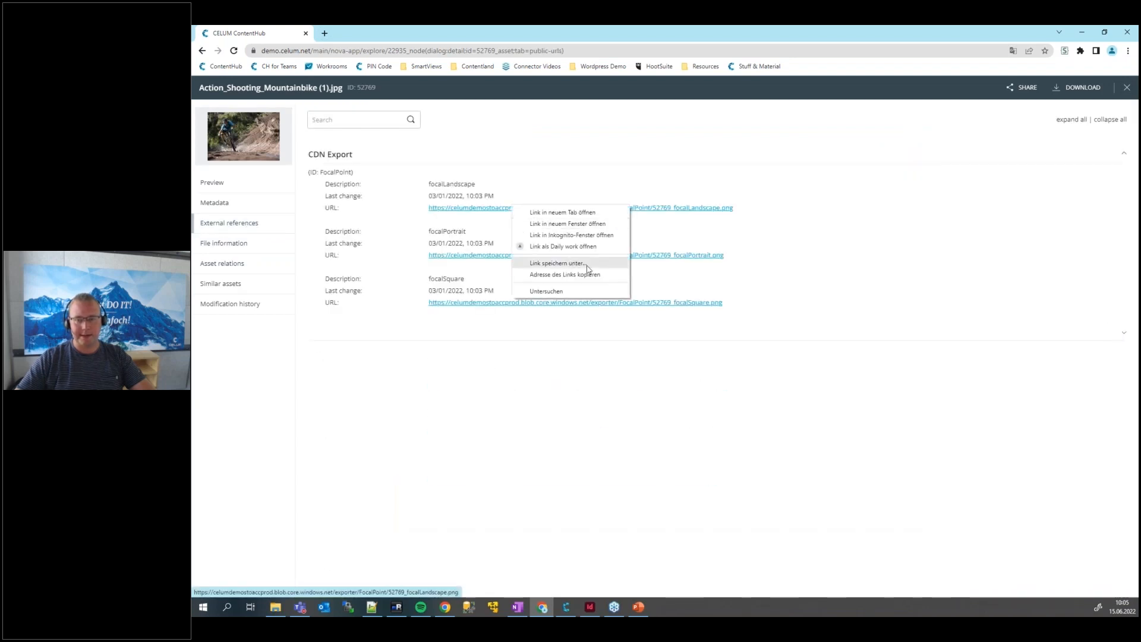
pyautogui.click(562, 213)
pyautogui.rightClick(527, 256)
pyautogui.click(545, 263)
pyautogui.rightClick(518, 303)
pyautogui.click(545, 311)
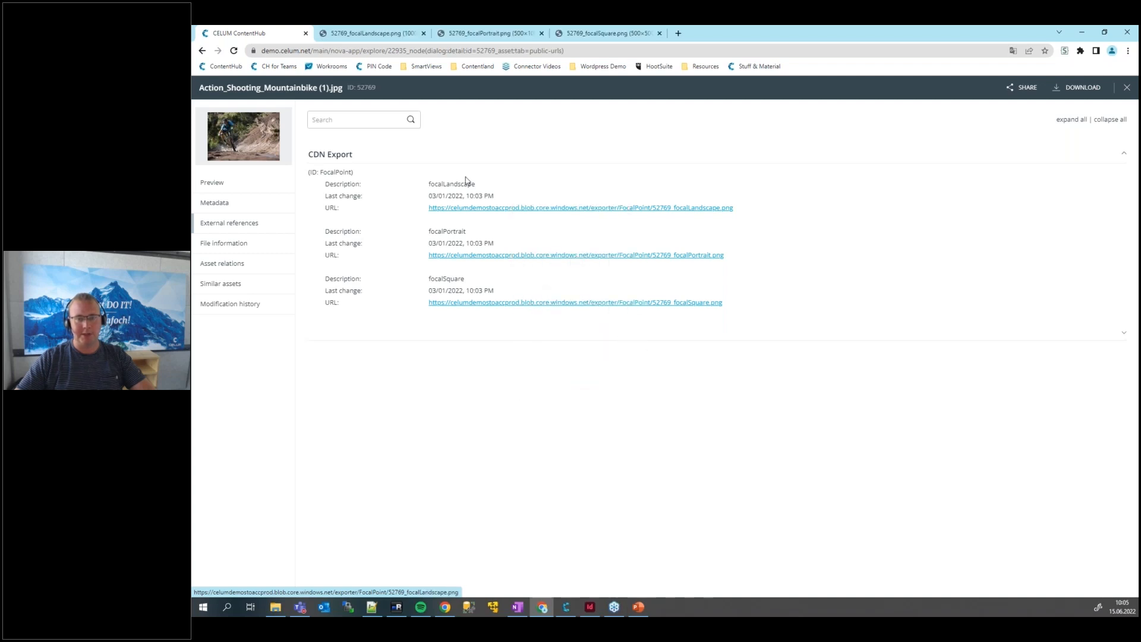
# - Compare the landscape, portrait and square crops of the mountain bike image, then close their tabs
pyautogui.click(371, 33)
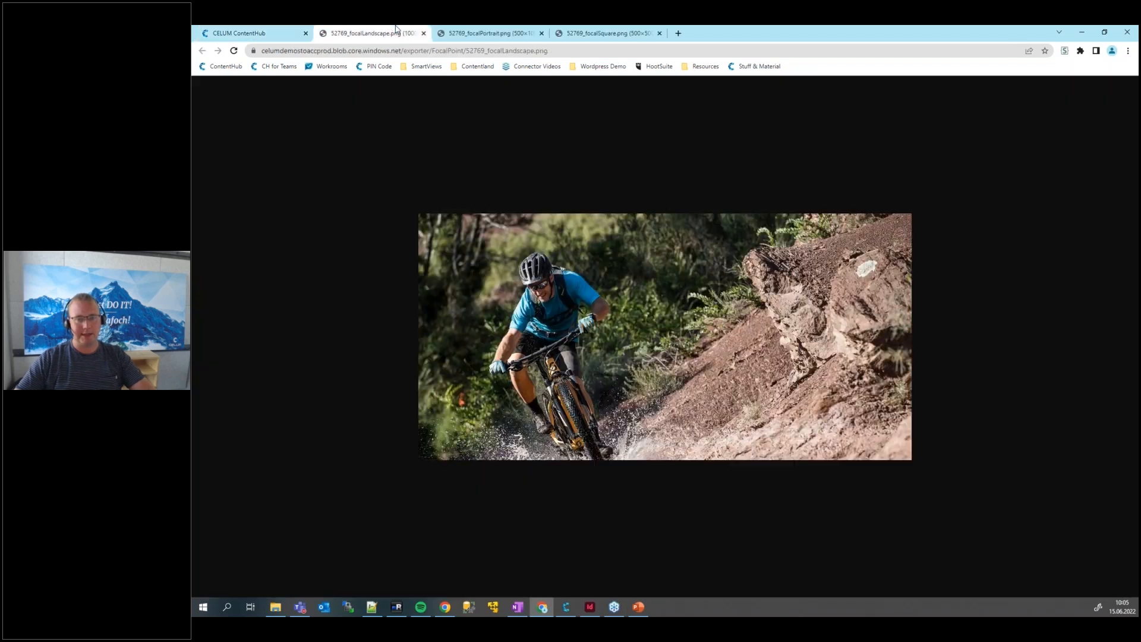
pyautogui.click(471, 34)
pyautogui.hotkey('ctrl', 'Tab')
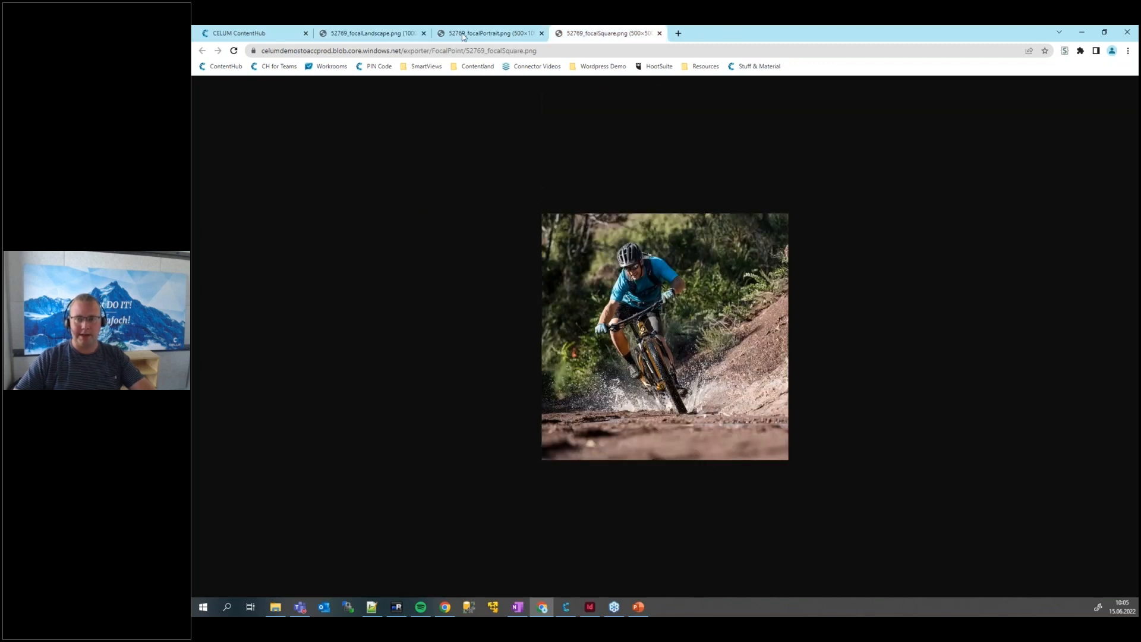
pyautogui.click(423, 33)
pyautogui.hotkey('ctrl', 'shift', 'Tab')
pyautogui.click(423, 33)
pyautogui.click(424, 34)
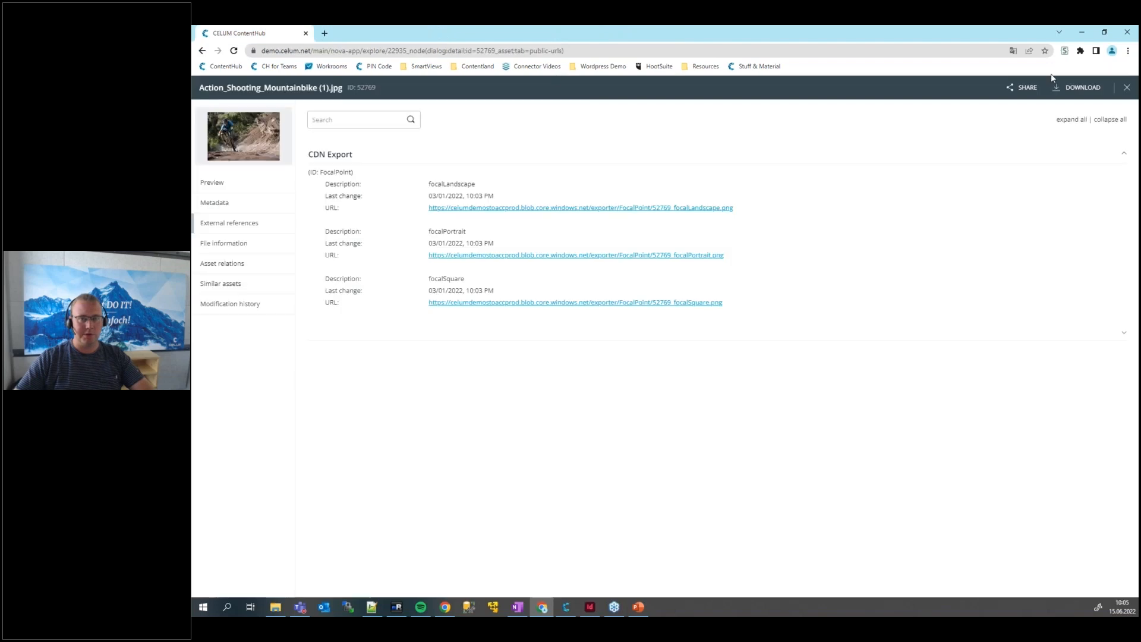
# - Leave the mountain bike image's details and open the detail view of Addict competition.jpg
pyautogui.click(1125, 90)
pyautogui.rightClick(523, 195)
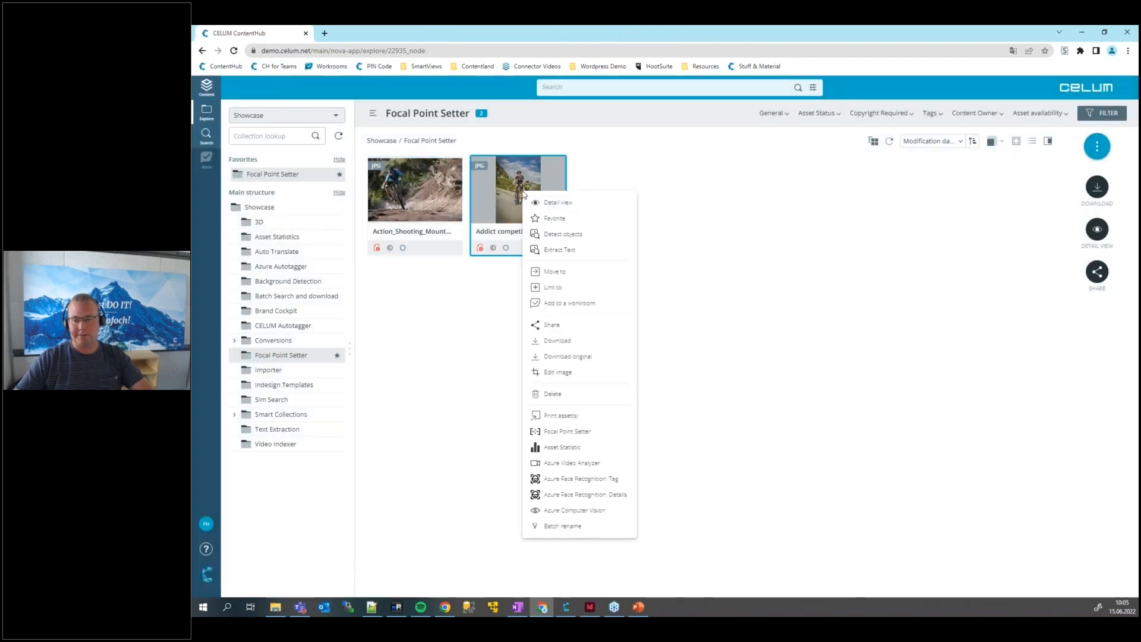
pyautogui.doubleClick(498, 180)
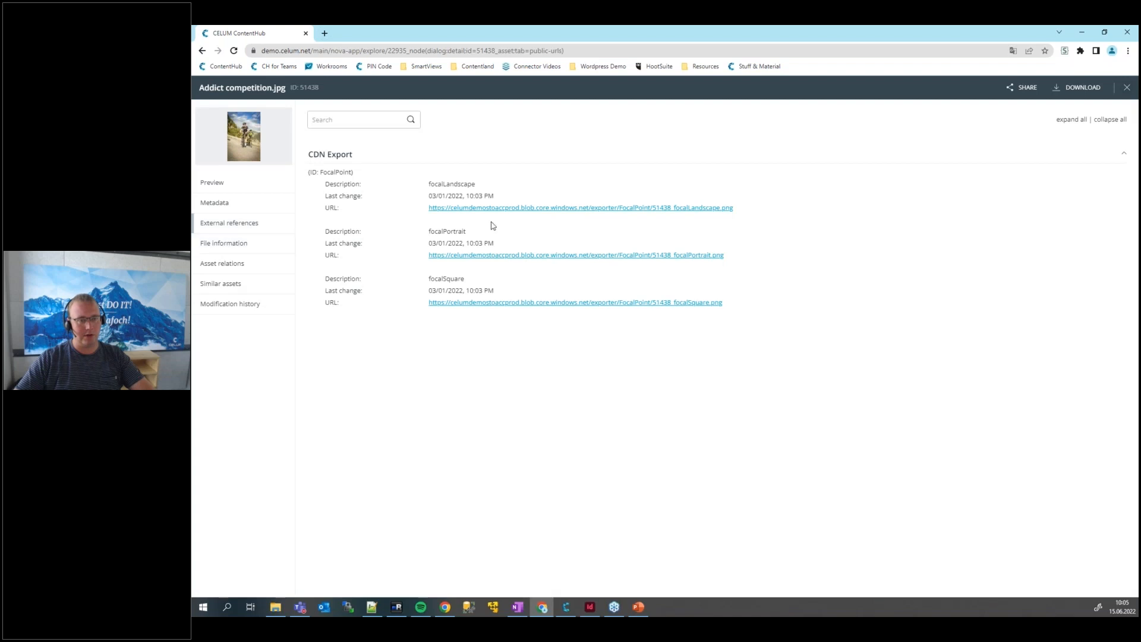
# - Open the focalLandscape, focalPortrait and focalSquare export links of Addict competition.jpg in separate browser tabs
pyautogui.rightClick(510, 207)
pyautogui.click(535, 211)
pyautogui.rightClick(512, 255)
pyautogui.click(531, 261)
pyautogui.rightClick(521, 304)
pyautogui.click(523, 309)
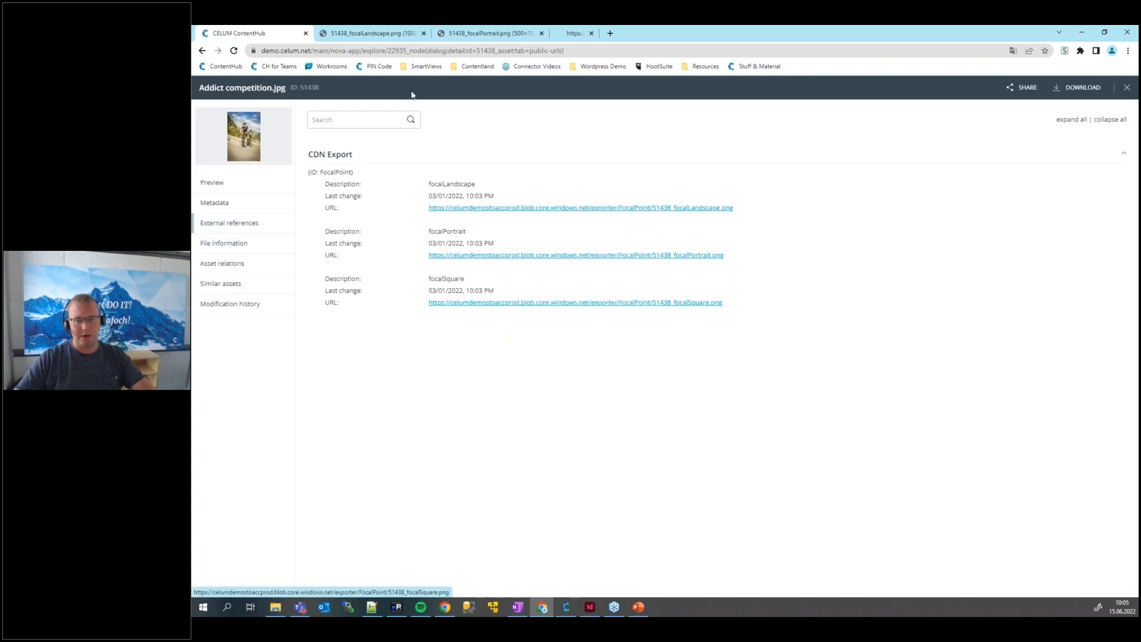
# - Compare the landscape, portrait and square crops of Addict competition.jpg, then close their tabs
pyautogui.click(382, 36)
pyautogui.click(527, 36)
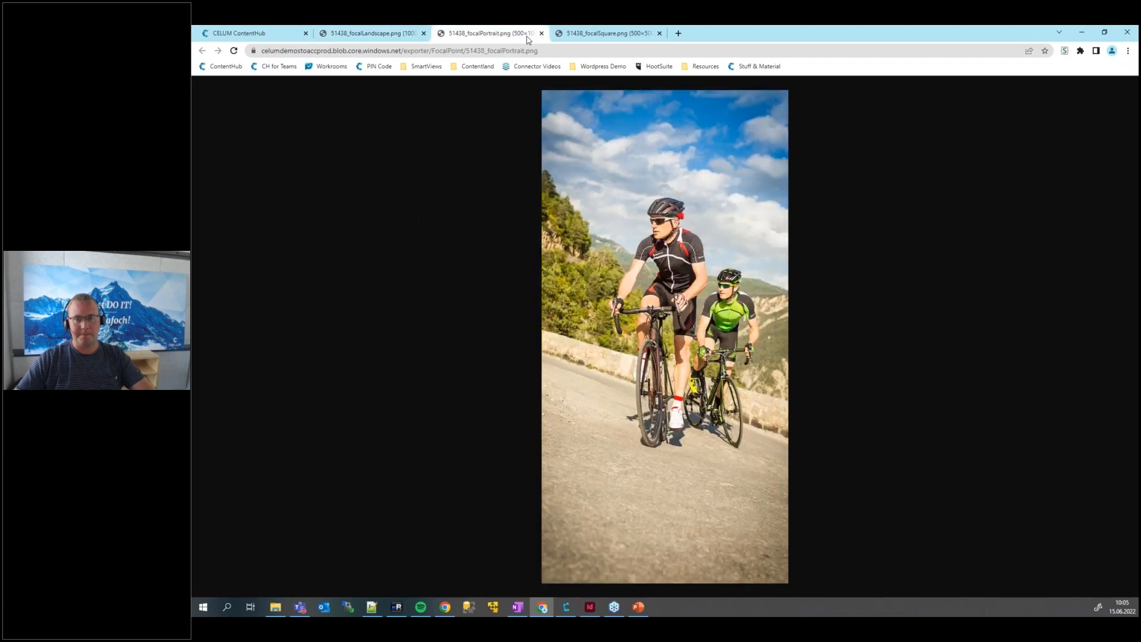
pyautogui.click(593, 30)
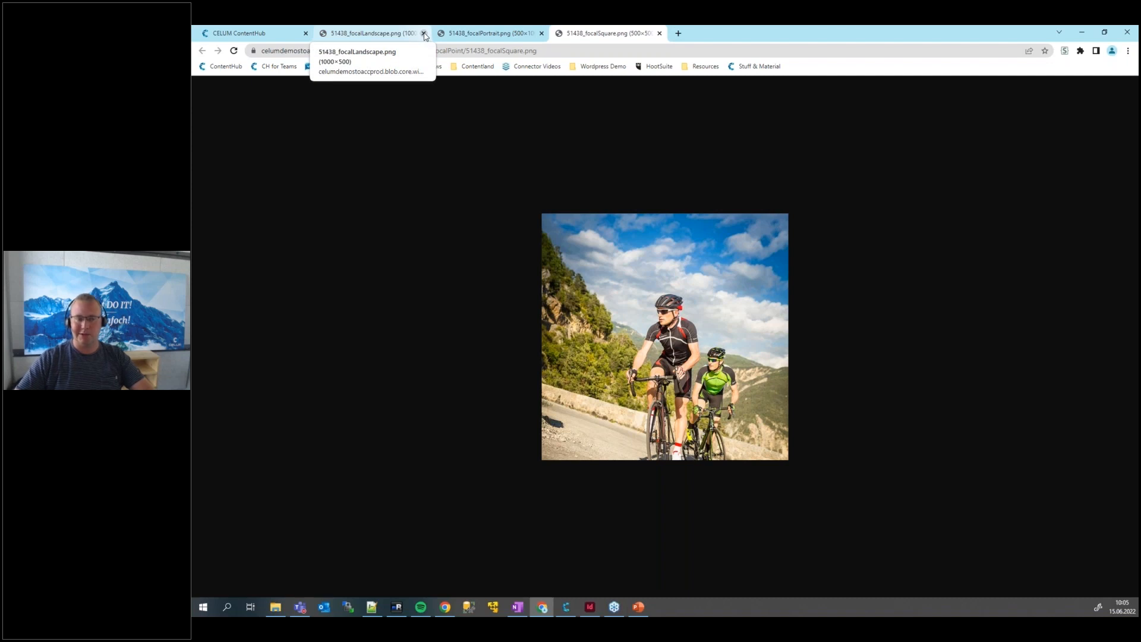
pyautogui.click(424, 33)
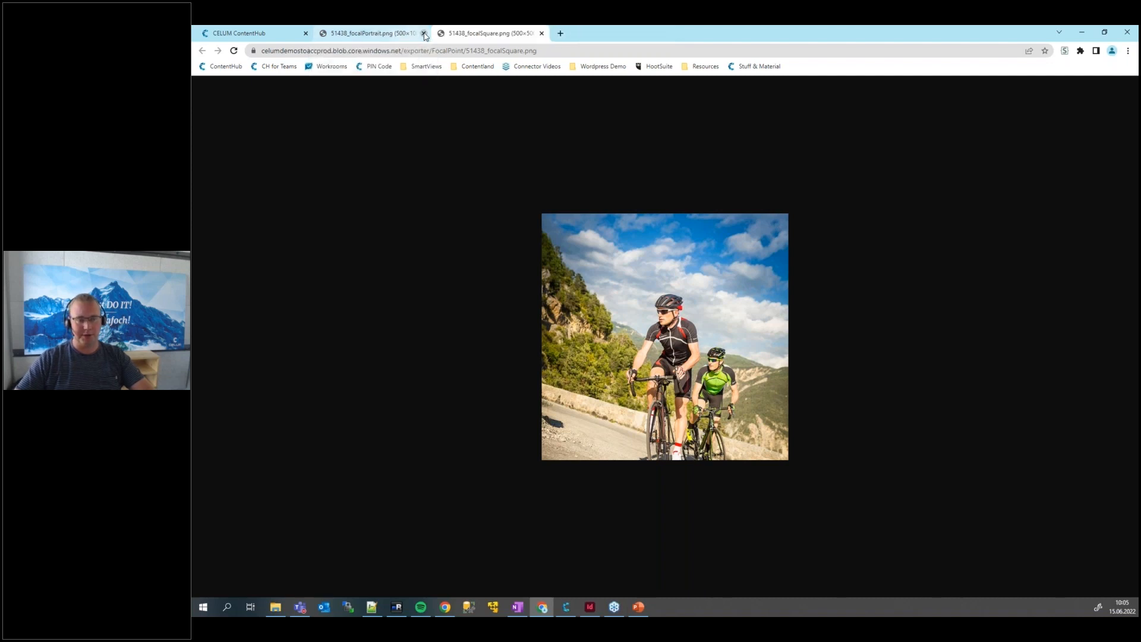
pyautogui.click(423, 34)
pyautogui.click(424, 33)
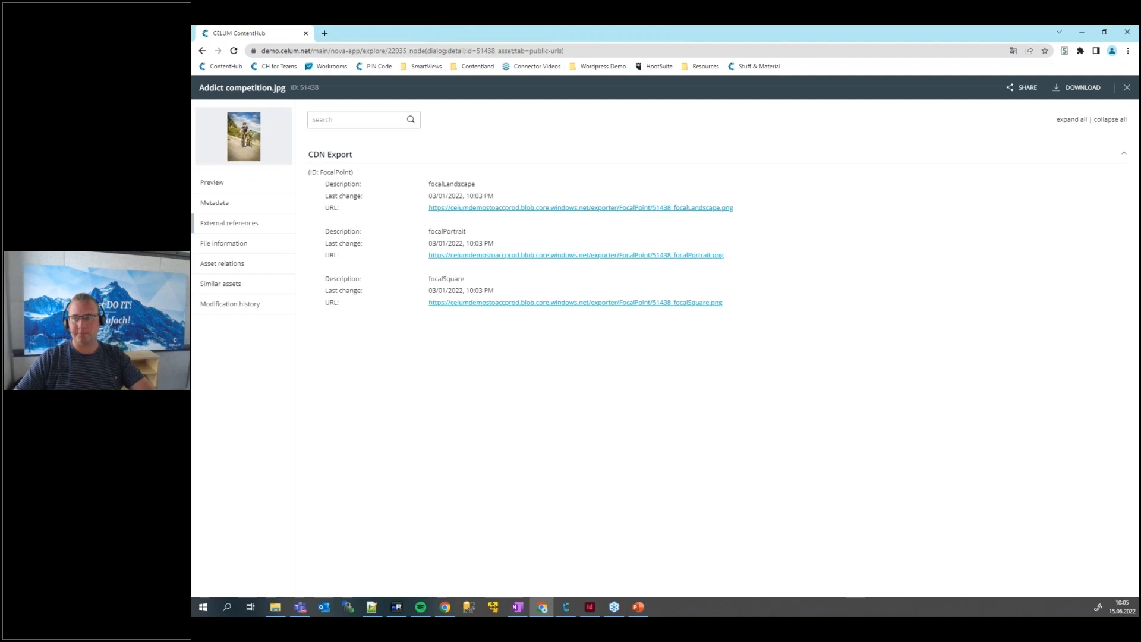
# - Leave the details of Addict competition.jpg and switch from the Showcase structure to the Sandbox structure with its Webinar collection
pyautogui.click(1122, 90)
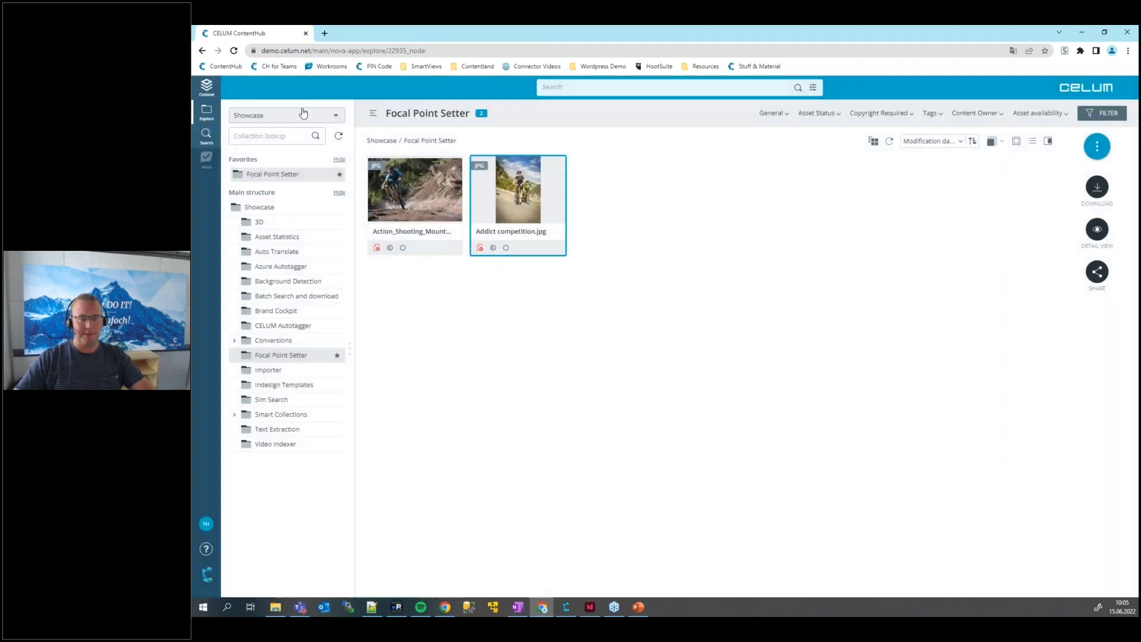
pyautogui.click(288, 114)
pyautogui.click(293, 132)
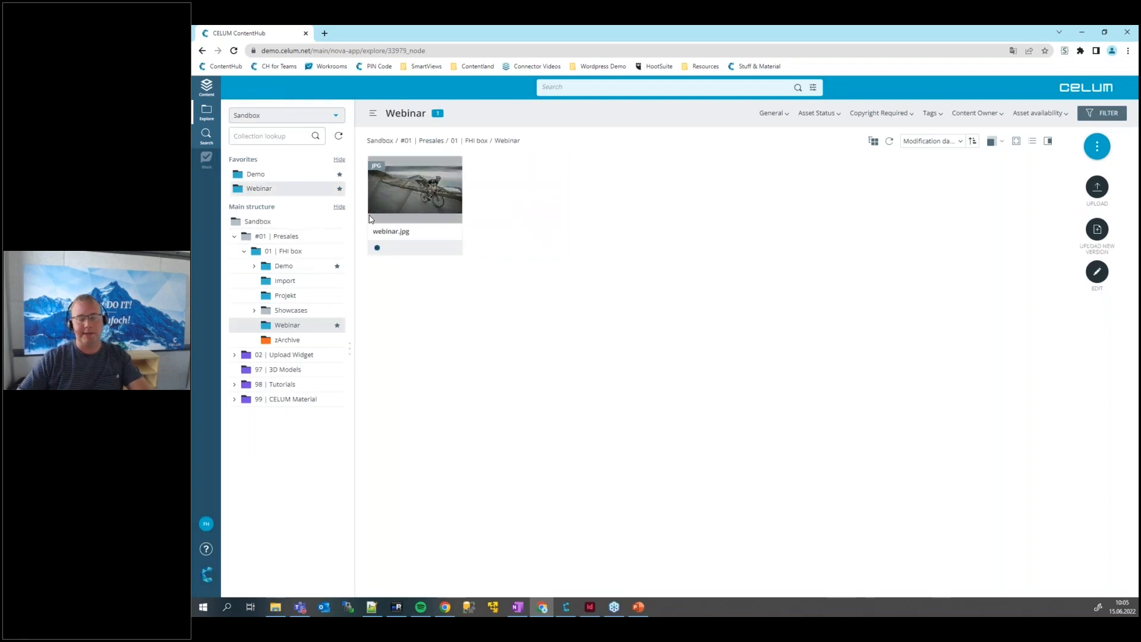
# - Export webinar.jpg through Print asset(s), using a saved print setting to produce an Excel file for import with the focal point metadata
pyautogui.click(412, 190)
pyautogui.rightClick(412, 190)
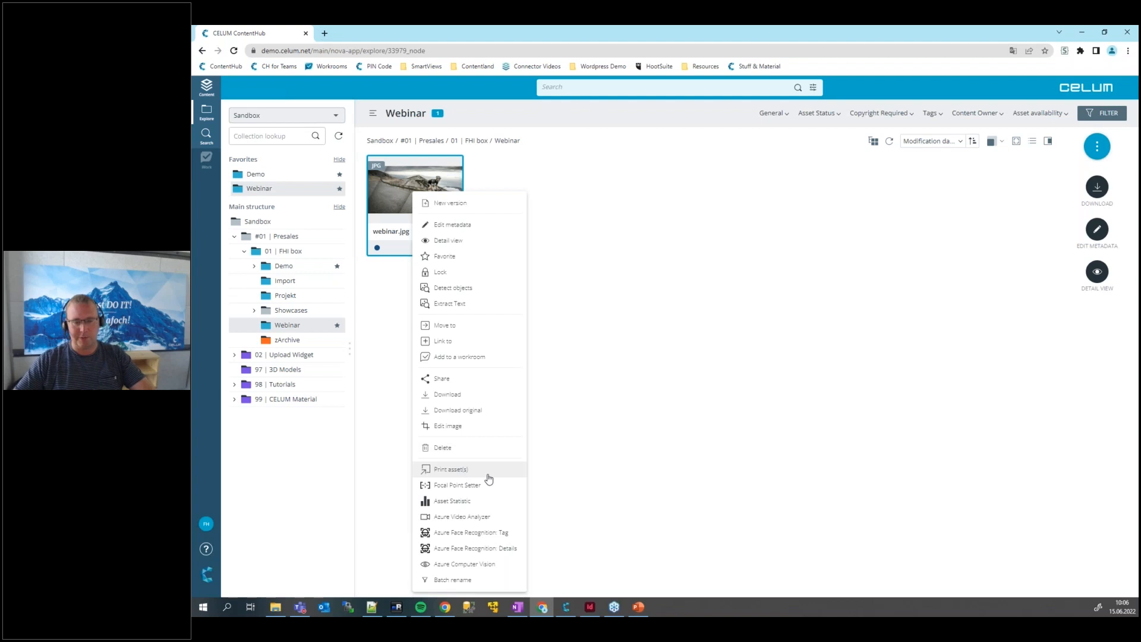
pyautogui.click(449, 470)
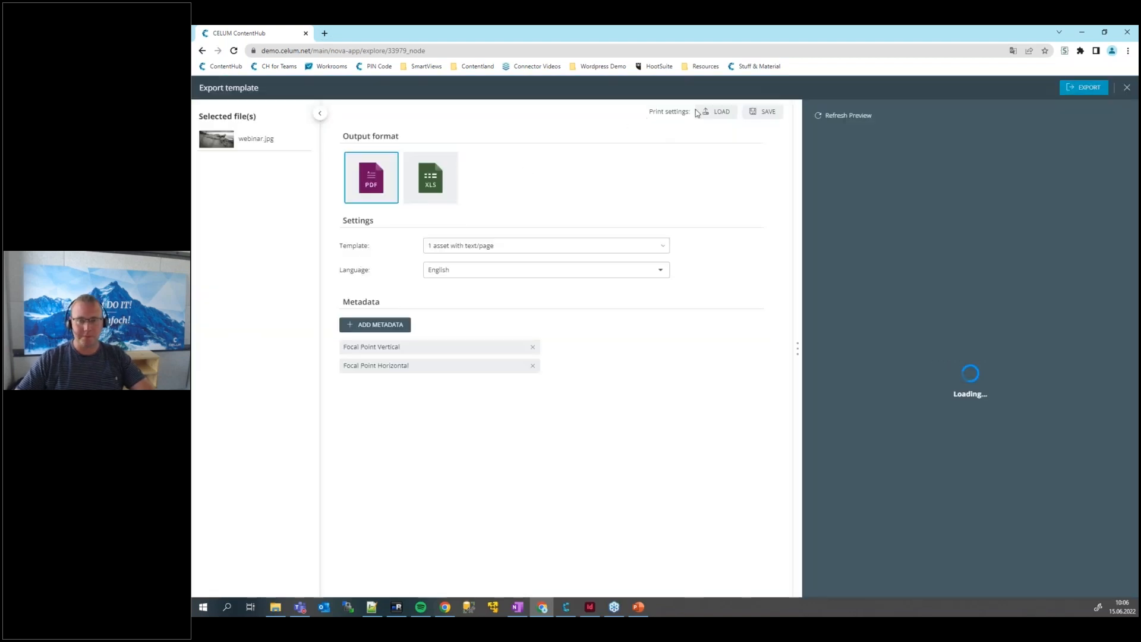
pyautogui.click(711, 115)
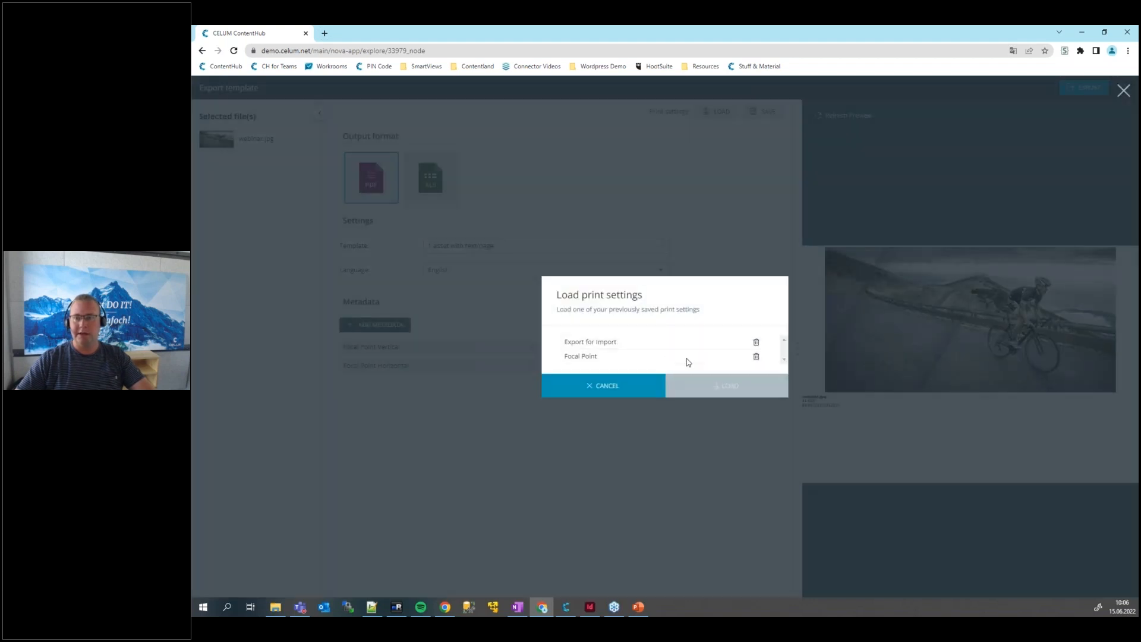
pyautogui.click(650, 349)
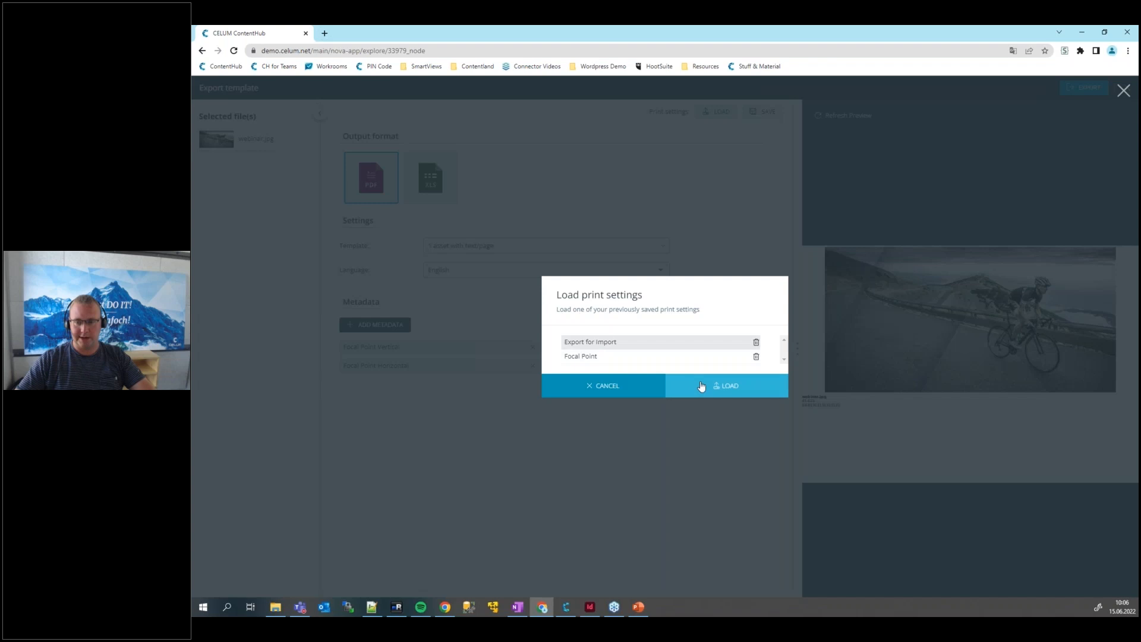
pyautogui.click(687, 359)
pyautogui.click(717, 387)
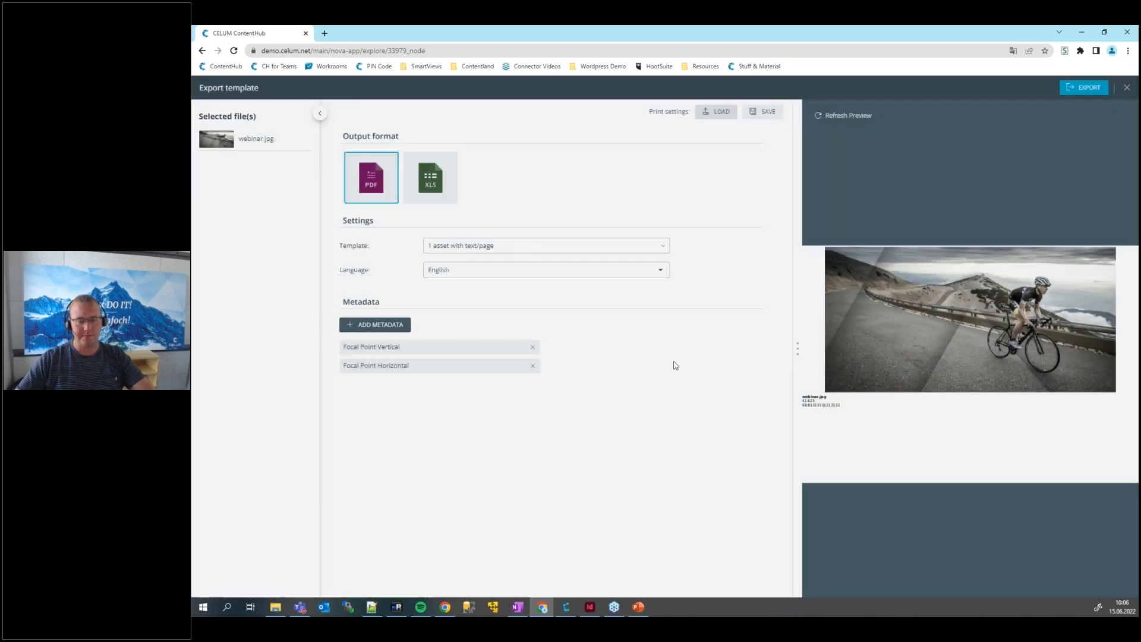
pyautogui.click(1075, 92)
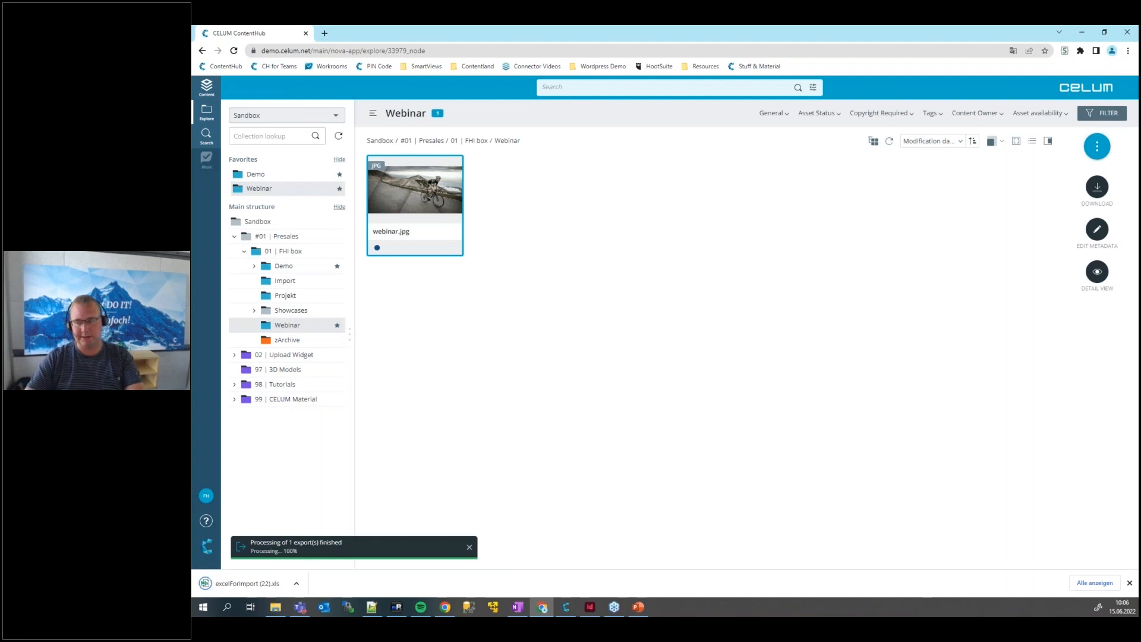
# - Open the exported file excelForImport (22).xls in Excel and enable editing
pyautogui.click(243, 582)
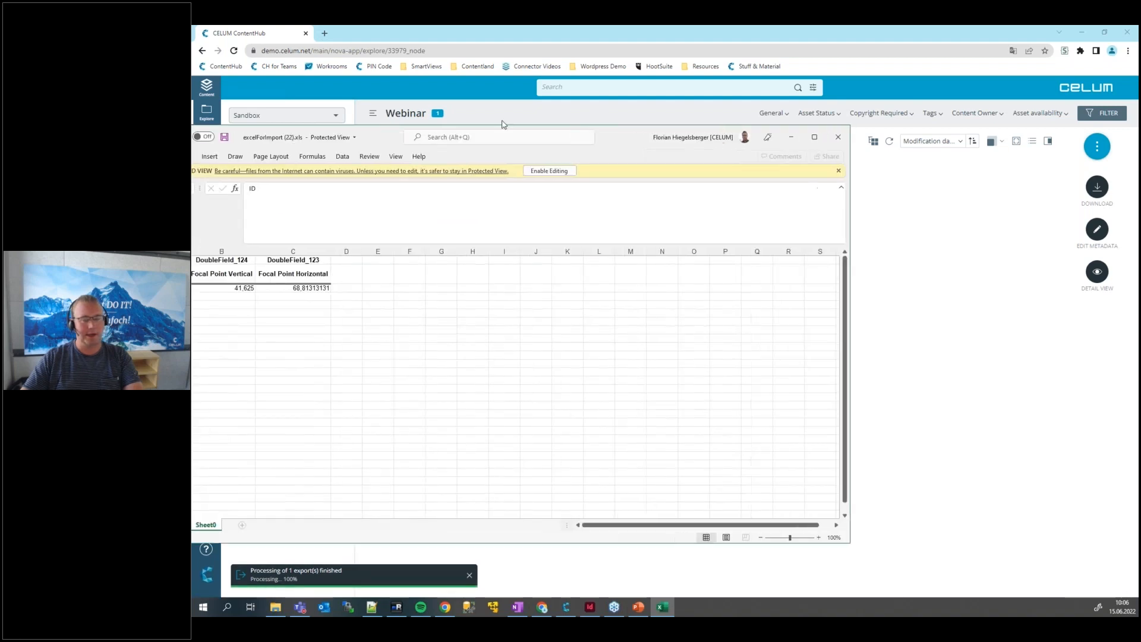
pyautogui.click(835, 165)
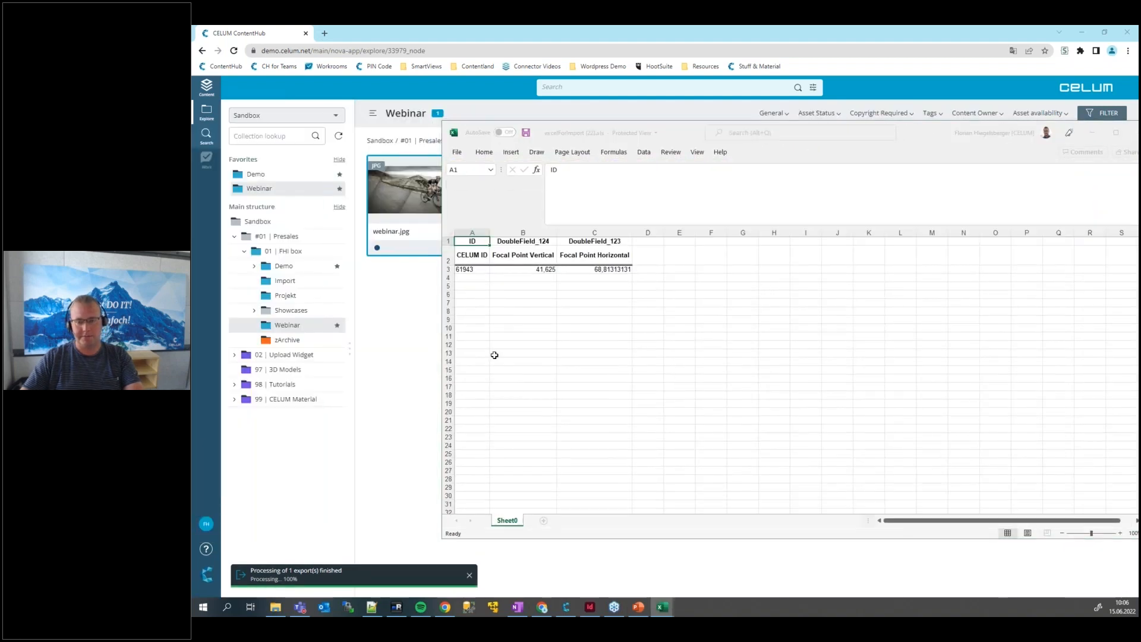
pyautogui.click(491, 351)
pyautogui.hotkey('alt', 'Tab')
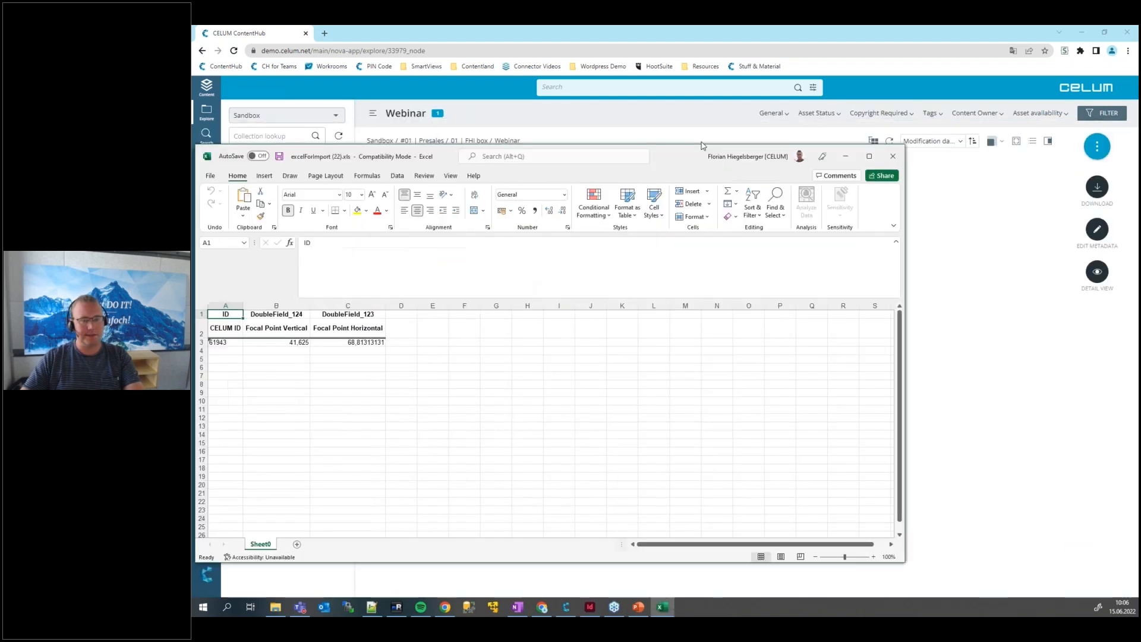
# - Set Focal Point Vertical and Focal Point Horizontal to 50 in row 3, then save and close the workbook
pyautogui.click(375, 294)
pyautogui.write('50')
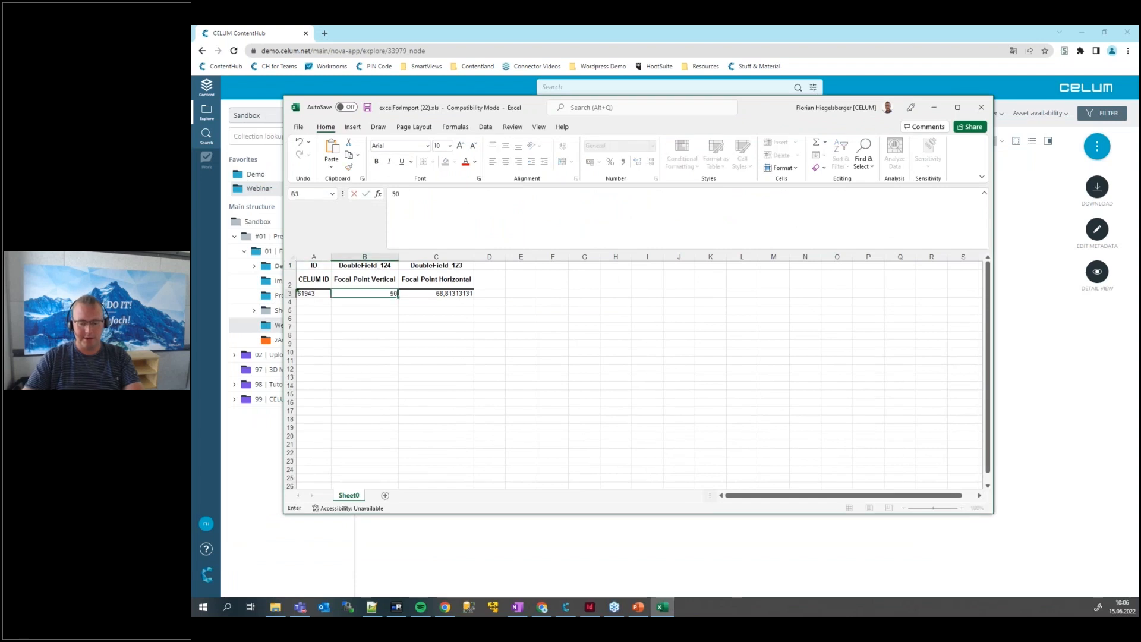
pyautogui.press('Tab')
pyautogui.write('50')
pyautogui.click(442, 334)
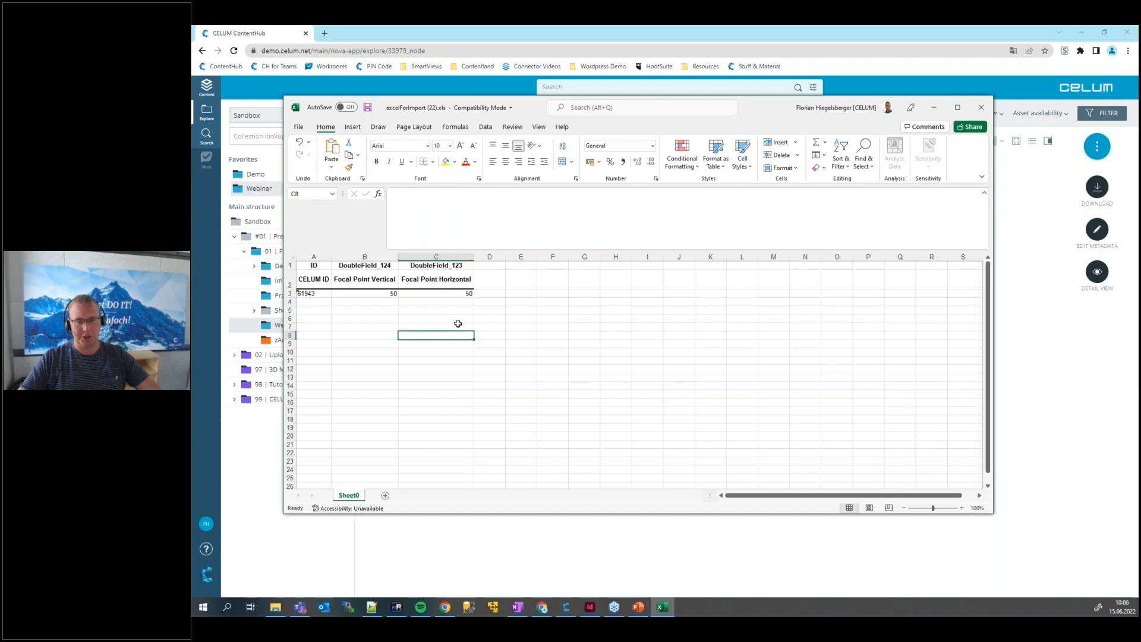
pyautogui.hotkey('ctrl', 's')
pyautogui.click(976, 106)
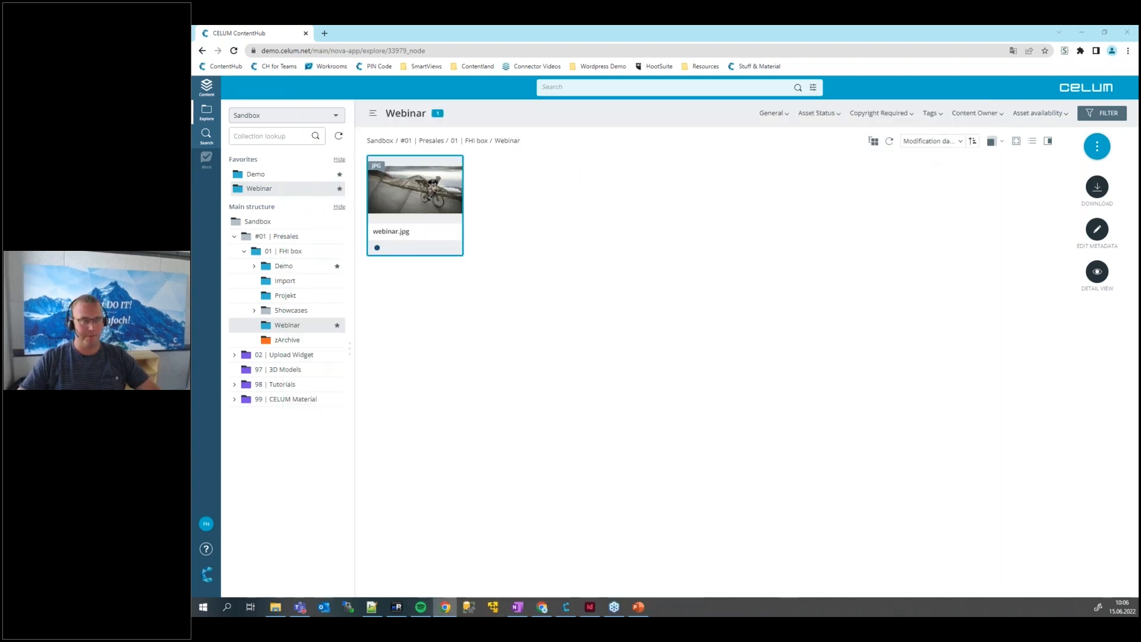
# - Switch to the browser window with the Import Objects dialog, upload excelForImport (22).xls with the Excel parser and review the import result
pyautogui.moveTo(192, 107); pyautogui.dragTo(594, 107)
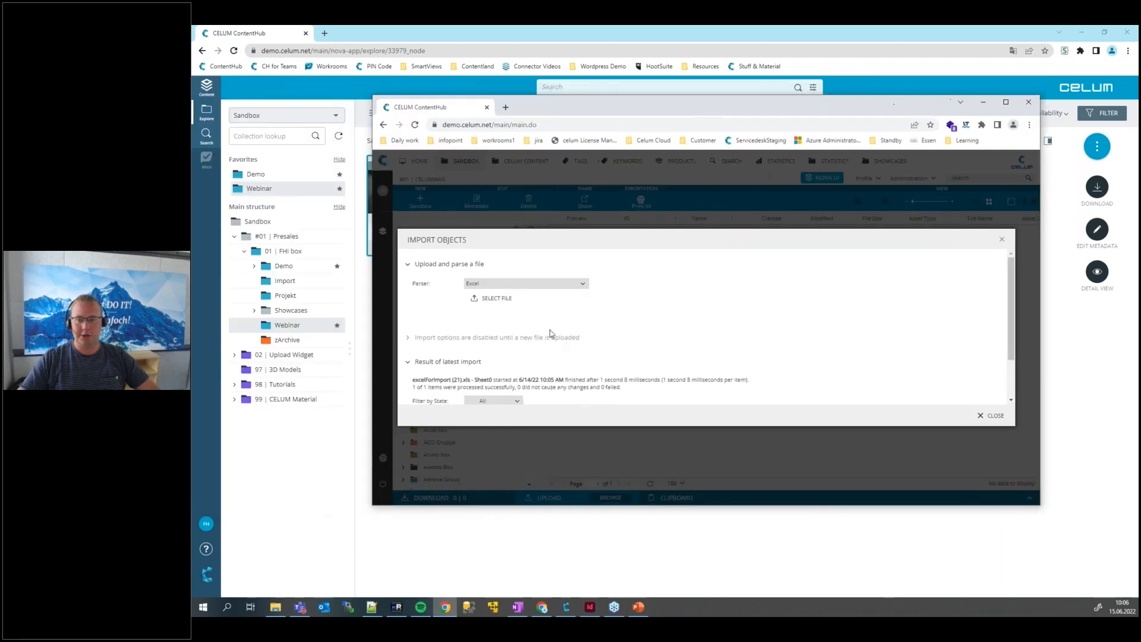
pyautogui.click(498, 299)
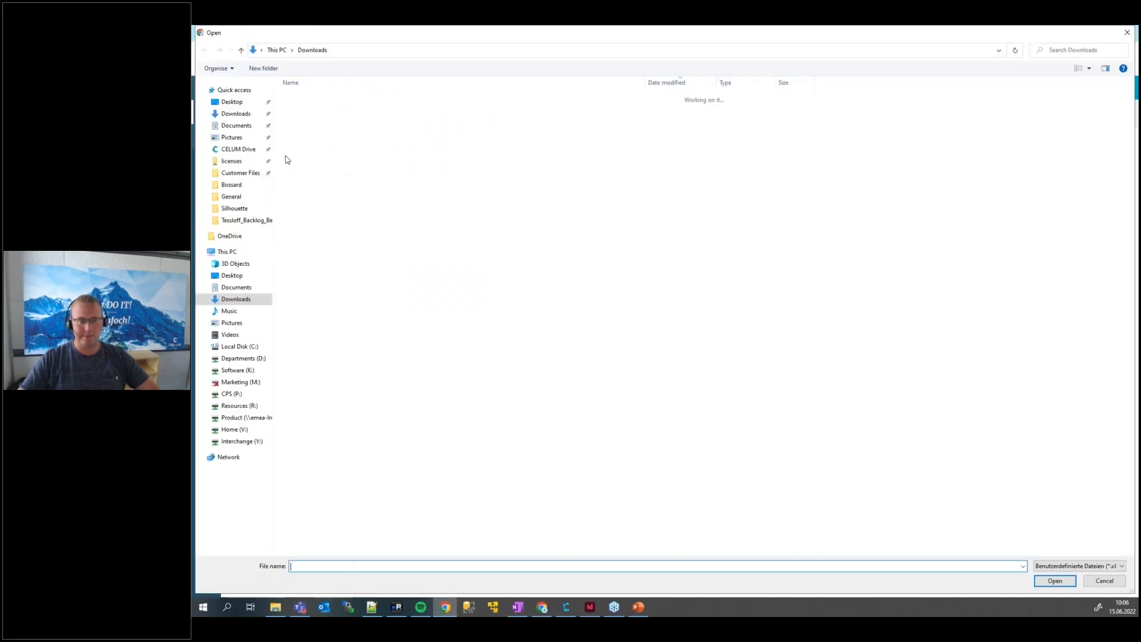
pyautogui.doubleClick(332, 111)
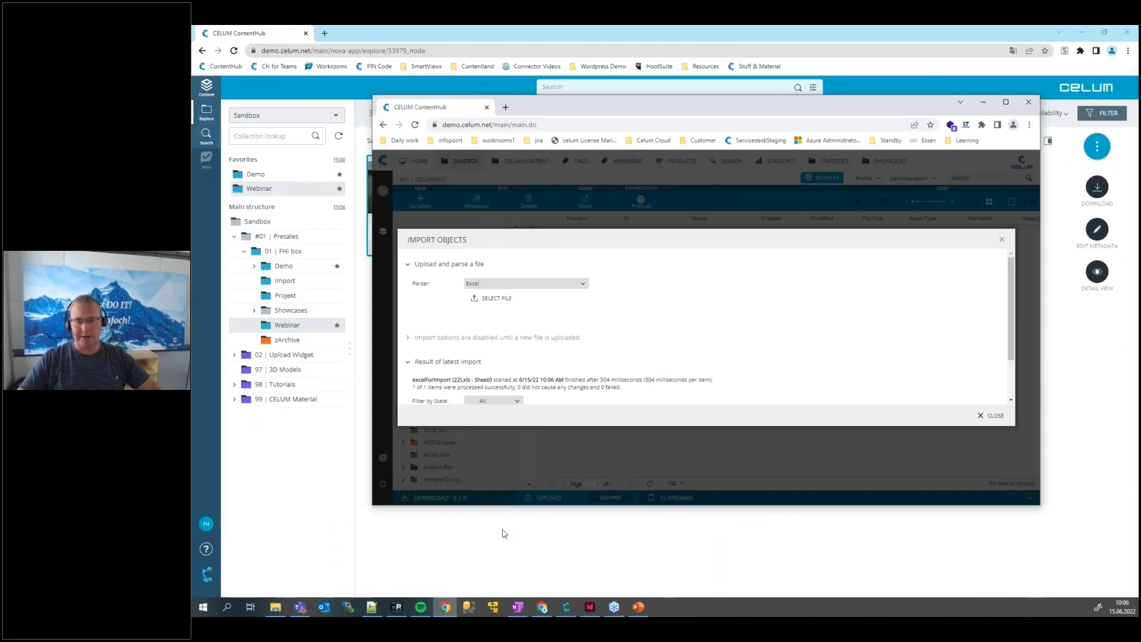
pyautogui.scroll(-2, 588, 350)
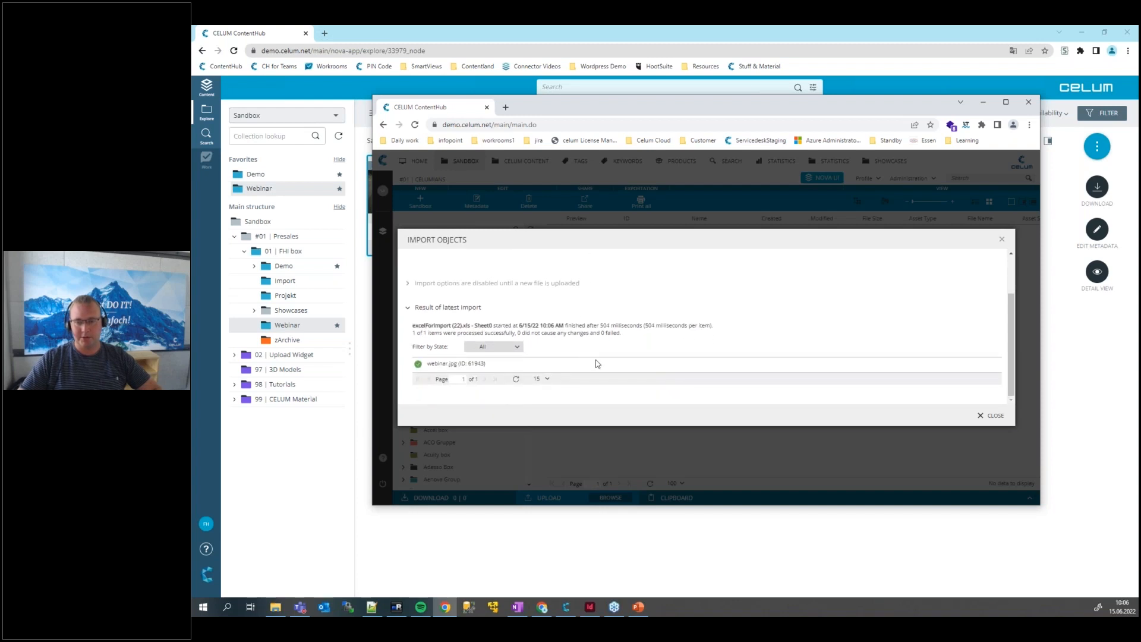
# - Return to the Webinar collection, check the focal point of webinar.jpg in the Focal Point Setter, then close it
pyautogui.click(957, 531)
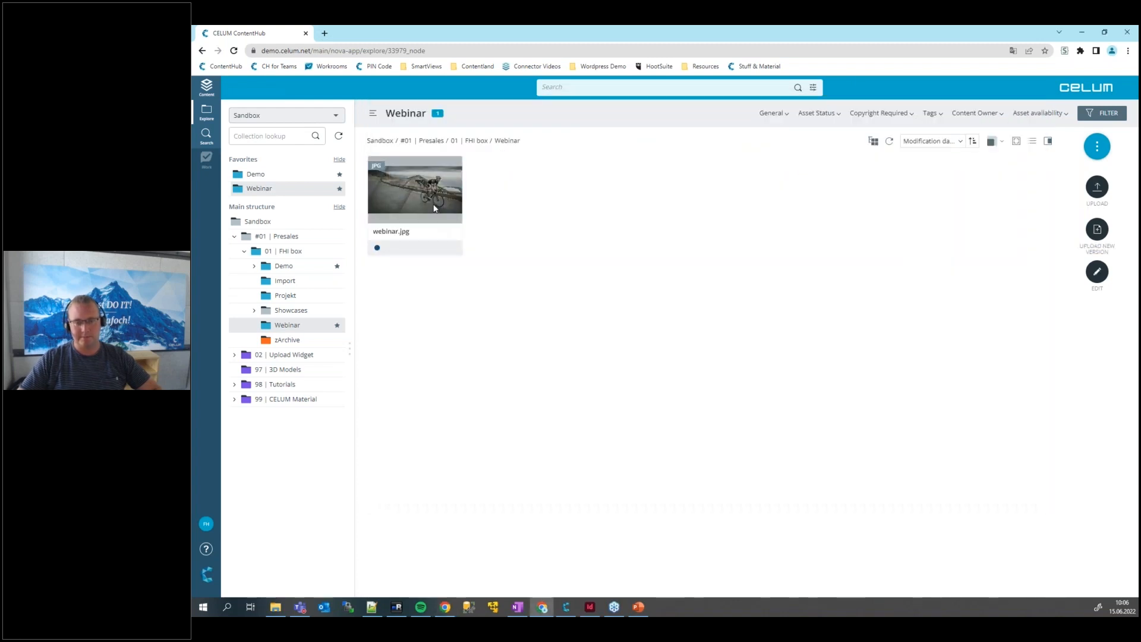
pyautogui.rightClick(434, 197)
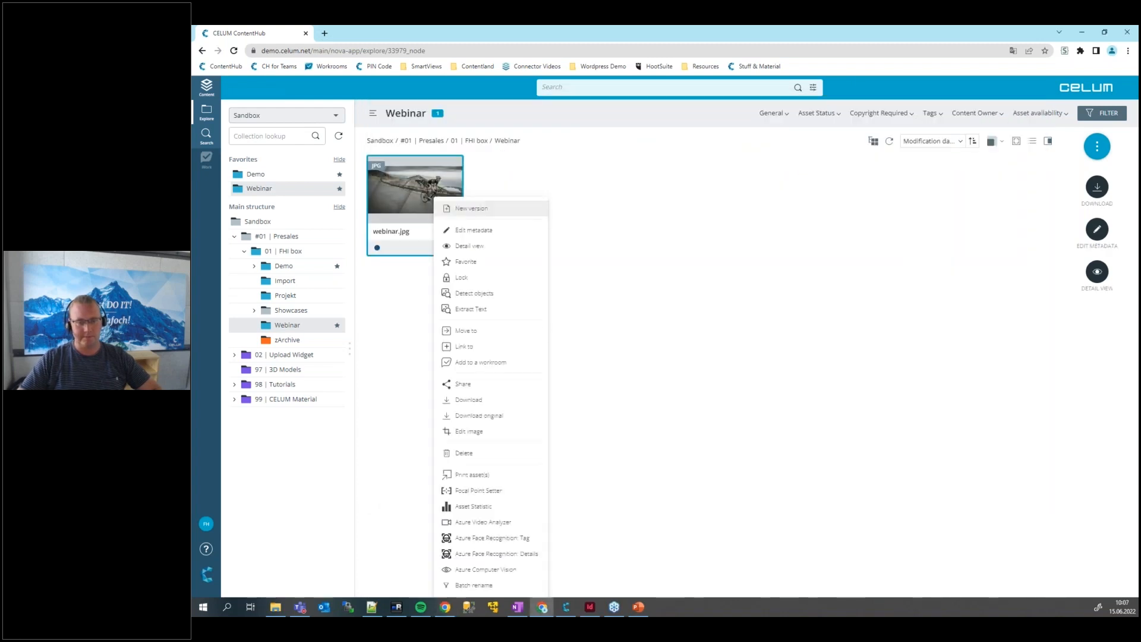
pyautogui.click(481, 491)
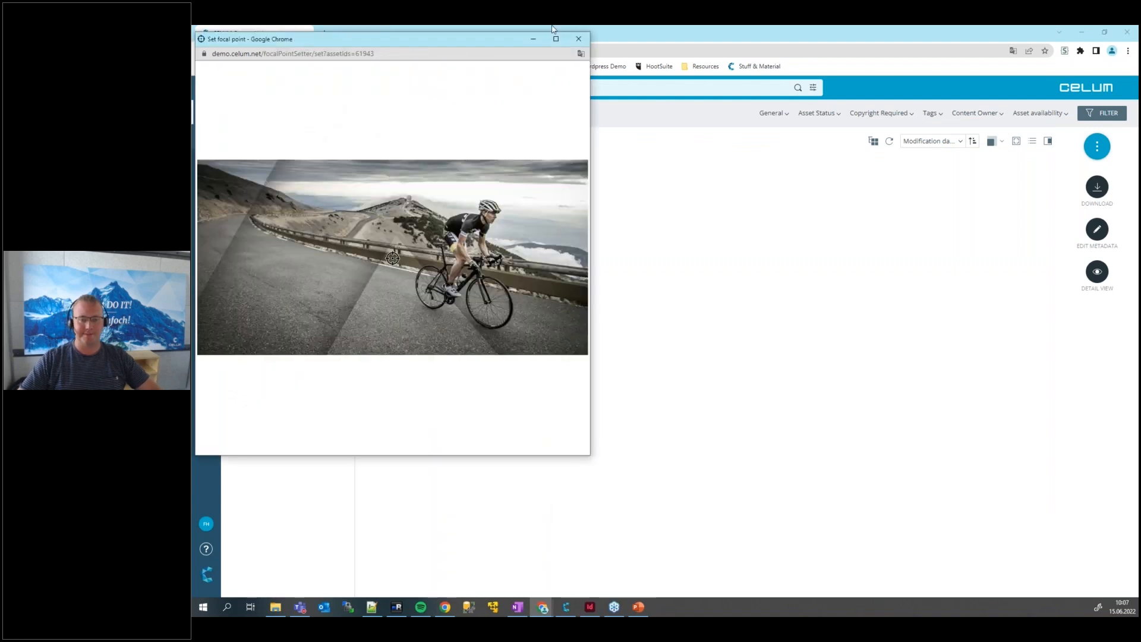
pyautogui.click(578, 39)
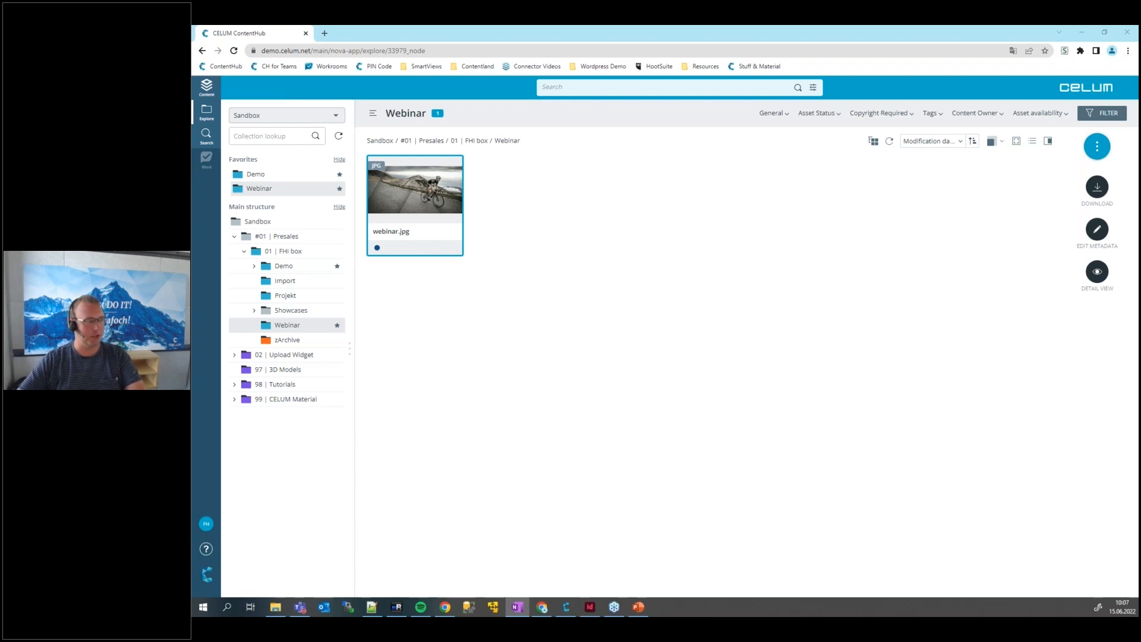
pyautogui.rightClick(406, 219)
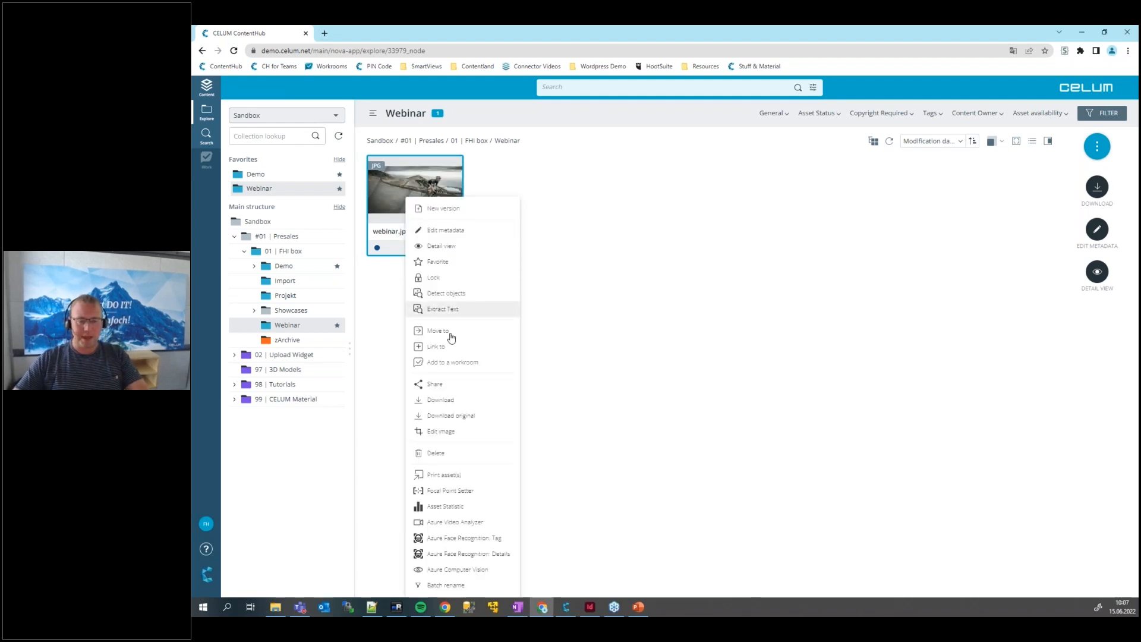
pyautogui.click(733, 373)
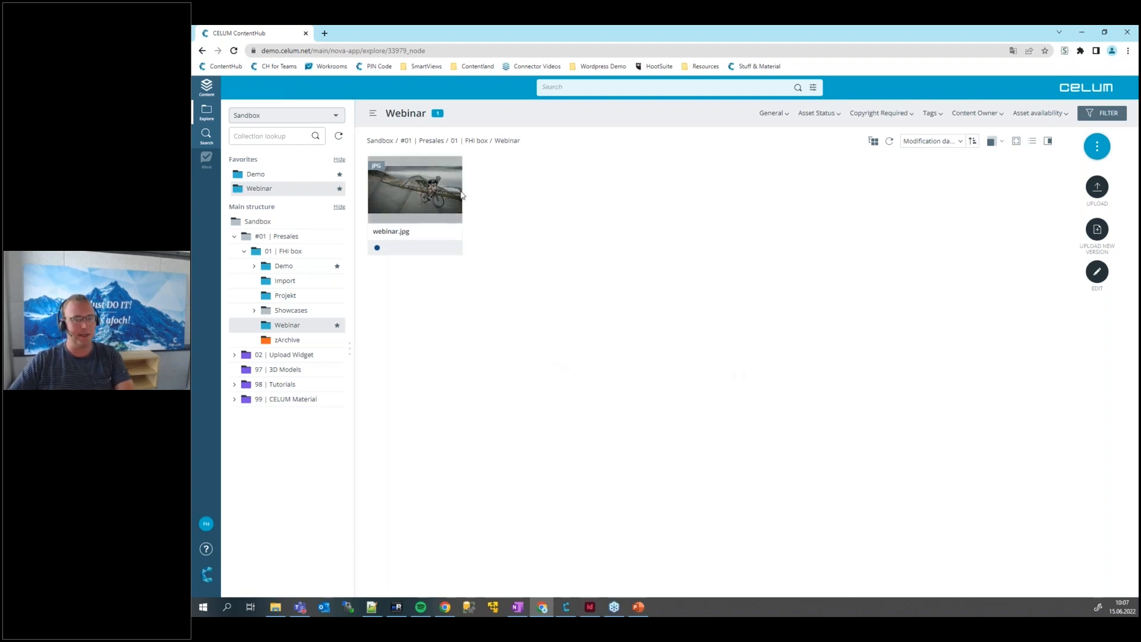
# - Download webinar.jpg in the Optimized for Web format
pyautogui.rightClick(432, 186)
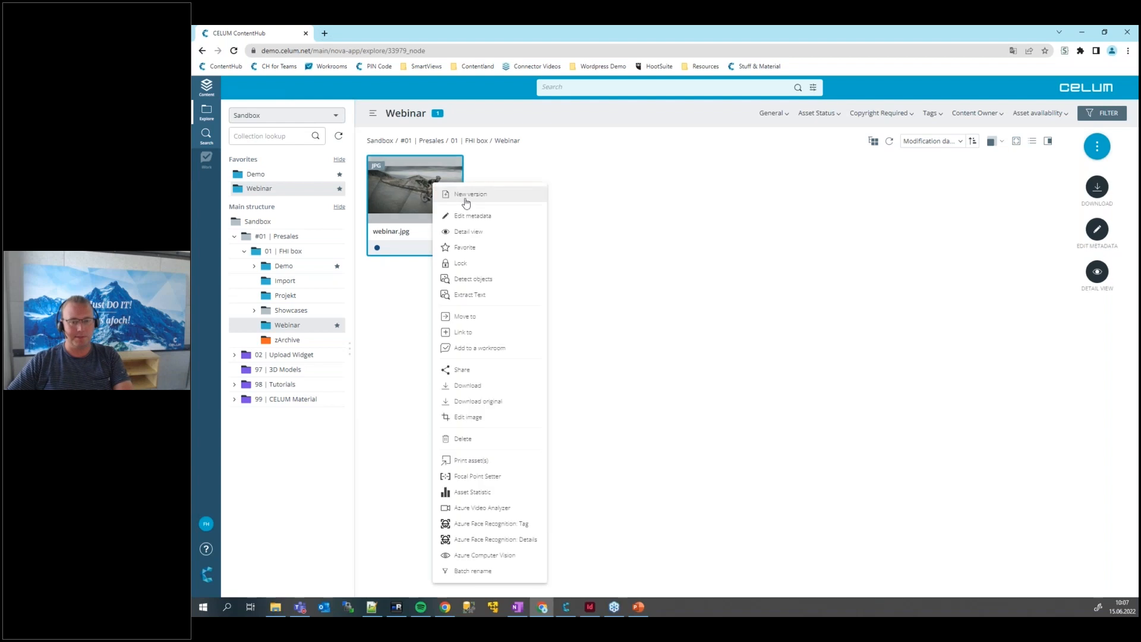
pyautogui.click(482, 387)
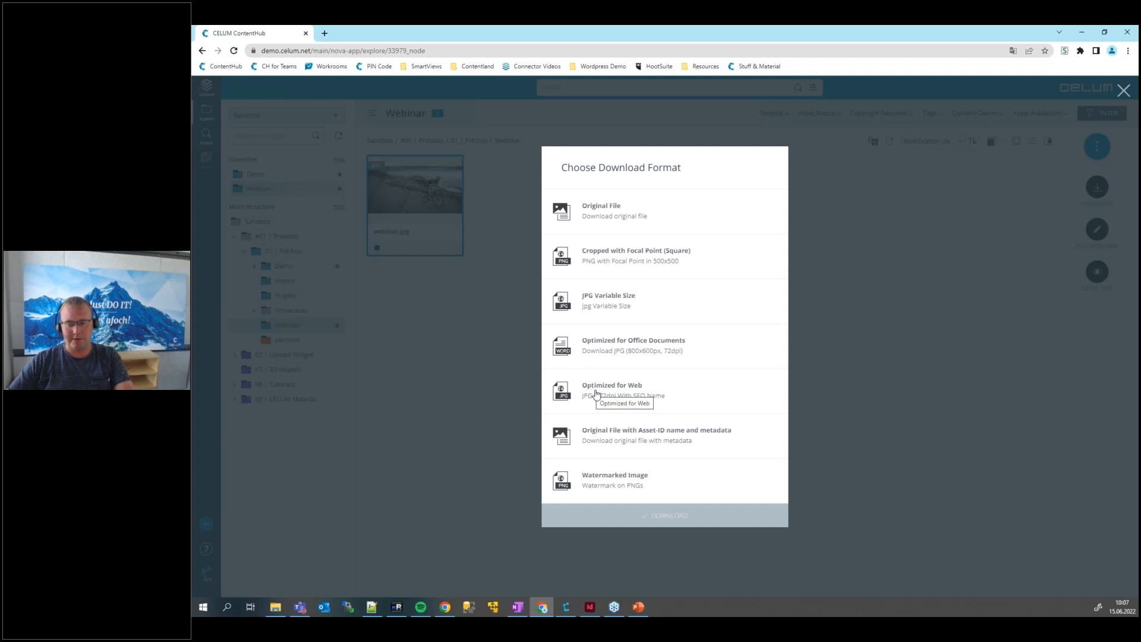
pyautogui.click(672, 390)
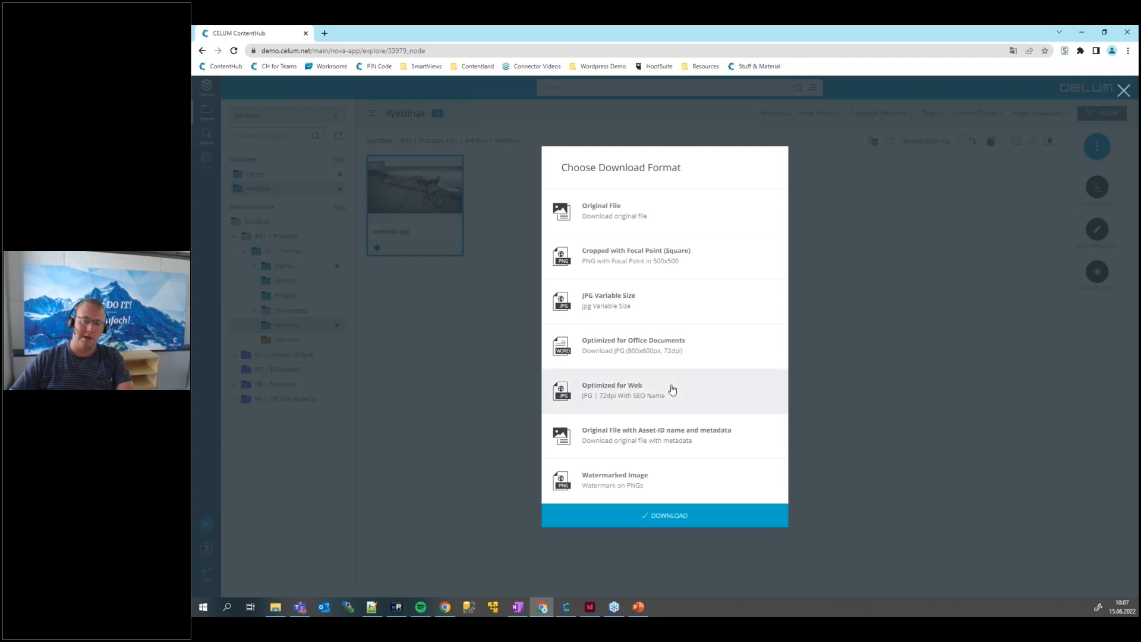
pyautogui.click(720, 525)
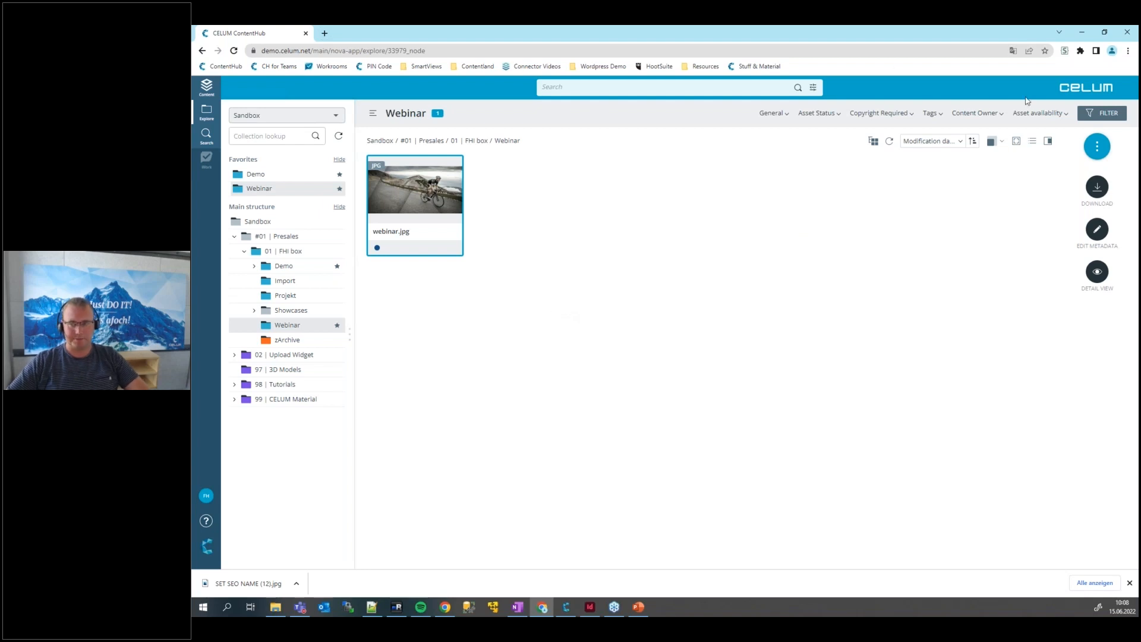
# - Show the metadata of webinar.jpg beside the collection and examine its focal point values and AI fields
pyautogui.click(1048, 140)
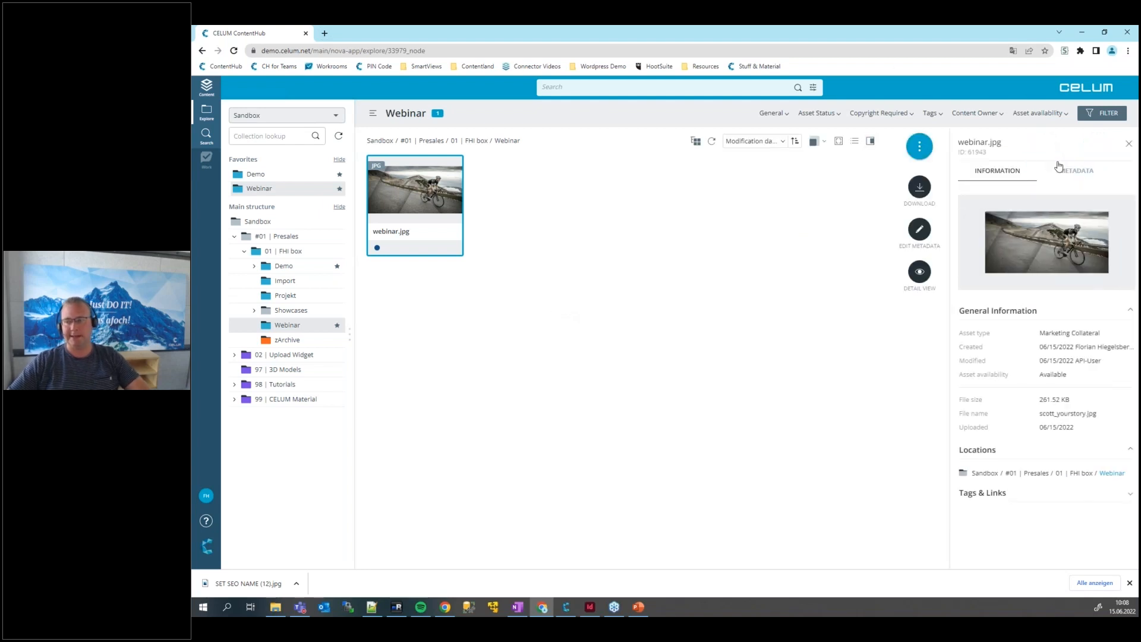
pyautogui.click(1073, 172)
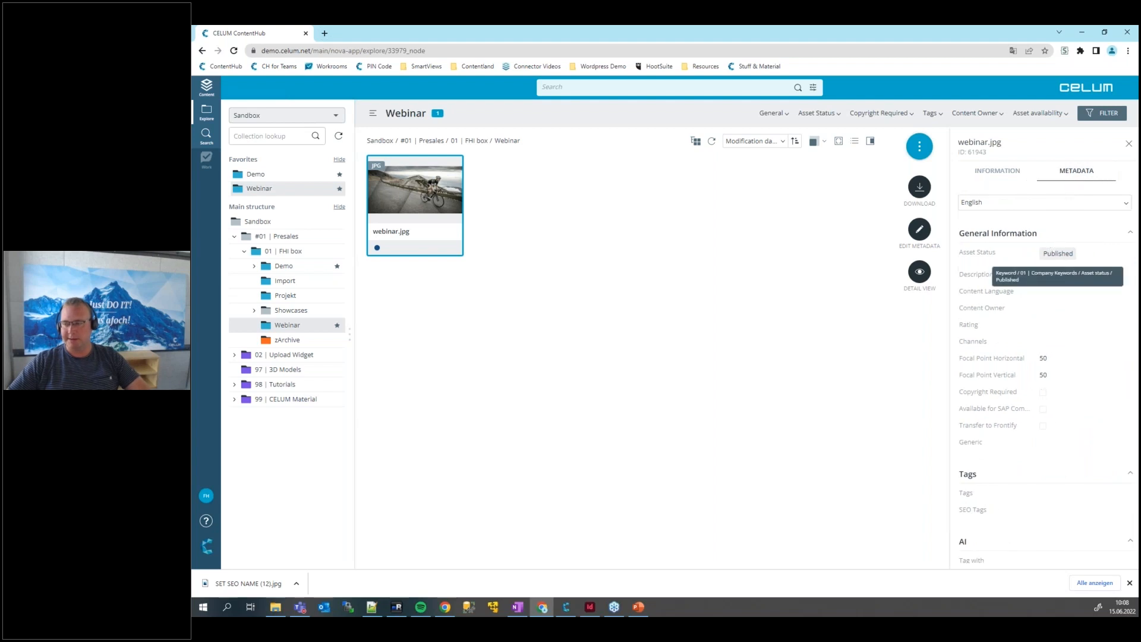
pyautogui.scroll(-6, 1035, 385)
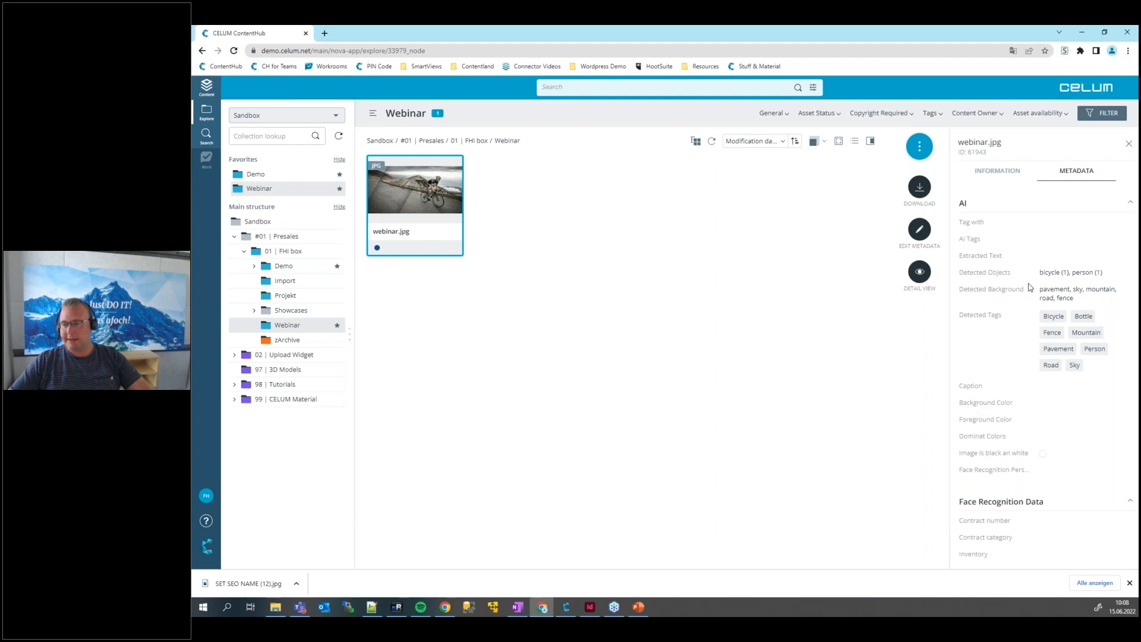
# - Edit the metadata of webinar.jpg, set its English SEO tag to "Biker" and save the changes
pyautogui.scroll(2, 1022, 270)
pyautogui.moveTo(963, 270); pyautogui.dragTo(1028, 274)
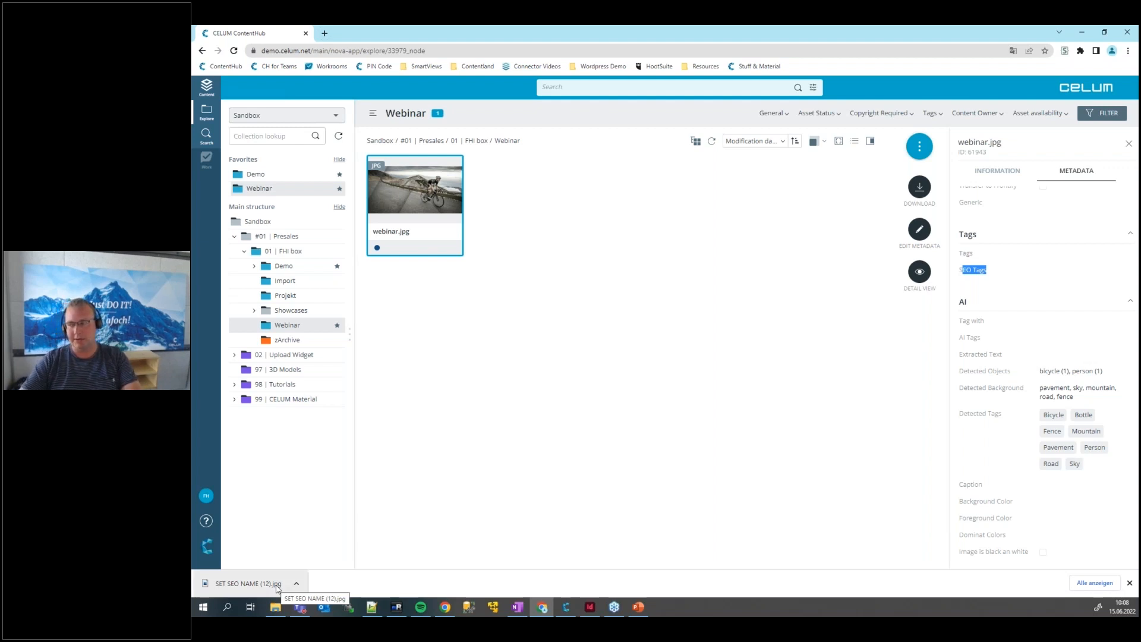
pyautogui.rightClick(432, 183)
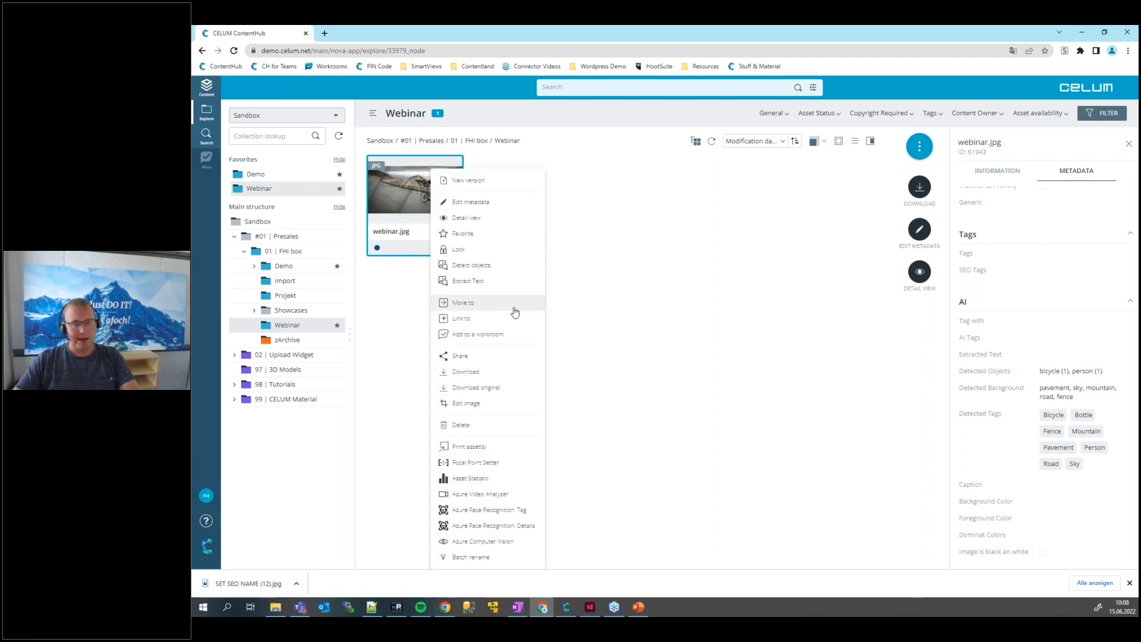
pyautogui.click(498, 204)
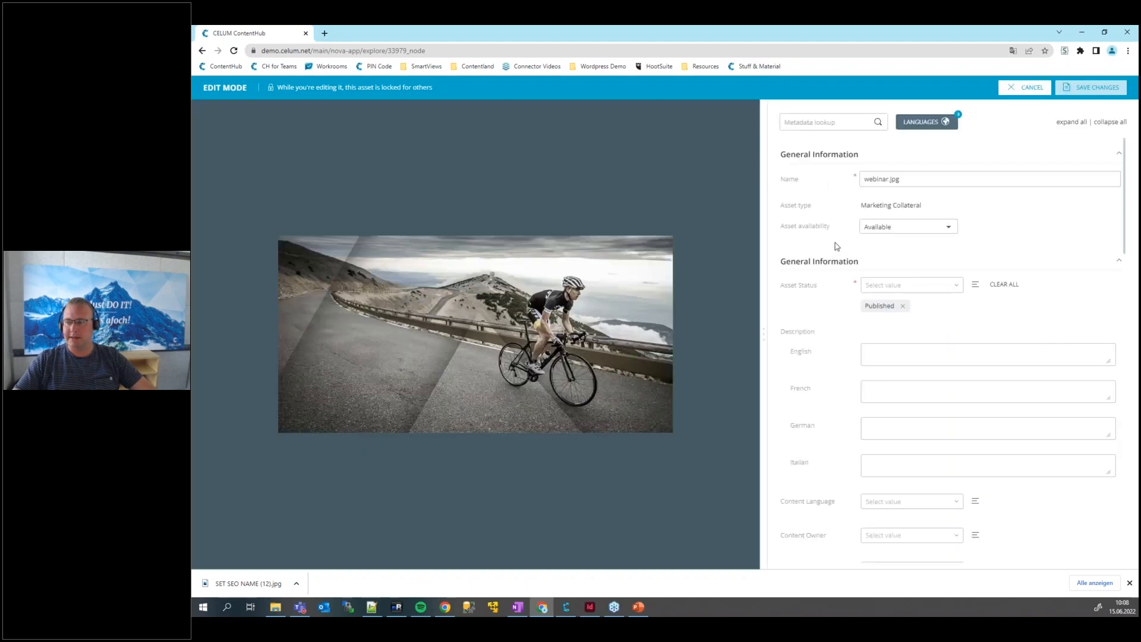
pyautogui.scroll(-5, 871, 375)
pyautogui.click(874, 461)
pyautogui.write('Biker')
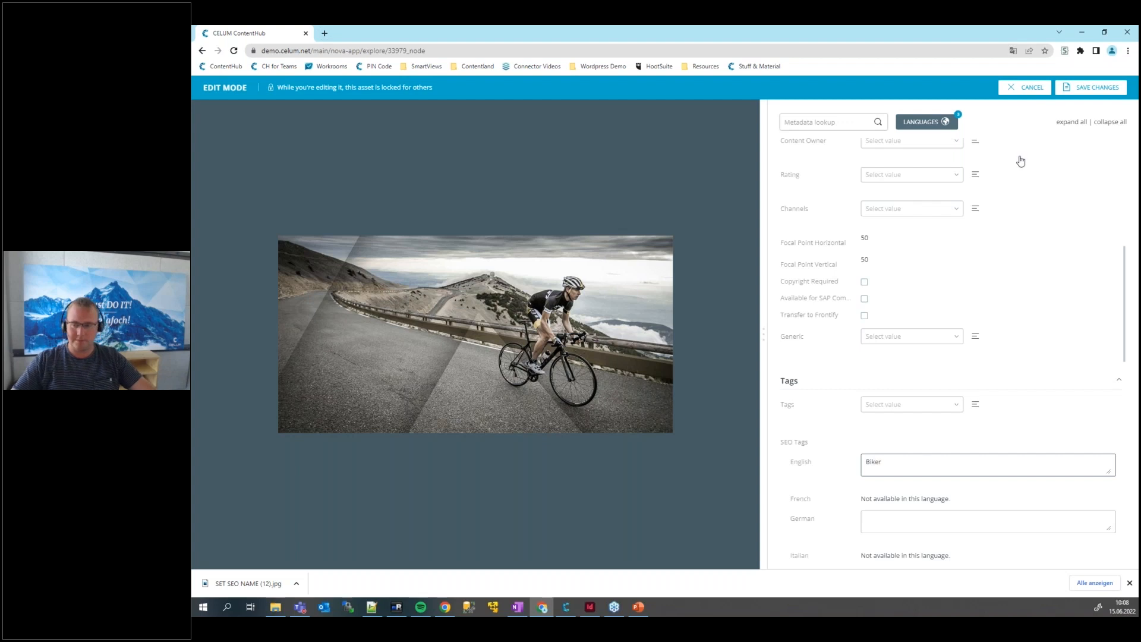
pyautogui.click(1093, 88)
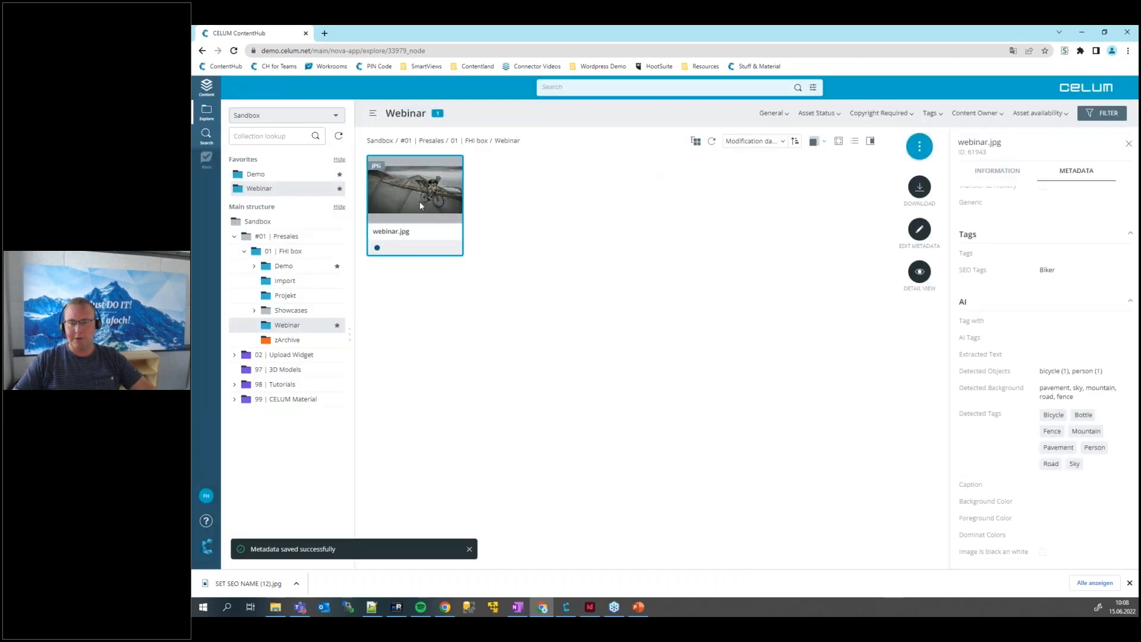
# - Download webinar.jpg in the Optimized for Web format with its new SEO name
pyautogui.rightClick(420, 170)
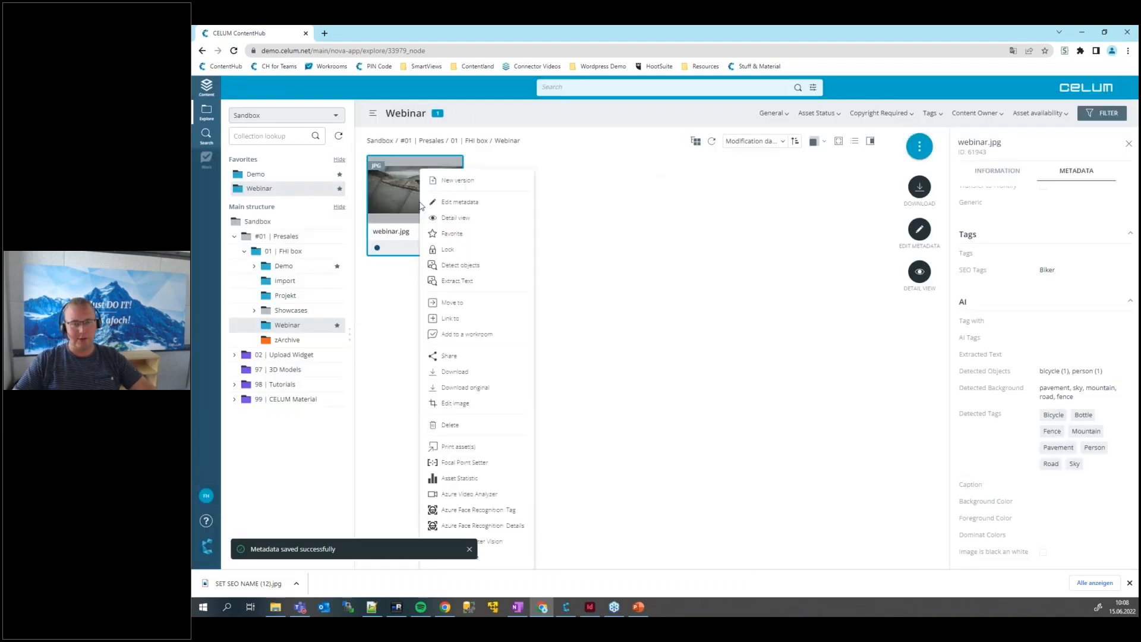
pyautogui.click(476, 373)
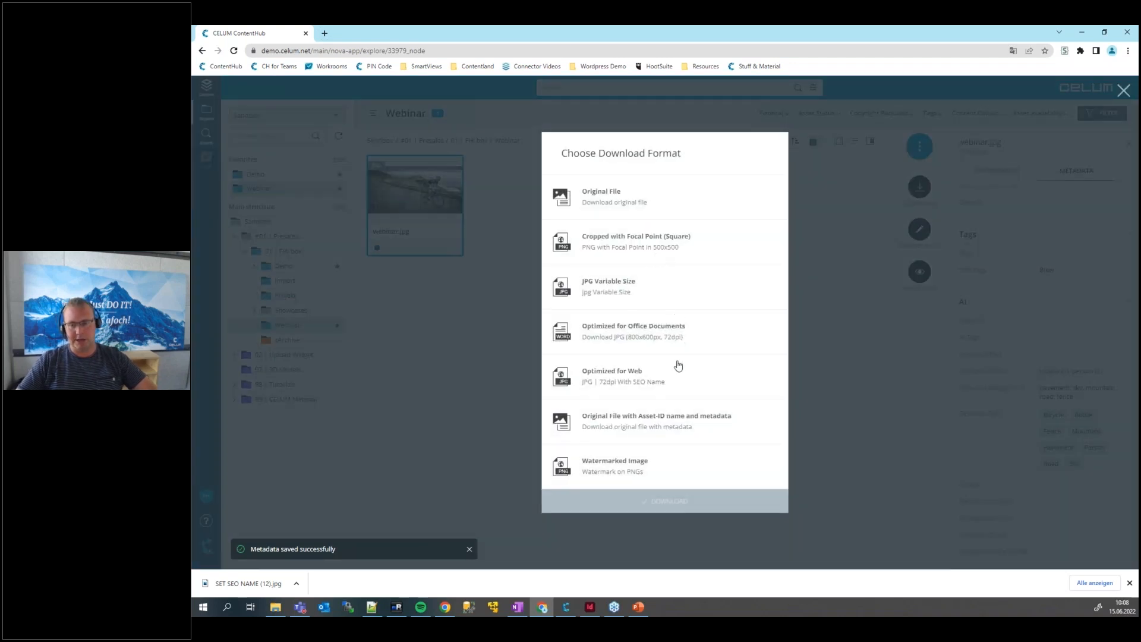
pyautogui.click(664, 380)
pyautogui.click(694, 513)
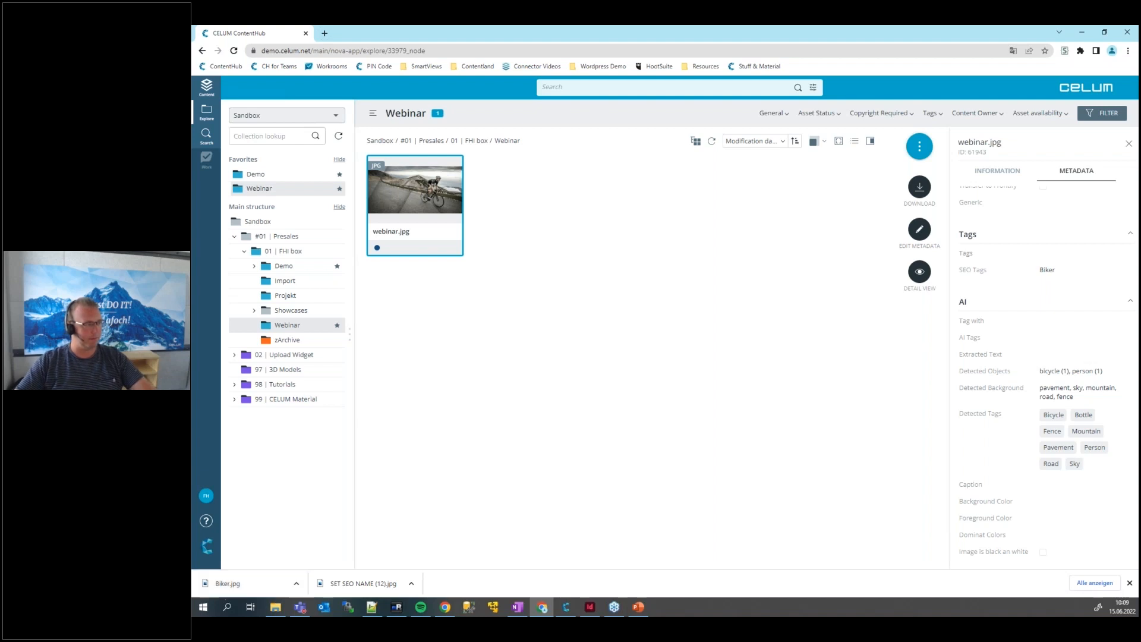
# - Switch to InDesign and open the original Article.indd from the CI HUB folder Showcases / Indesign Templates as an InDesign document
pyautogui.click(590, 607)
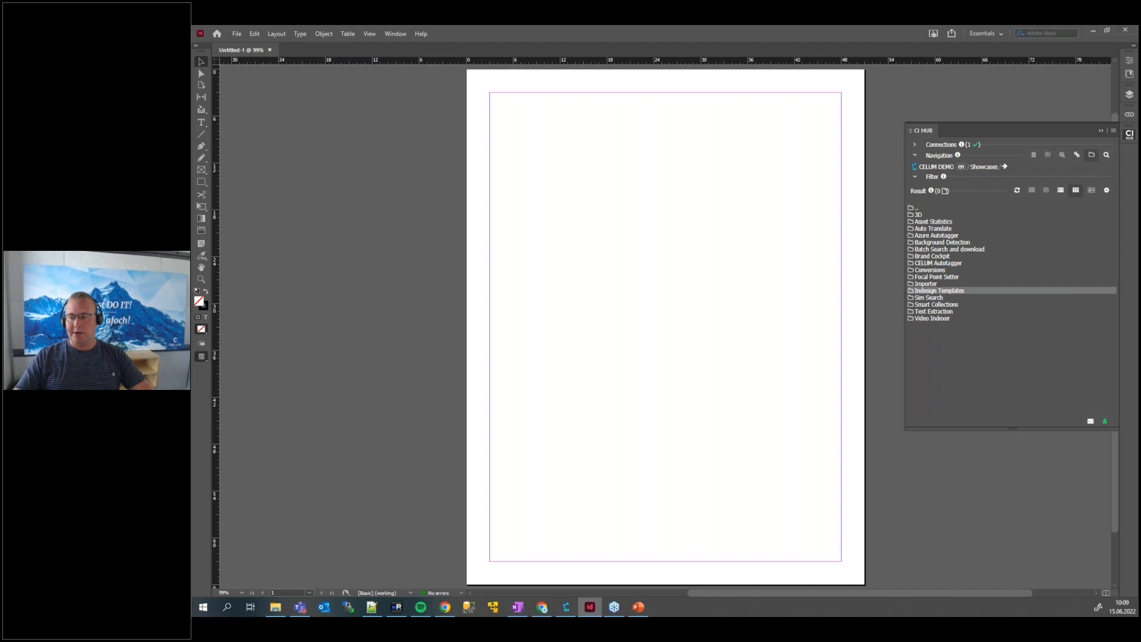
pyautogui.doubleClick(944, 293)
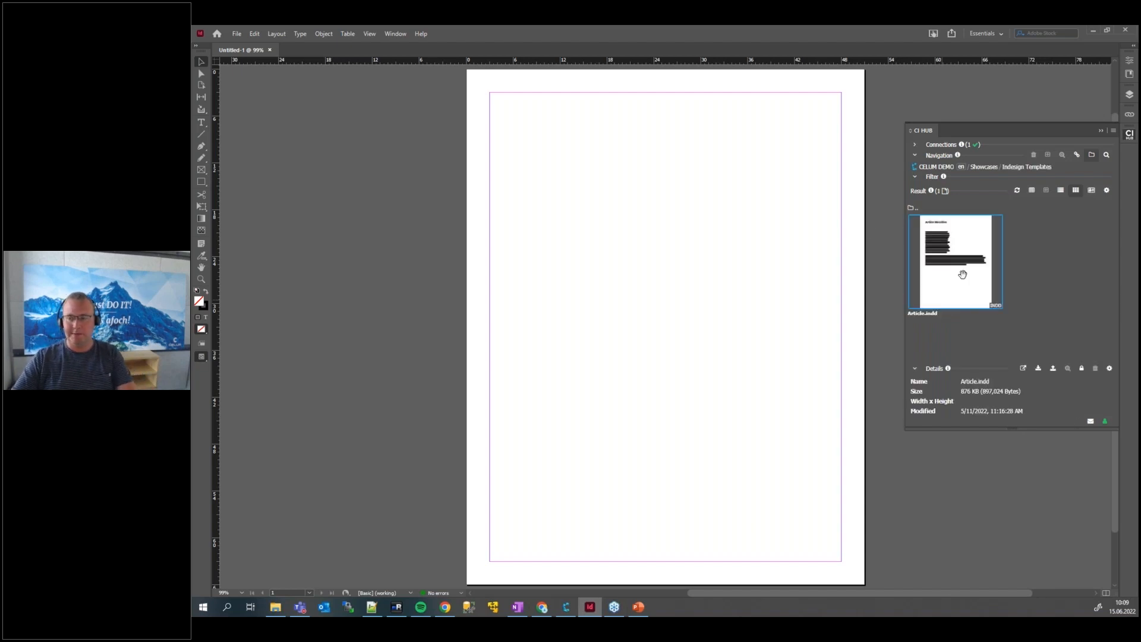
pyautogui.click(1038, 370)
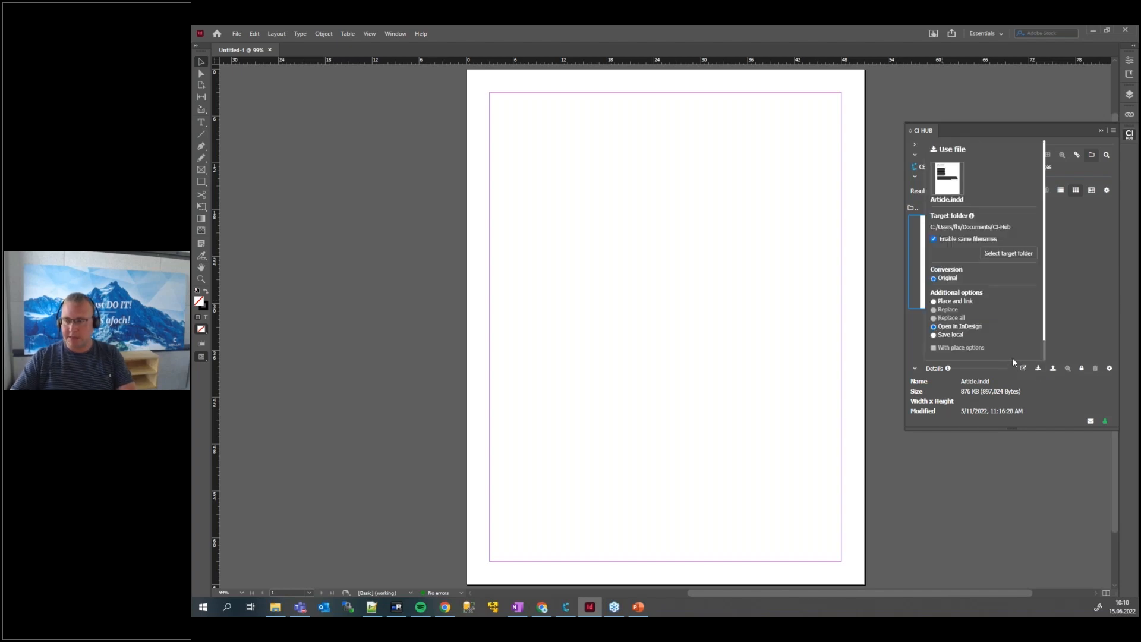
pyautogui.click(963, 327)
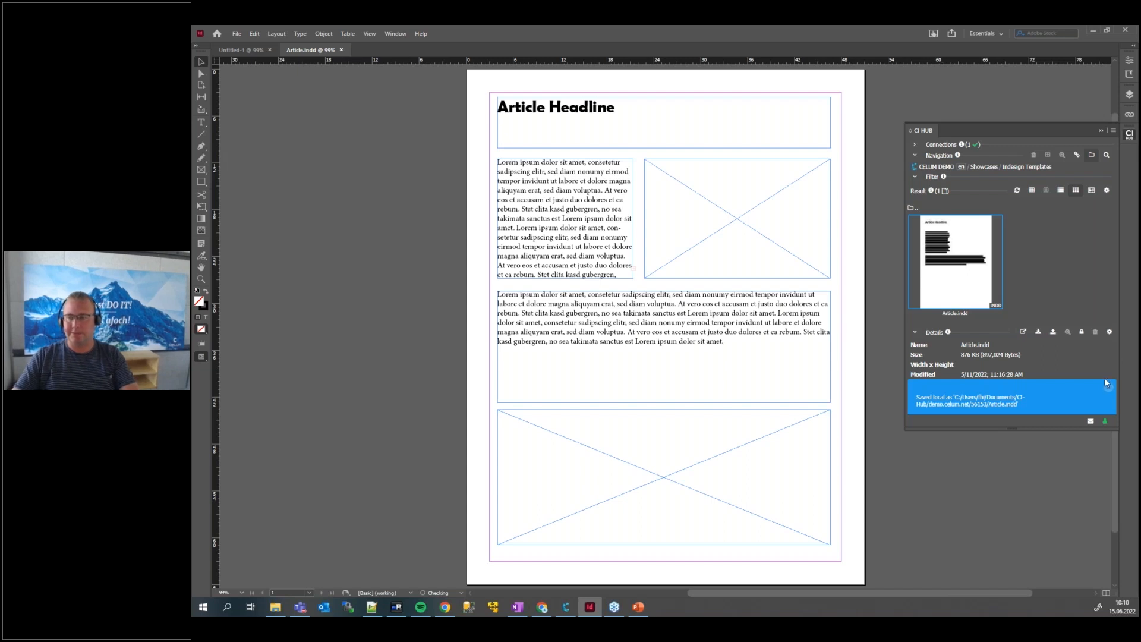
pyautogui.click(1107, 389)
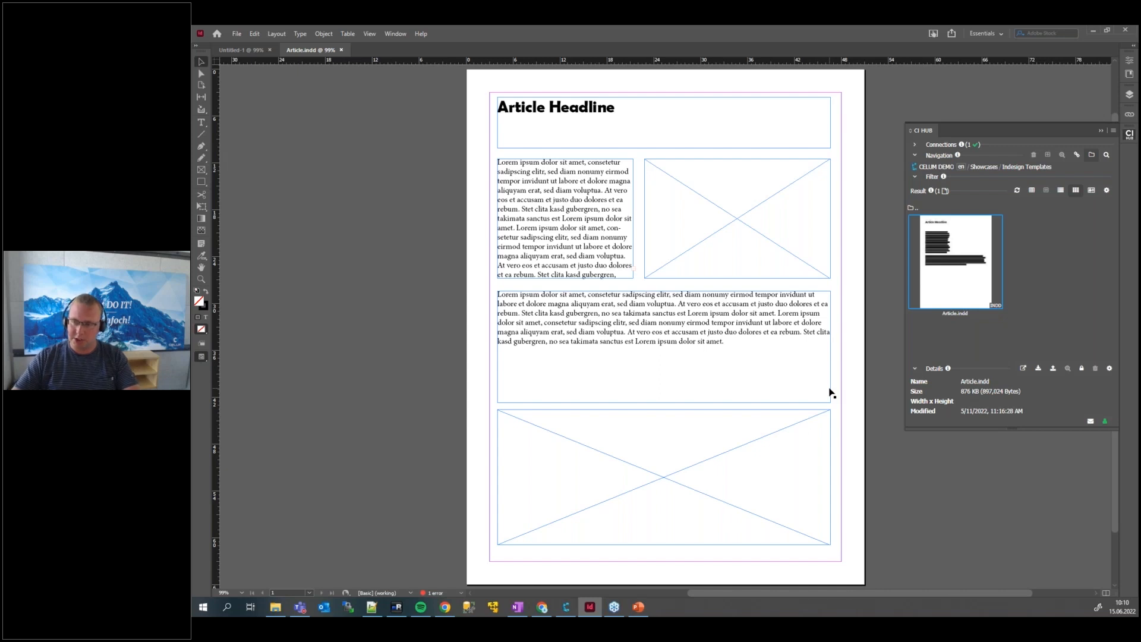
# - Update Article.indd in CELUM from the active InDesign document Article.indd, including a PDF in High Quality Print
pyautogui.click(1054, 370)
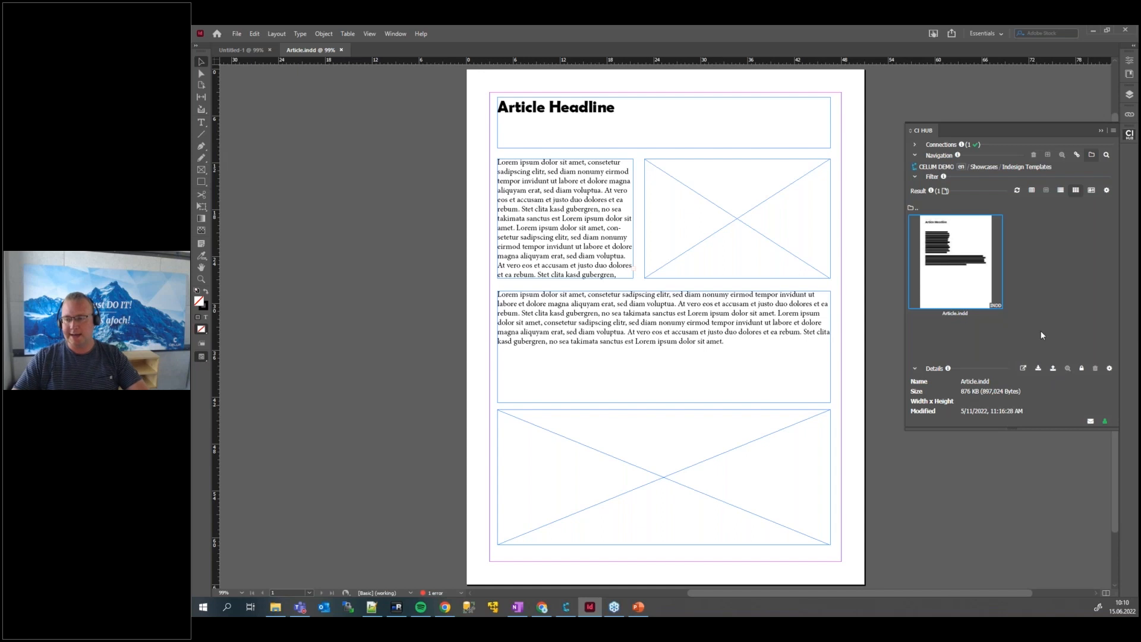
pyautogui.click(999, 295)
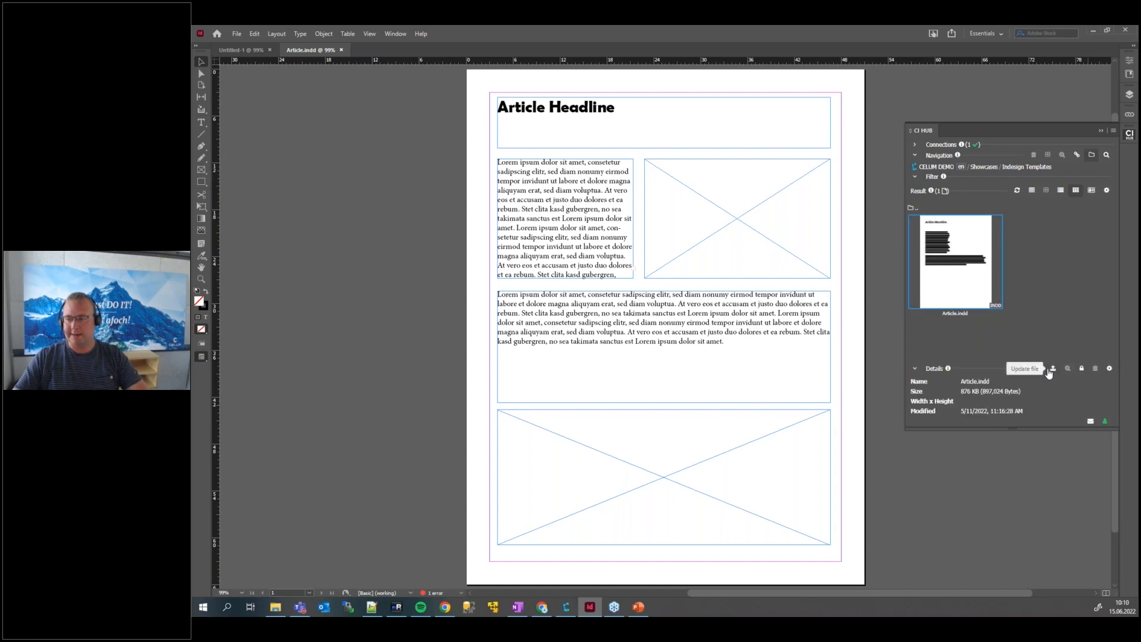
pyautogui.click(1053, 370)
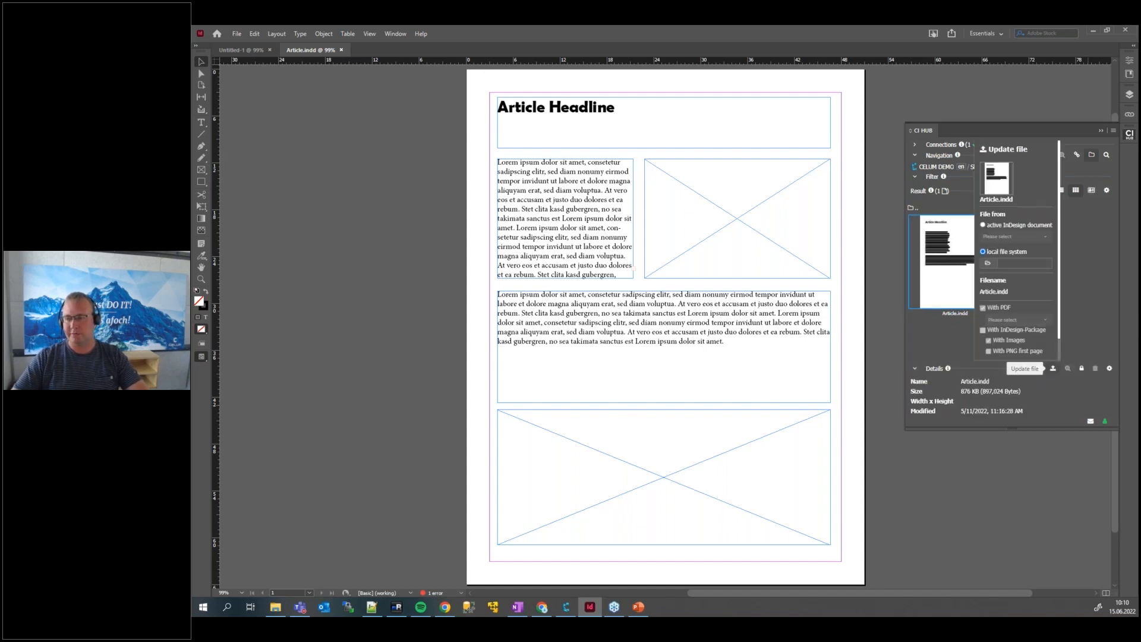
pyautogui.click(983, 224)
pyautogui.click(1015, 236)
pyautogui.click(998, 270)
pyautogui.scroll(-1, 1018, 329)
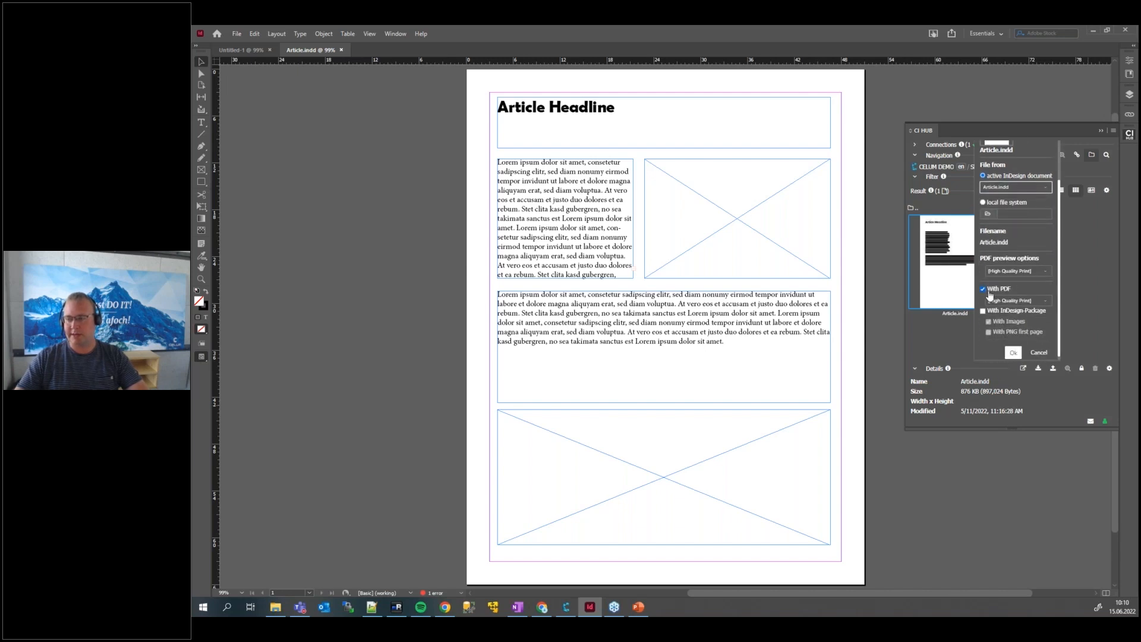
pyautogui.click(1013, 353)
pyautogui.moveTo(1105, 419)
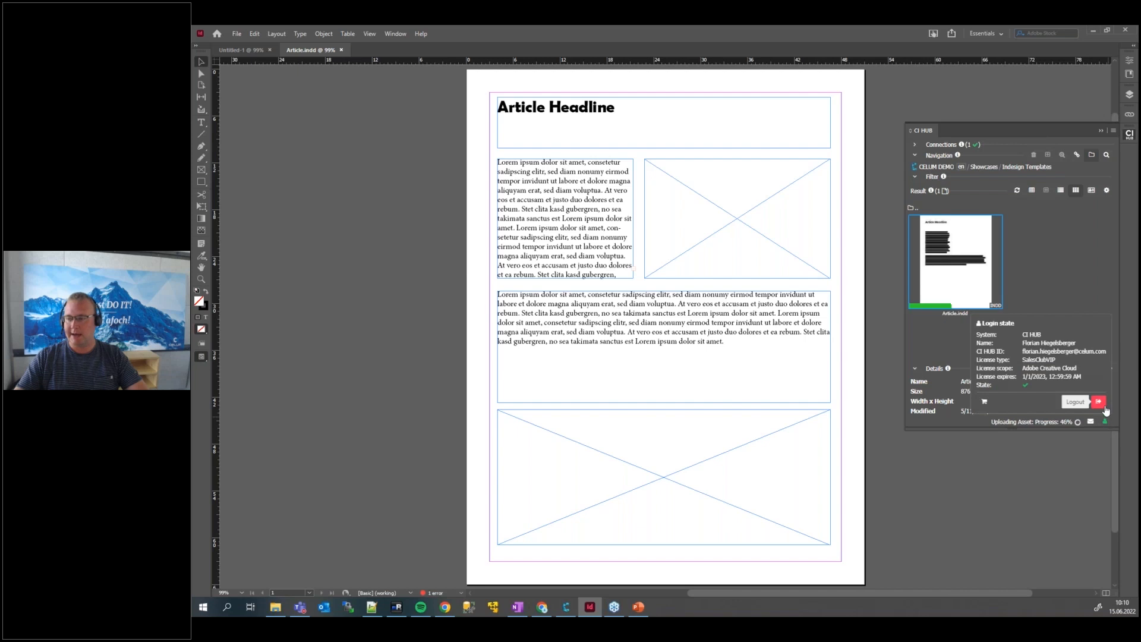
pyautogui.click(1065, 303)
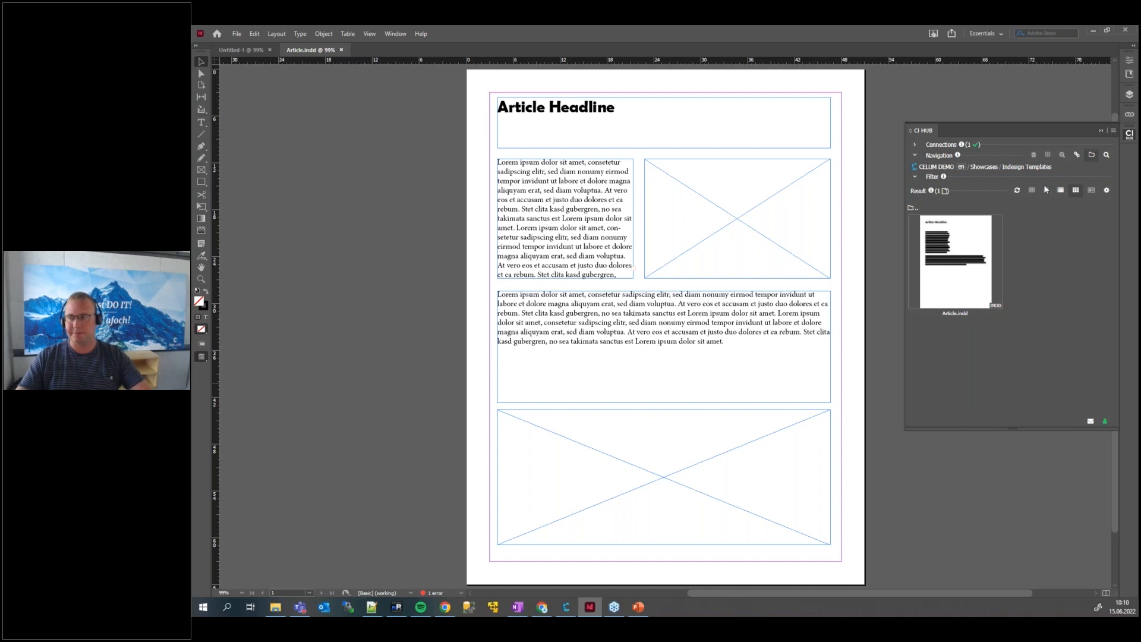
# - Browse the CELUM connection to the folder Sandbox / #01 | Presales / 01 | FHI box / Webinar
pyautogui.doubleClick(917, 209)
pyautogui.doubleClick(918, 209)
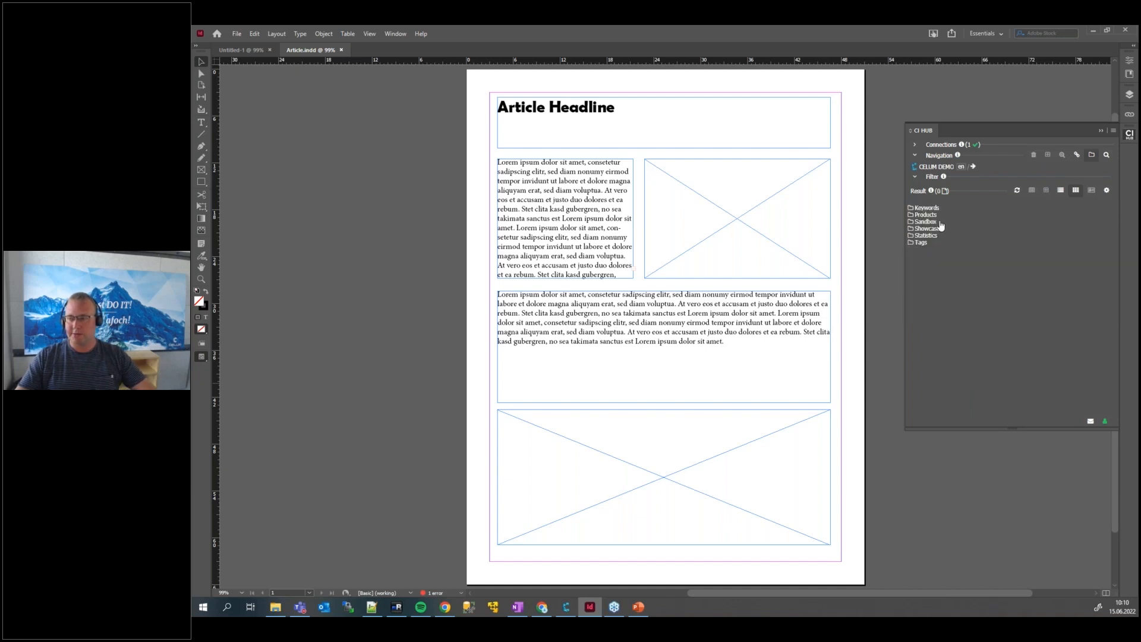
pyautogui.doubleClick(927, 222)
pyautogui.doubleClick(942, 217)
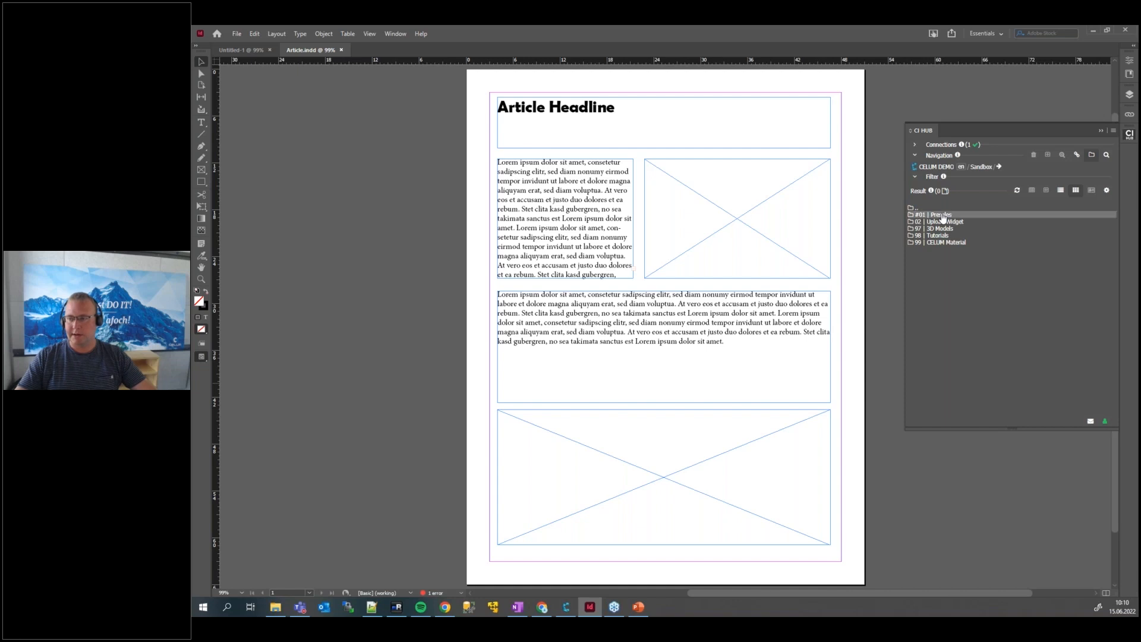
pyautogui.doubleClick(931, 218)
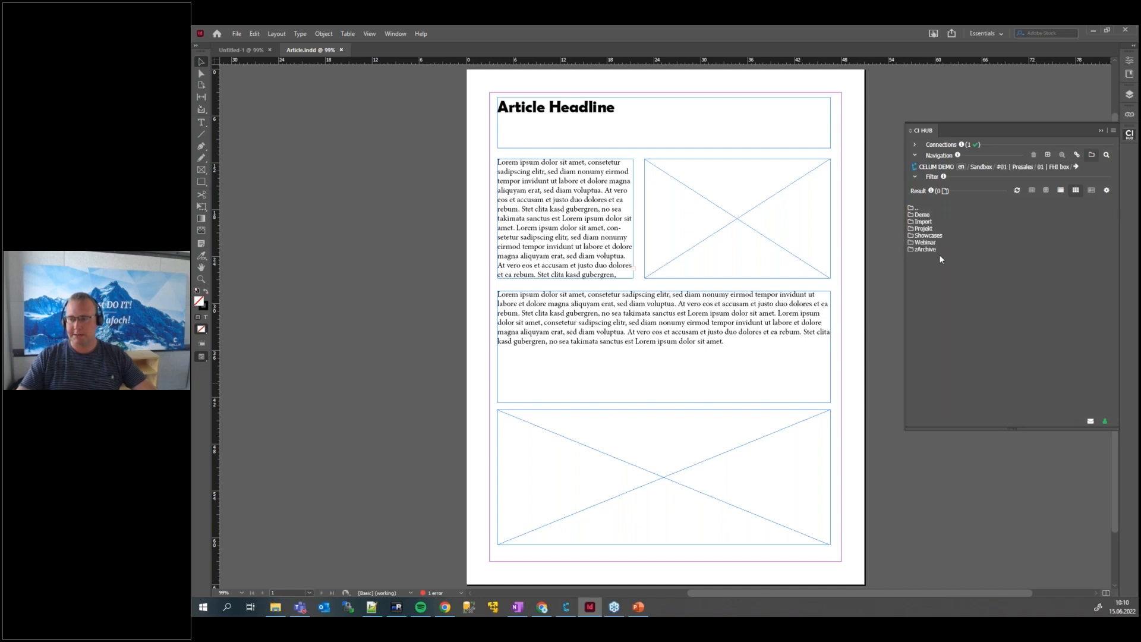
pyautogui.doubleClick(927, 243)
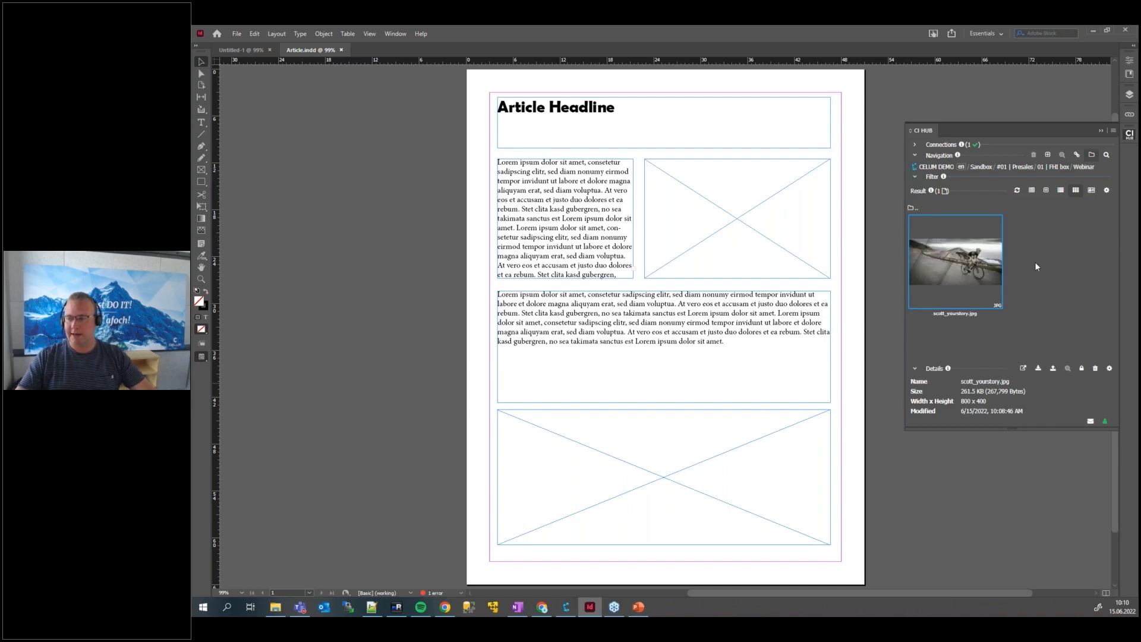
# - Place and link the original scott_yourstory.jpg in the wide image frame beneath the article text
pyautogui.click(1039, 369)
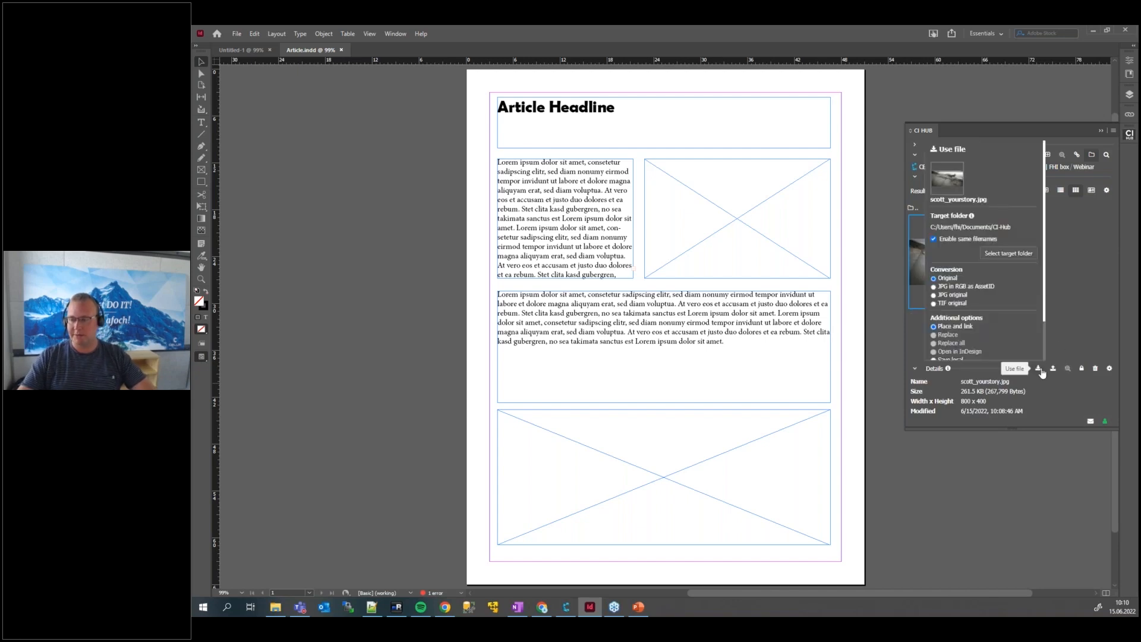
pyautogui.scroll(-2, 986, 255)
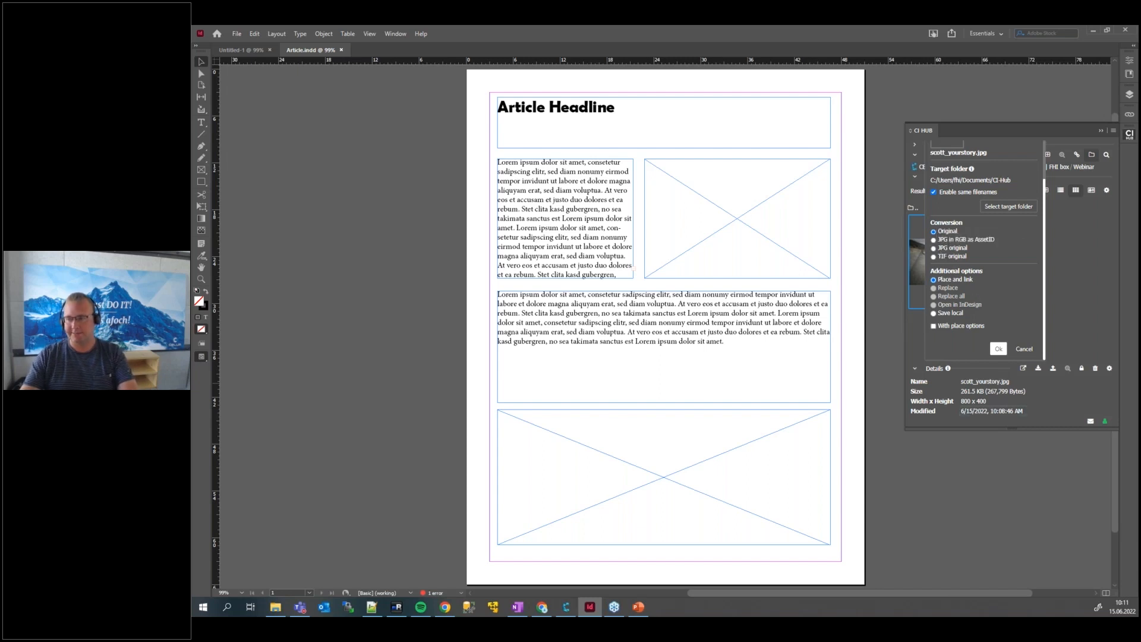
pyautogui.click(999, 349)
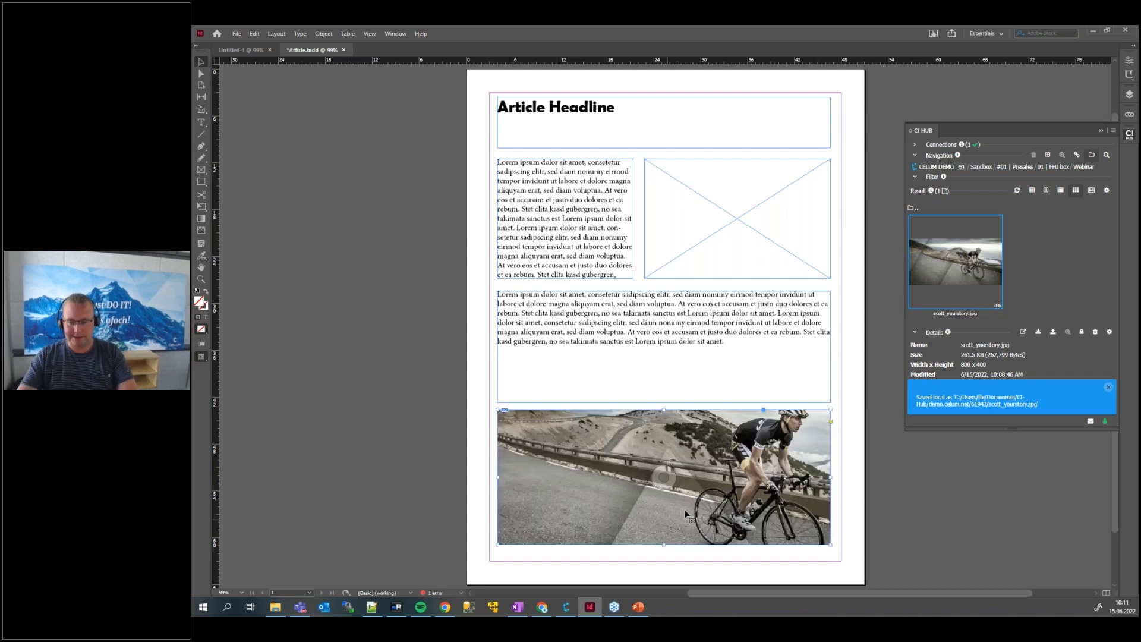
# - Shift the placed image left and slightly down within its frame to bring the cyclist further in, and save the document
pyautogui.click(666, 476)
pyautogui.moveTo(669, 475); pyautogui.dragTo(623, 489)
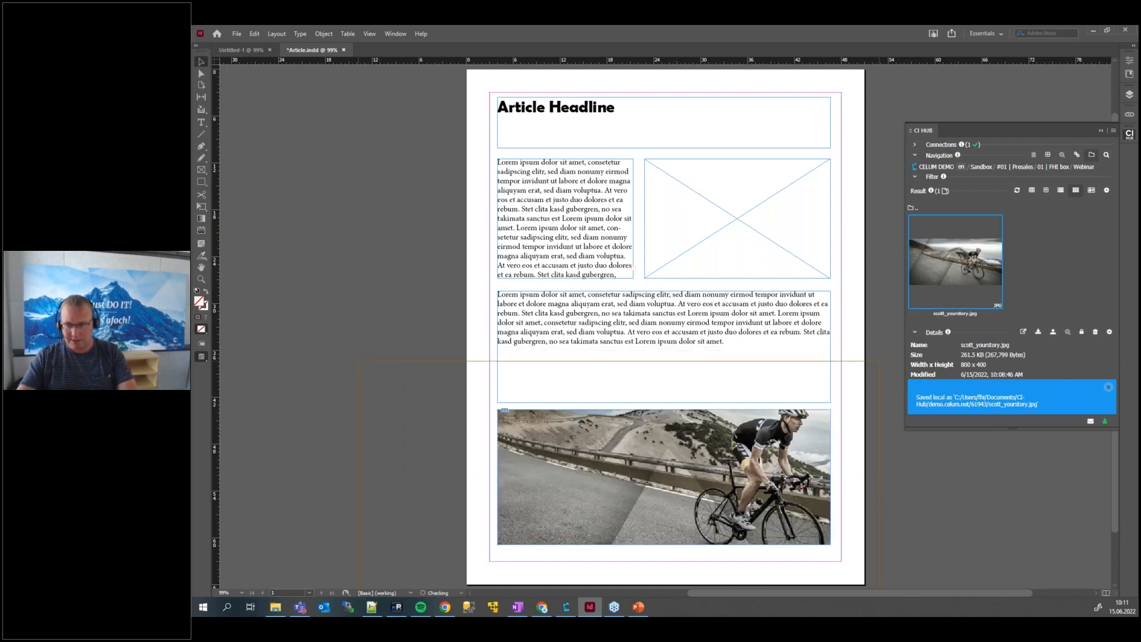
pyautogui.click(838, 360)
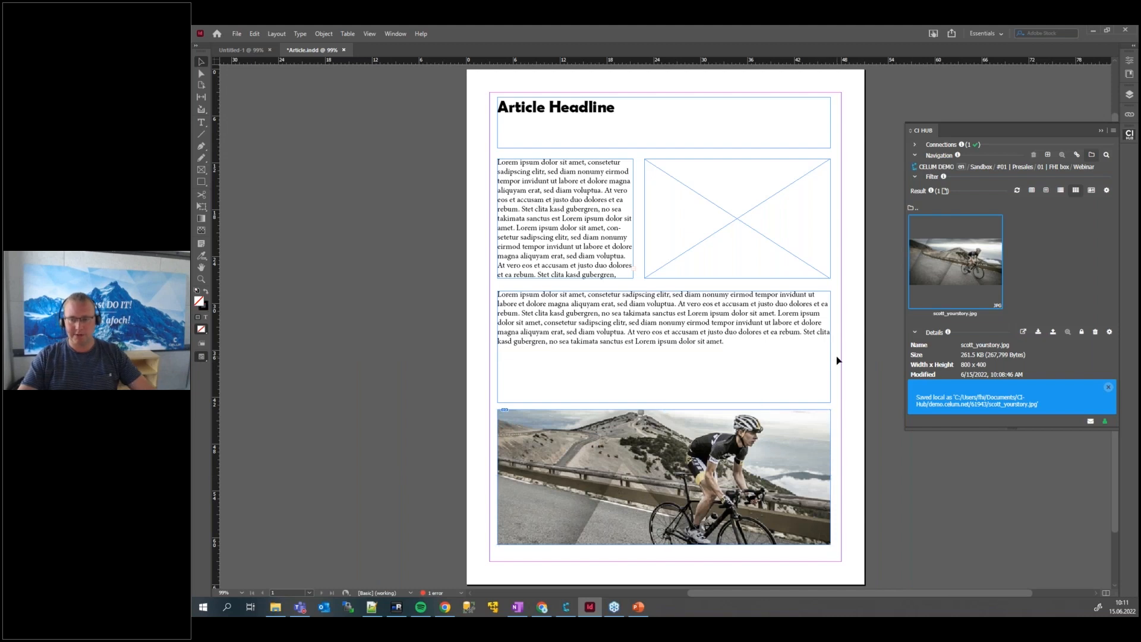
pyautogui.hotkey('ctrl', 's')
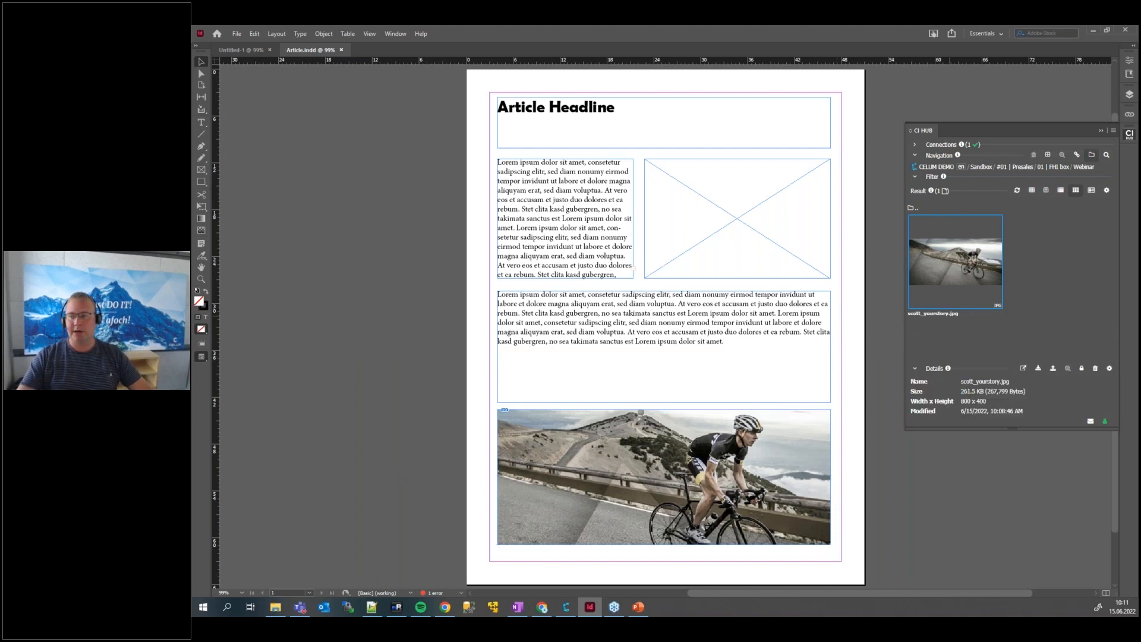
# - Add the active InDesign document Article.indd to the Webinar folder, with PDF preview options and an accompanying PDF set to High Quality Print
pyautogui.click(1049, 278)
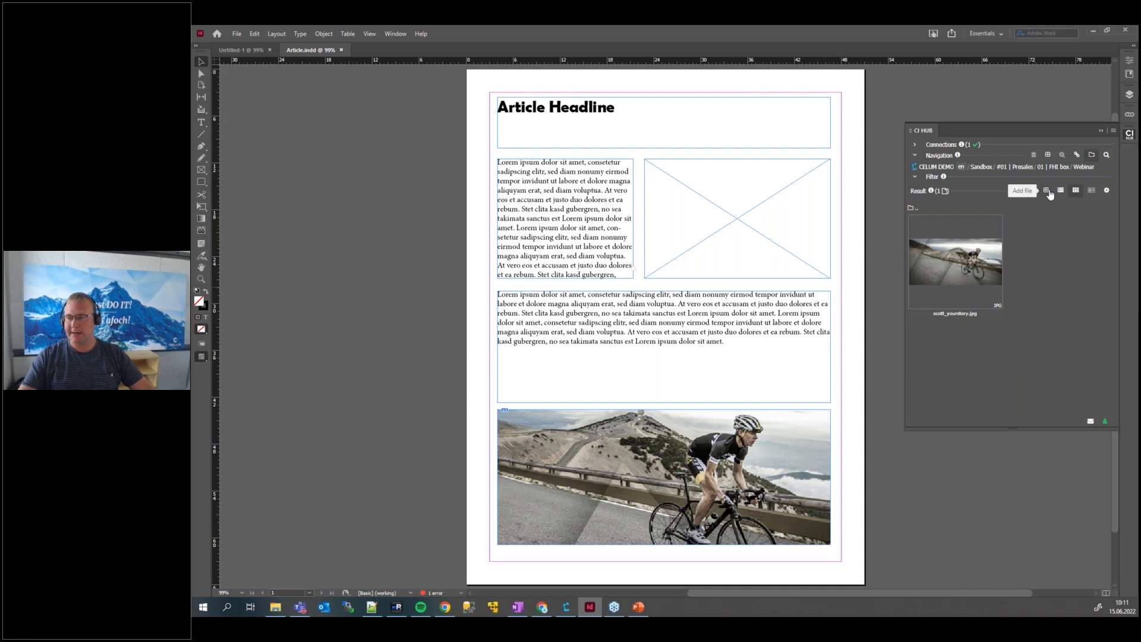
pyautogui.click(1047, 192)
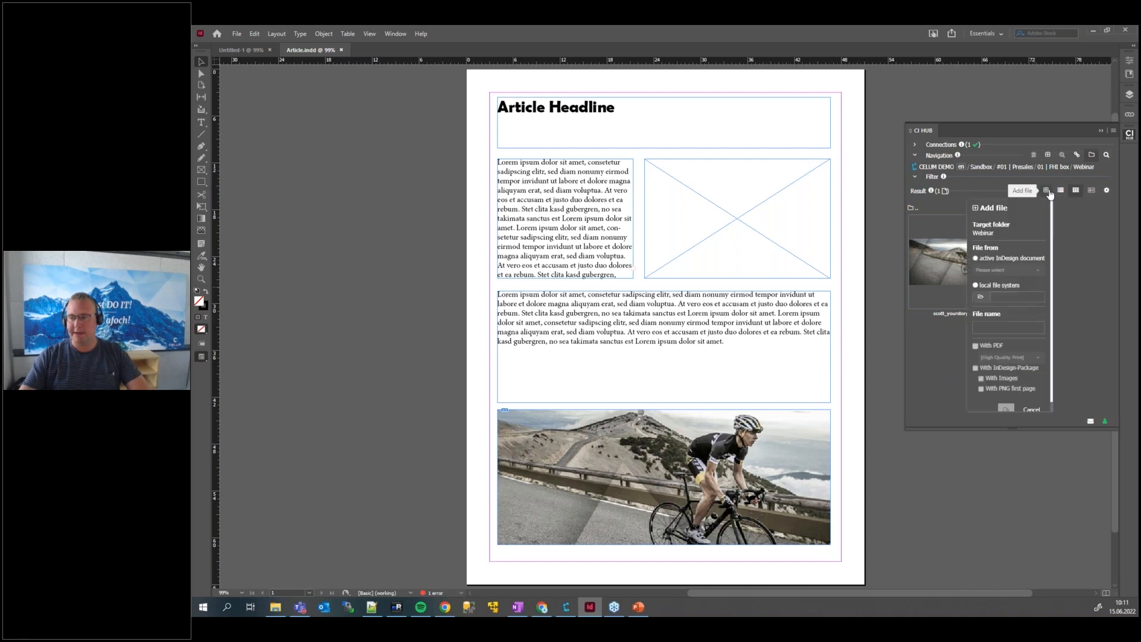
pyautogui.click(1008, 271)
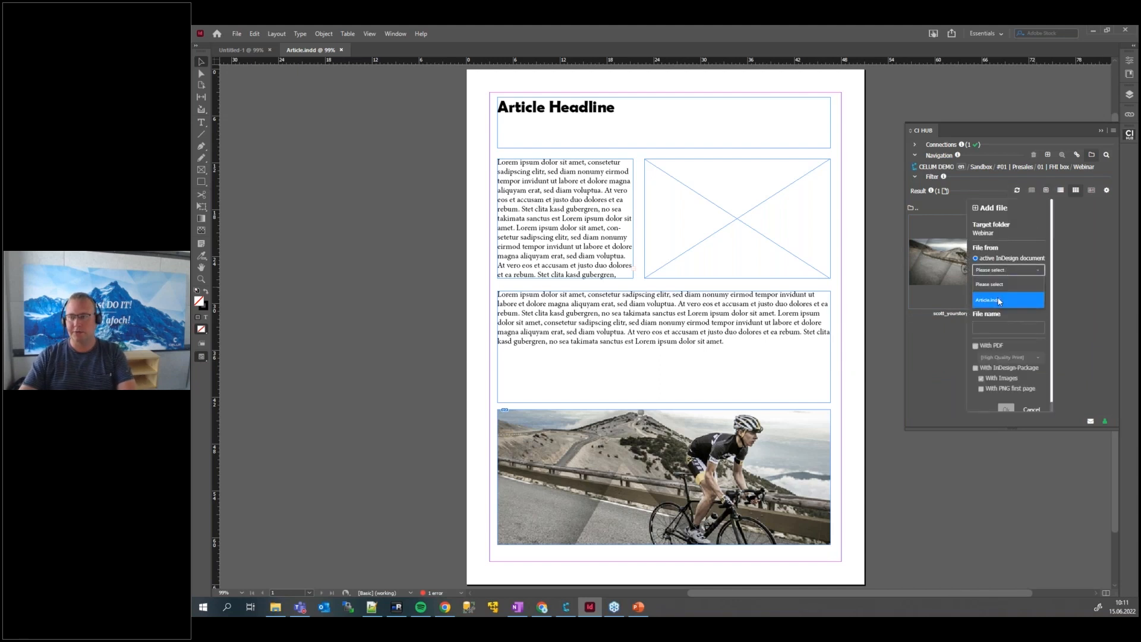
pyautogui.click(997, 297)
pyautogui.scroll(-1, 964, 321)
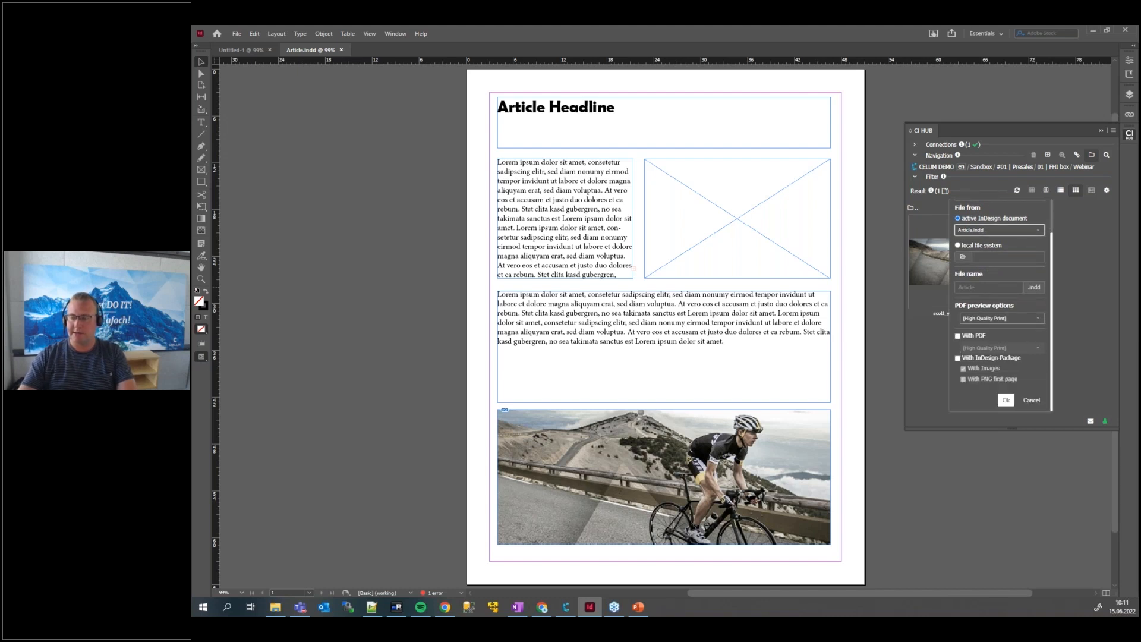
pyautogui.click(1002, 318)
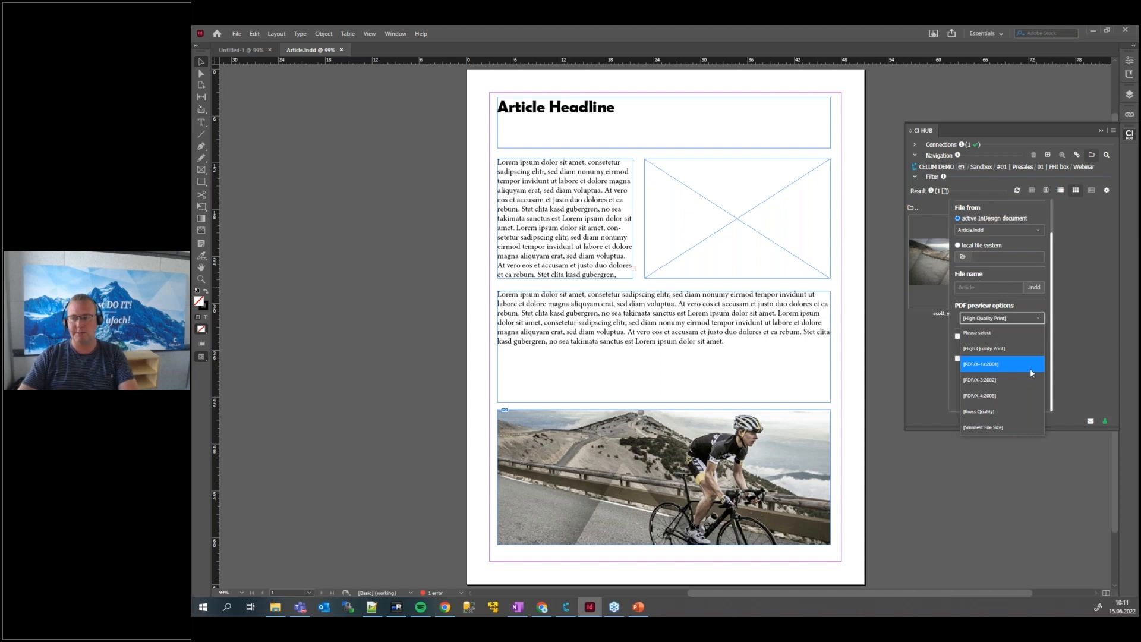
pyautogui.click(974, 348)
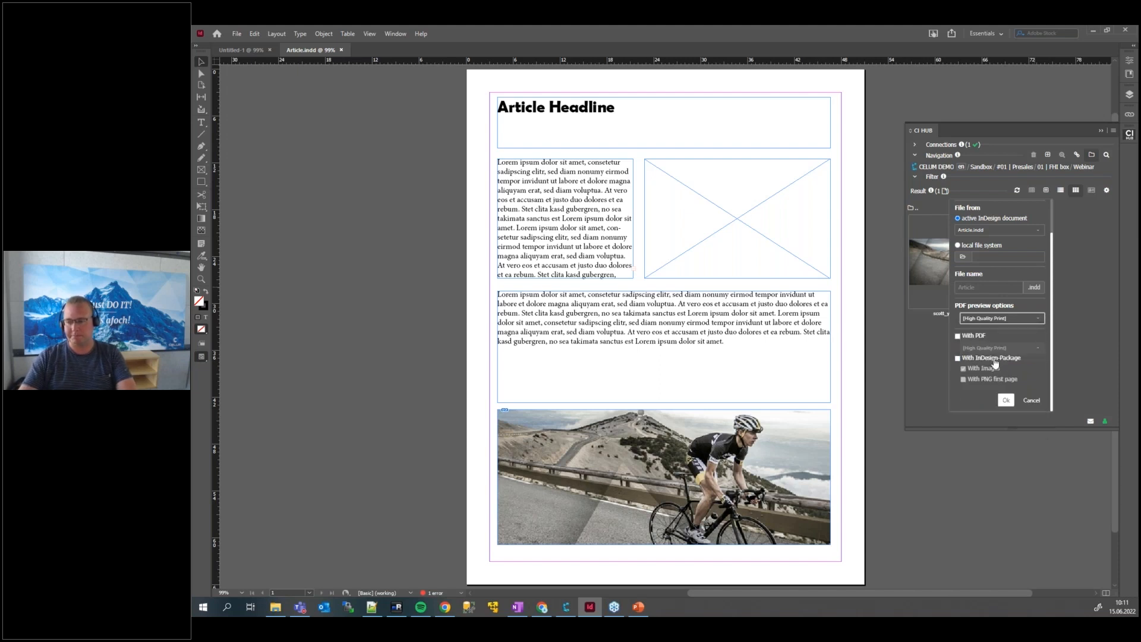
pyautogui.click(968, 337)
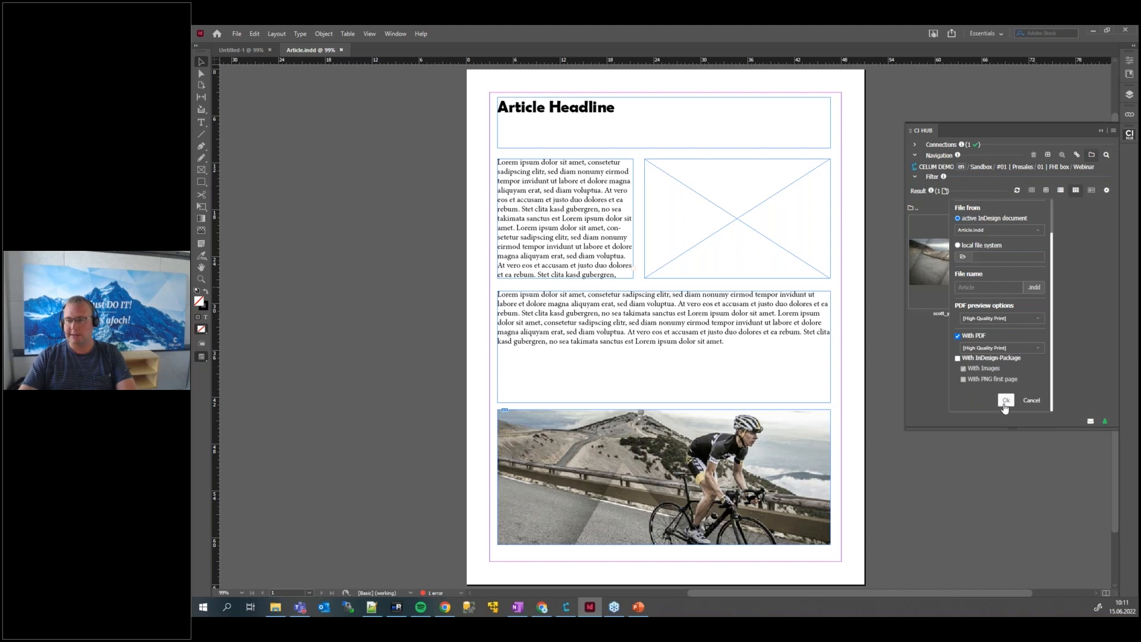
pyautogui.click(1005, 402)
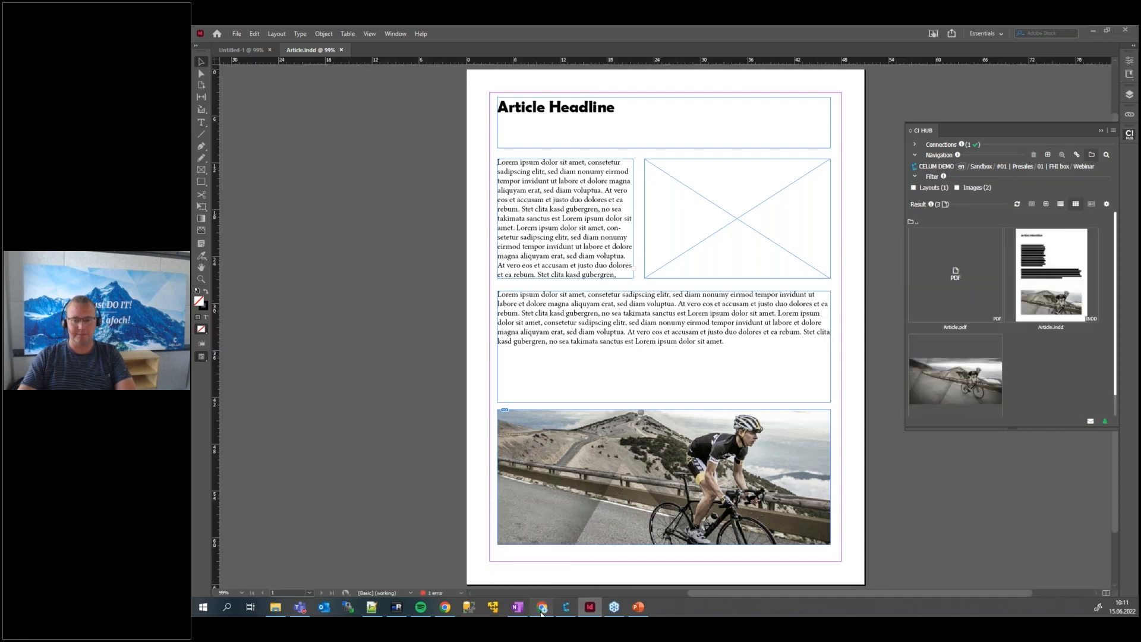
# - Switch to CELUM ContentHub in Chrome and examine the asset relations of the uploaded Article.indd and its placed image webinar.jpg
pyautogui.click(540, 612)
pyautogui.click(711, 141)
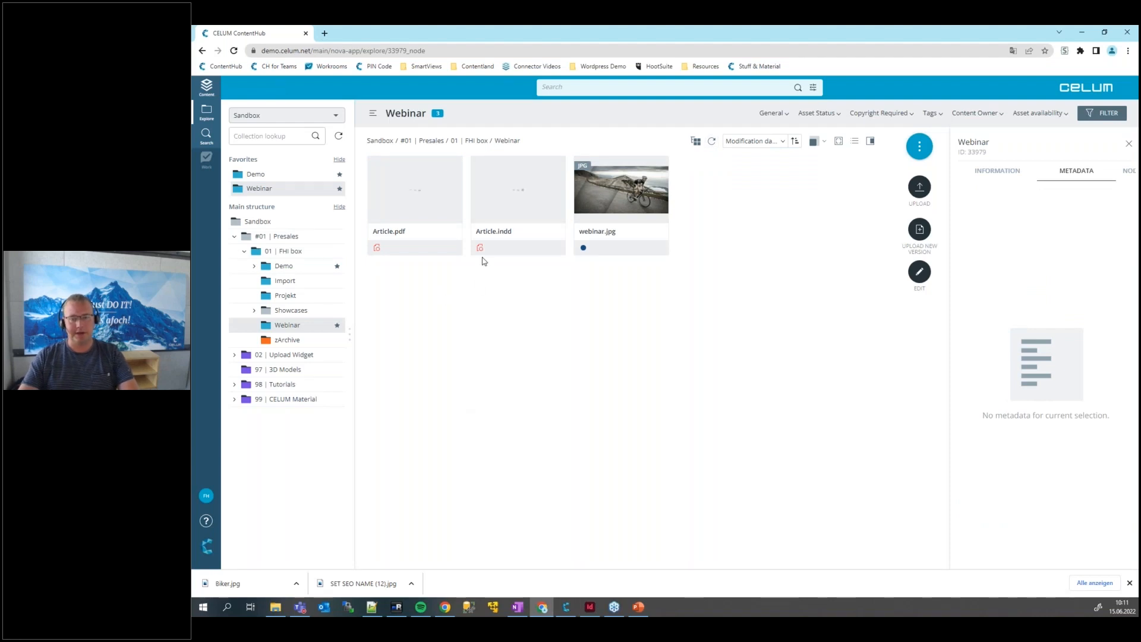
pyautogui.doubleClick(513, 198)
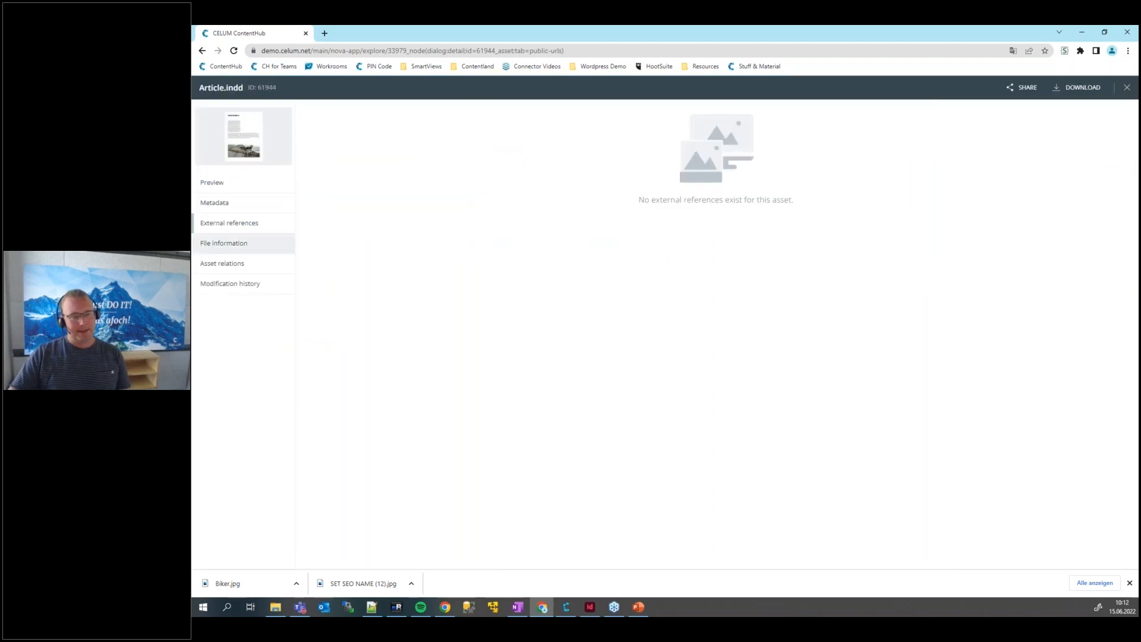
pyautogui.click(221, 263)
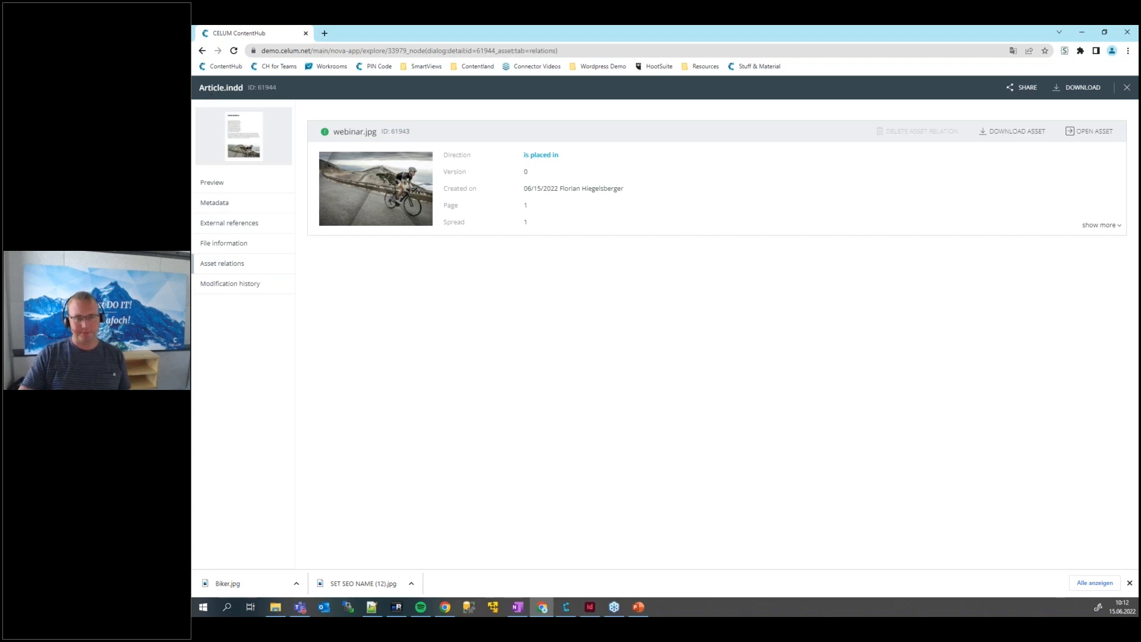
pyautogui.click(1080, 137)
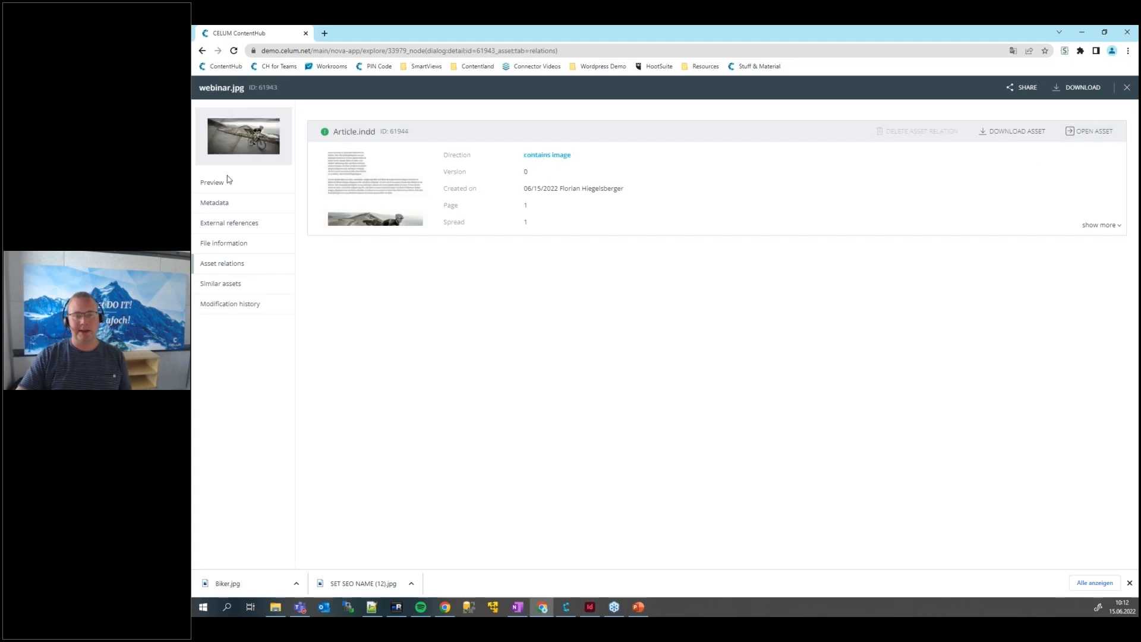
pyautogui.click(1127, 88)
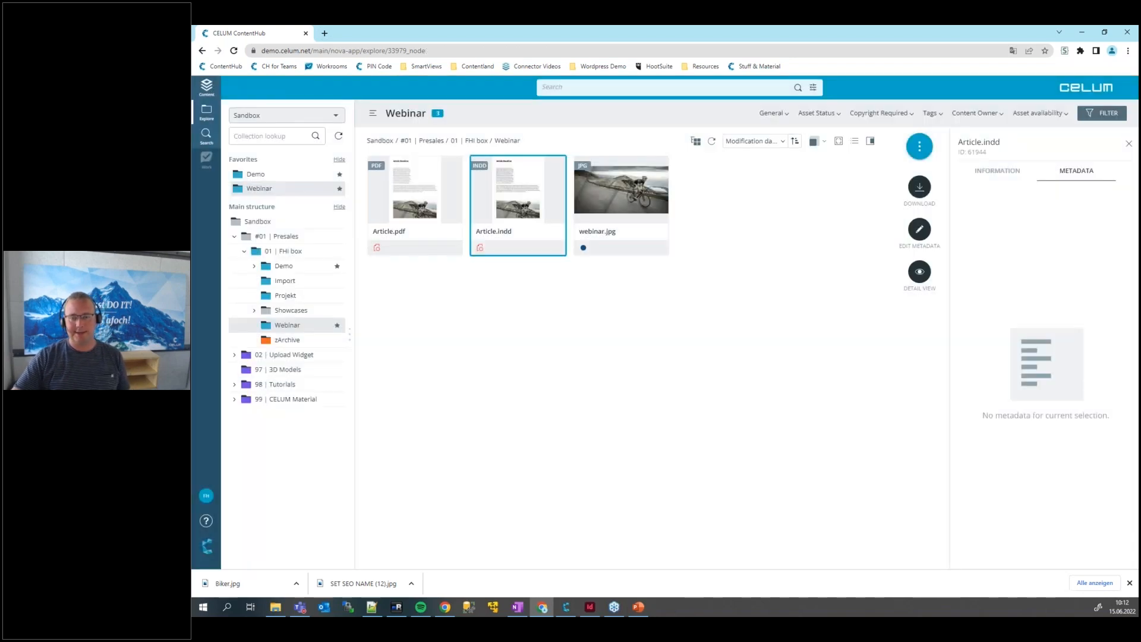
pyautogui.click(1130, 583)
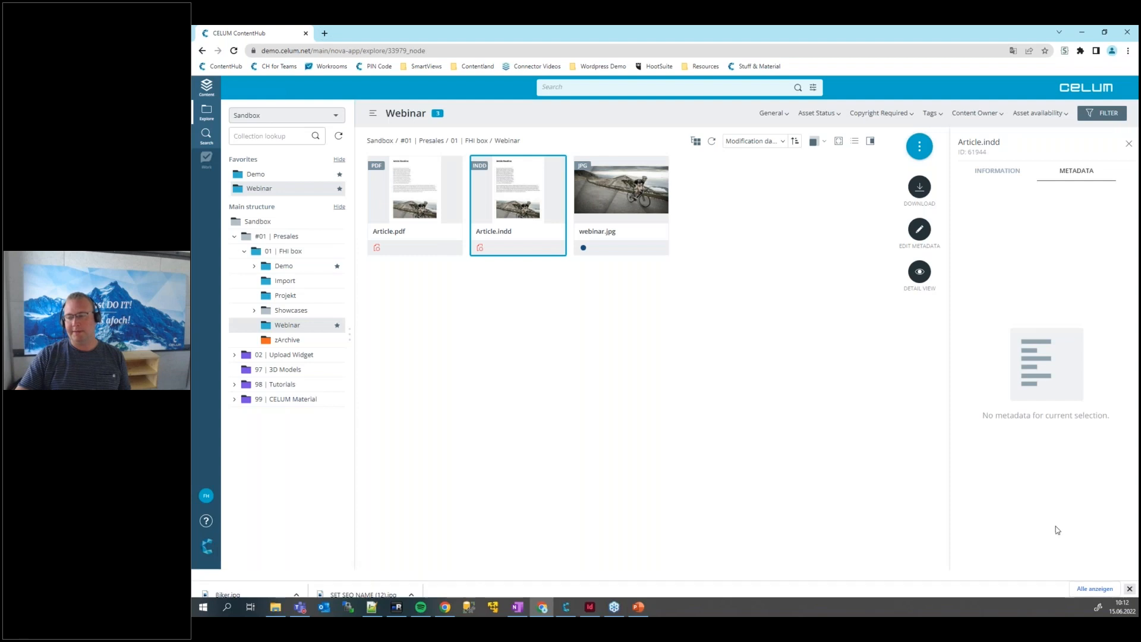
# - Upload Scale-Action-Image-2017-BIKE-SCOTT-Sports_9-1200x800.jpg as a new version of webinar.jpg and return to the Webinar folder
pyautogui.doubleClick(613, 190)
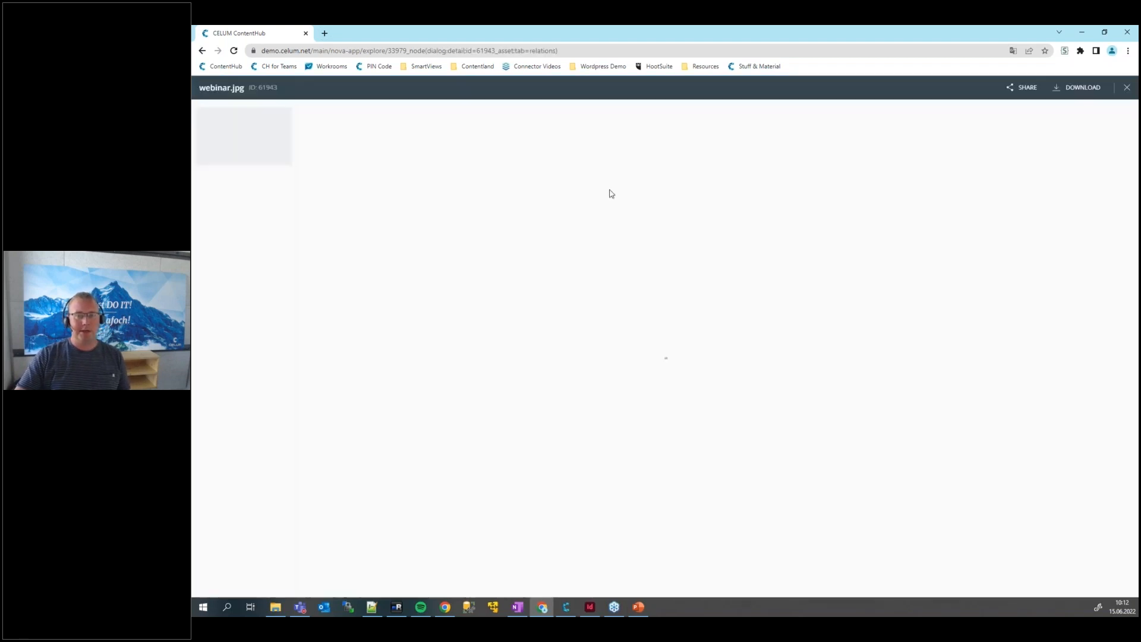
pyautogui.click(241, 183)
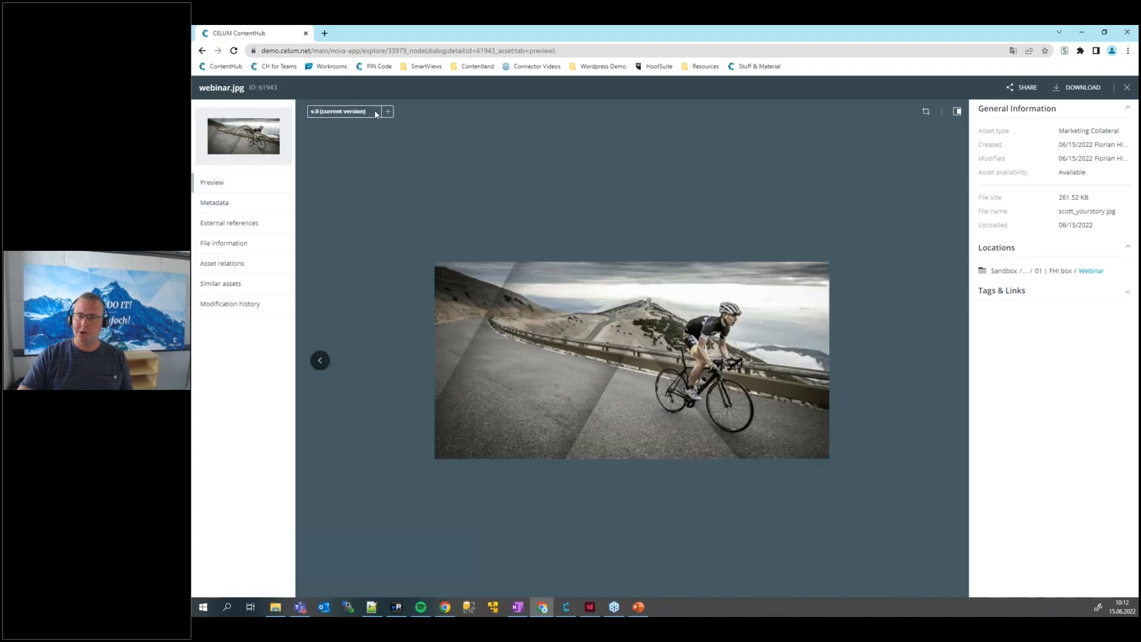
pyautogui.click(387, 112)
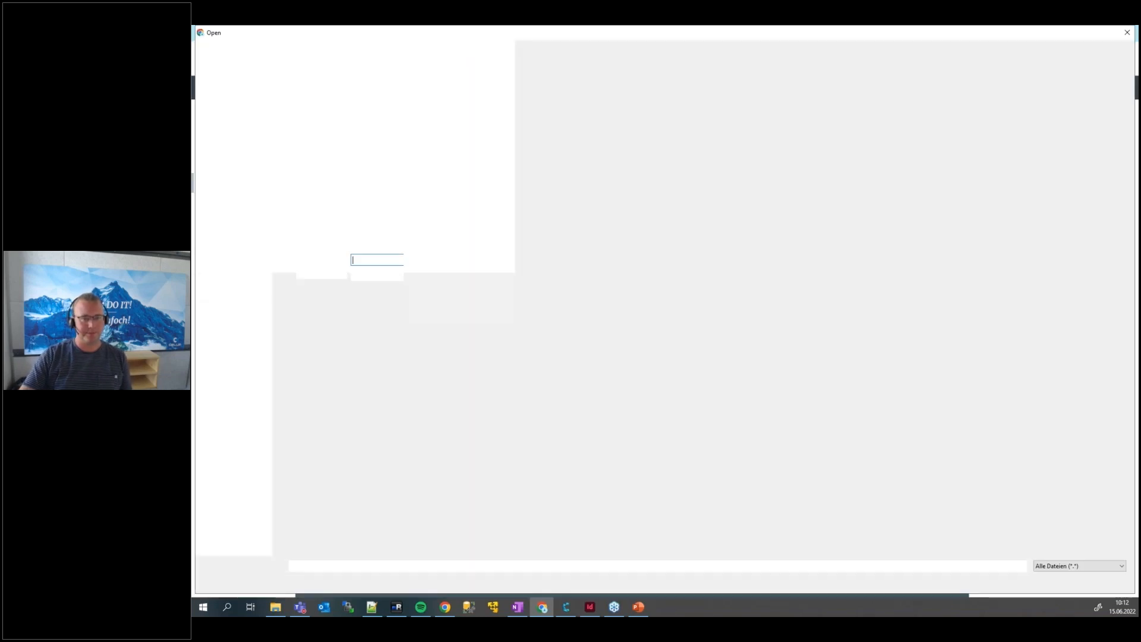
pyautogui.click(617, 122)
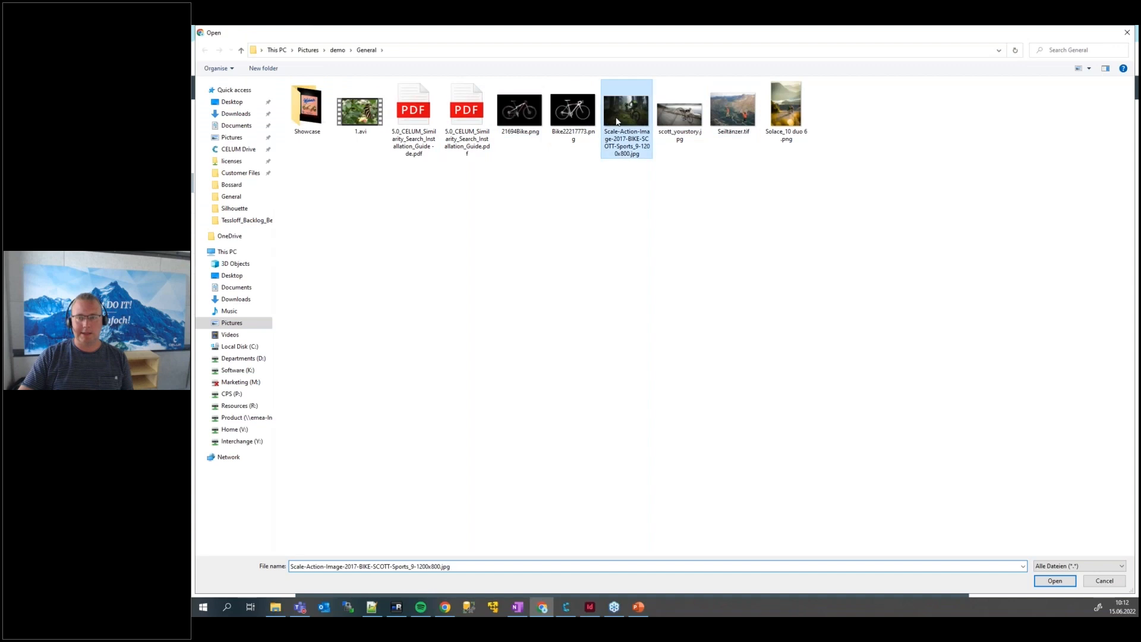
pyautogui.doubleClick(617, 121)
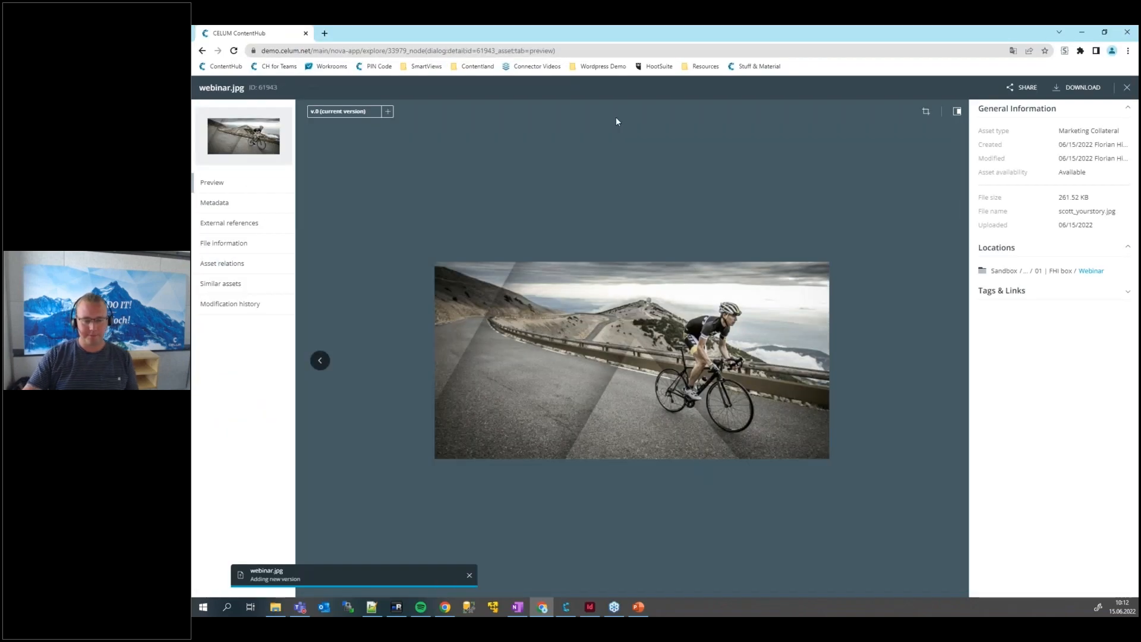
pyautogui.click(1126, 88)
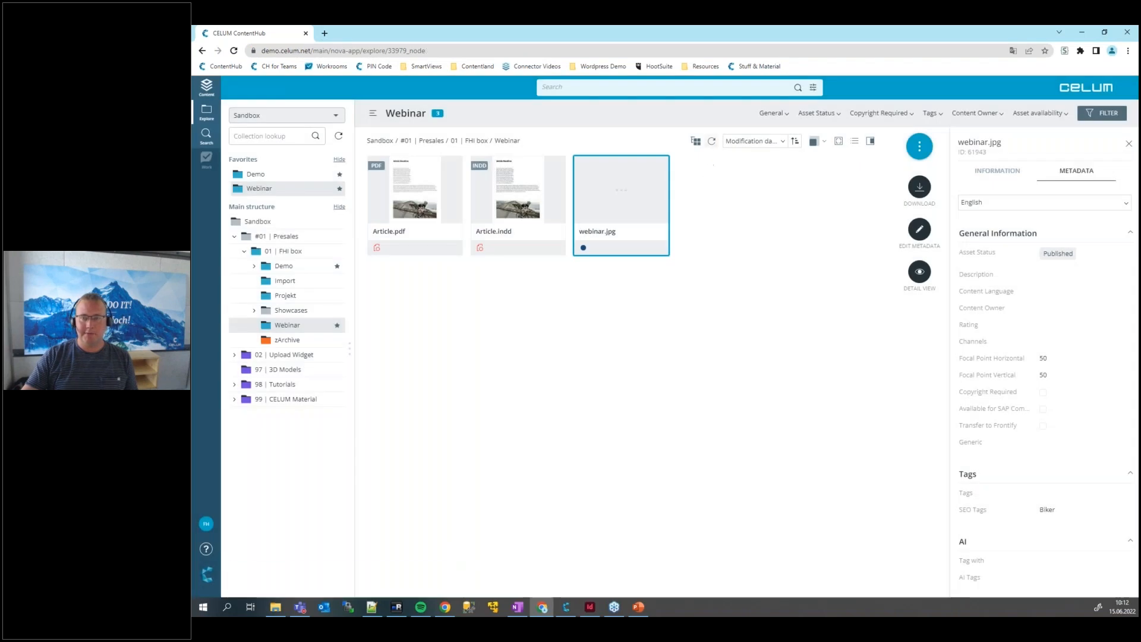
# - Switch to InDesign and relink the outdated scott_yourstory.jpg to its new Scale-Action-Image version, using the Original conversion
pyautogui.click(587, 612)
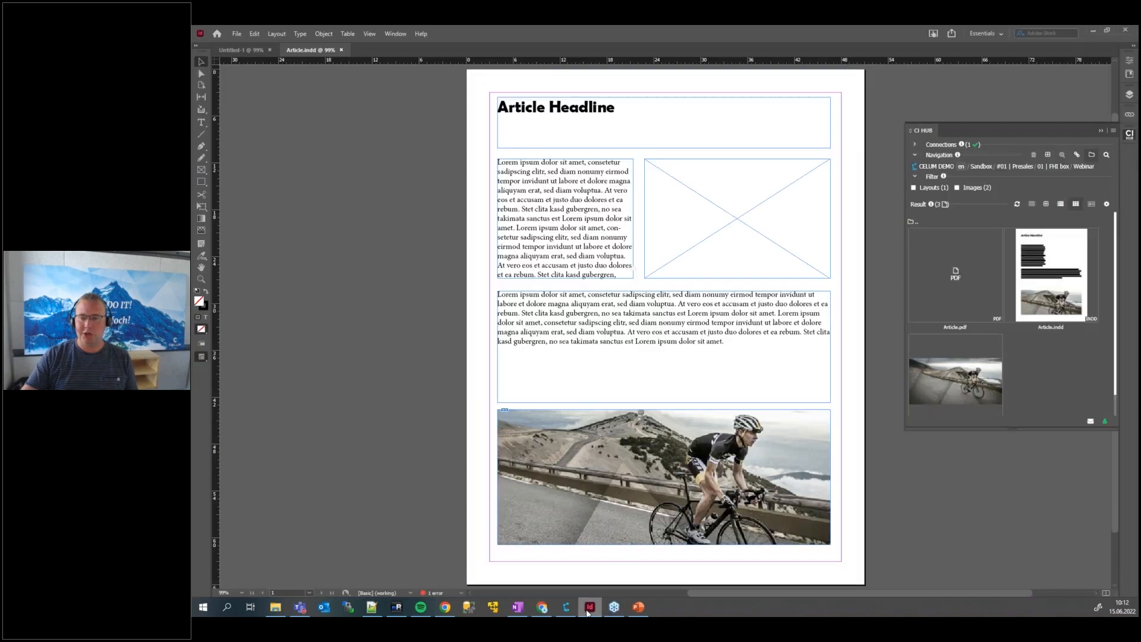
pyautogui.click(1077, 155)
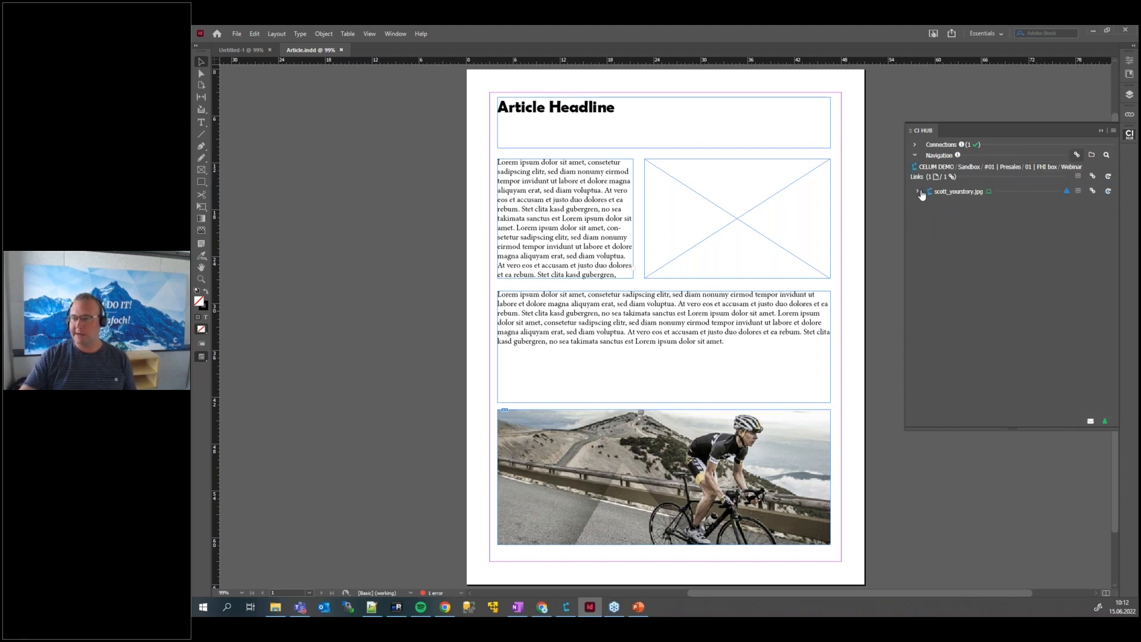
pyautogui.click(918, 192)
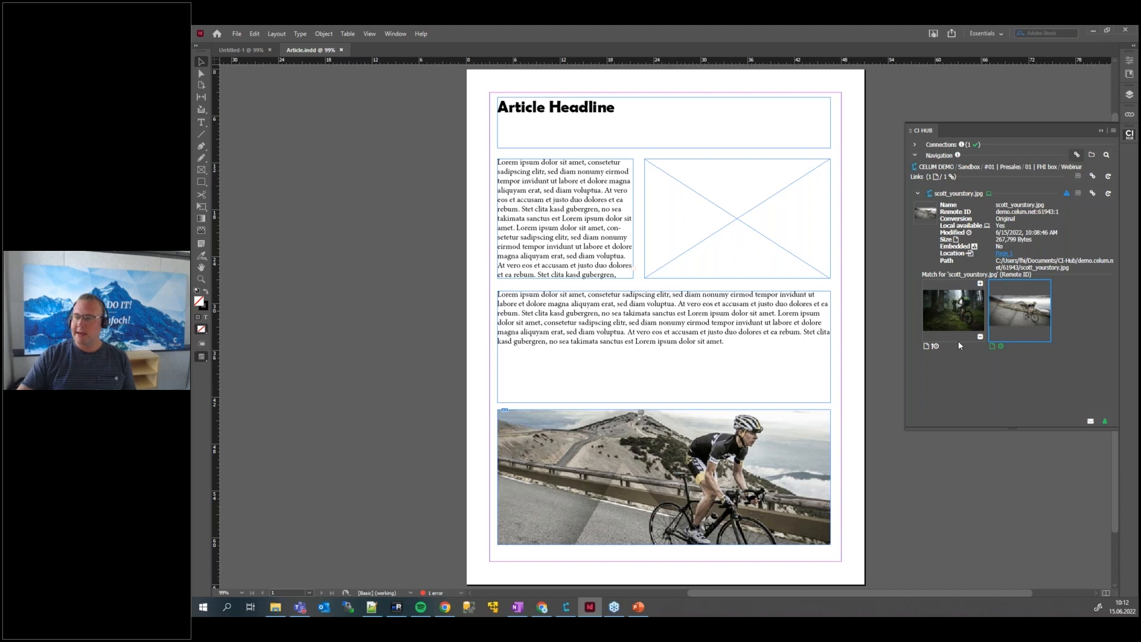
pyautogui.click(953, 315)
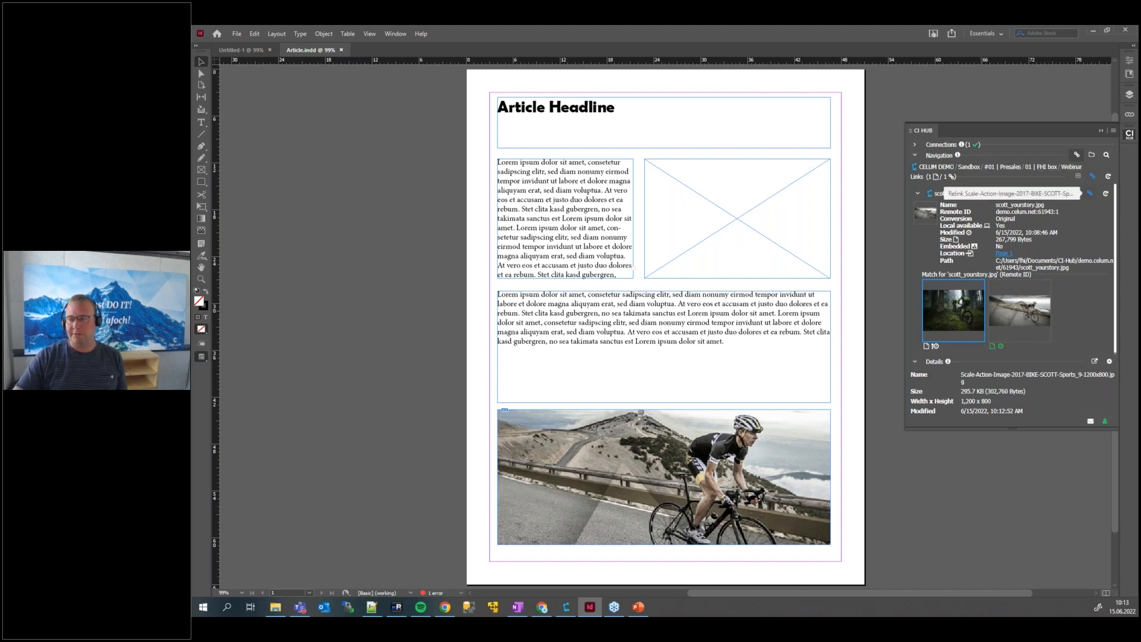
pyautogui.click(1090, 193)
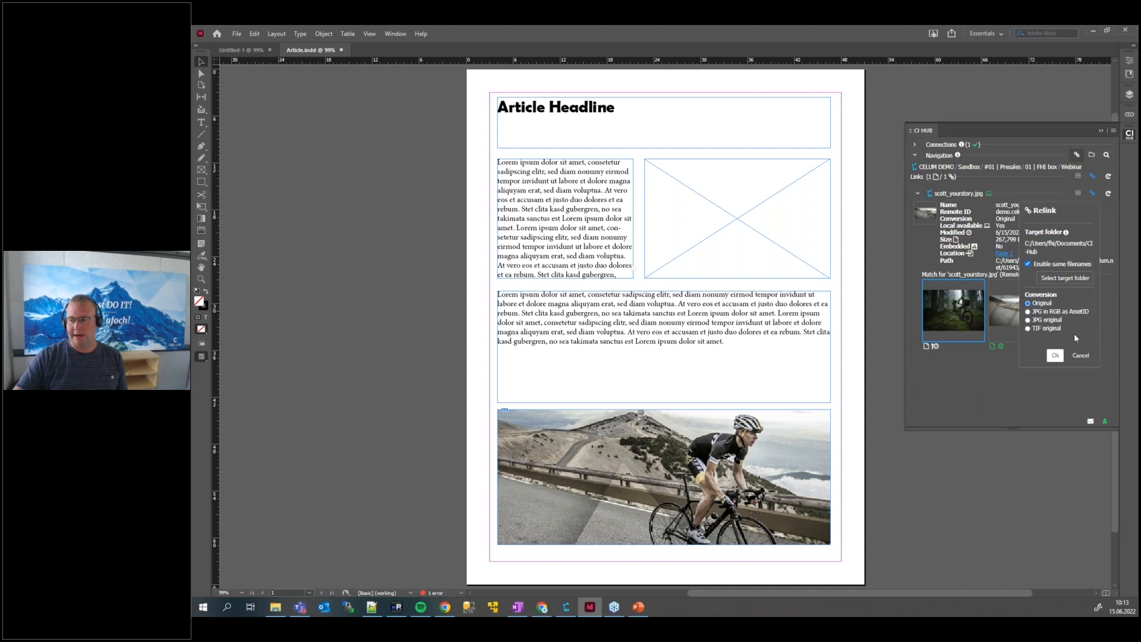
pyautogui.click(1055, 355)
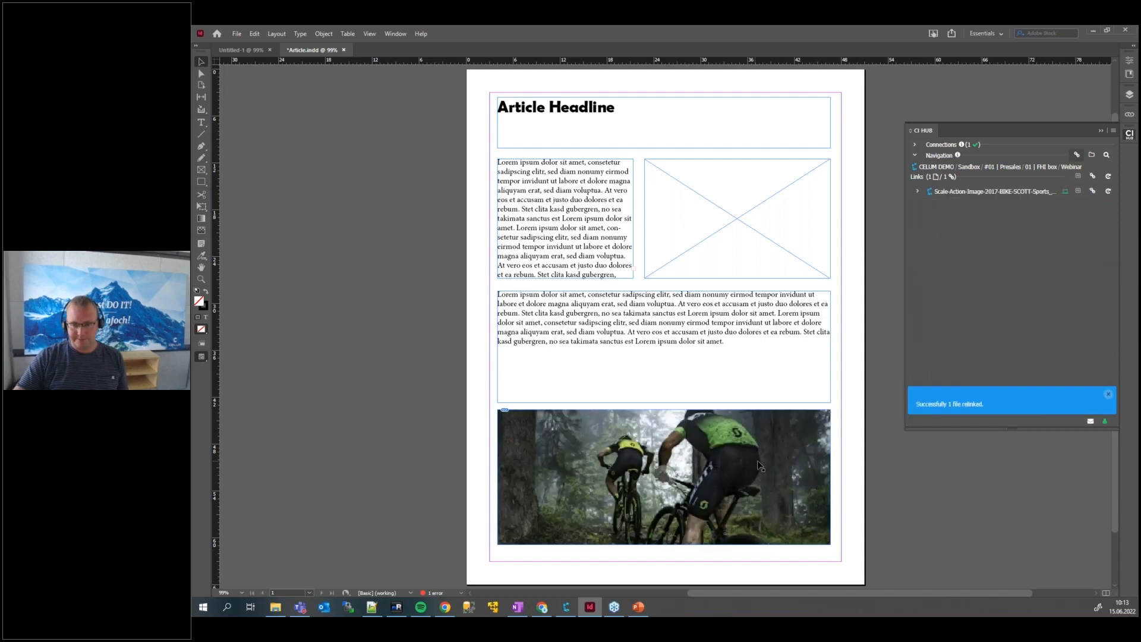
pyautogui.click(1109, 394)
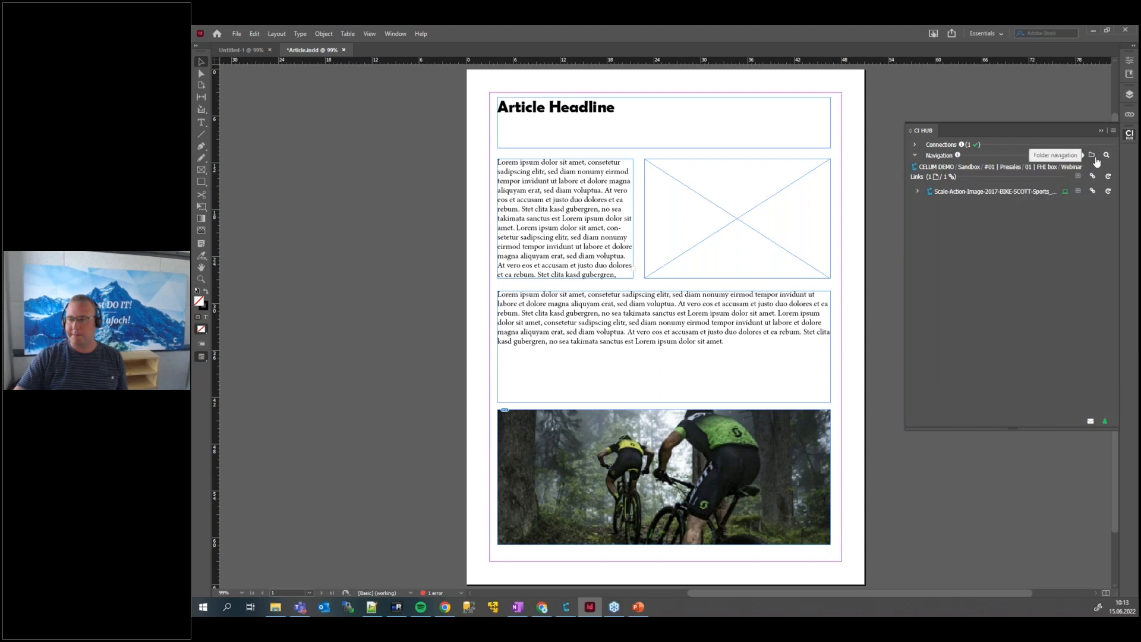
# - Save the relinked document and update Article.indd in the Webinar folder from it, including a PDF in High Quality Print
pyautogui.click(1092, 155)
pyautogui.hotkey('ctrl', 's')
pyautogui.click(1062, 290)
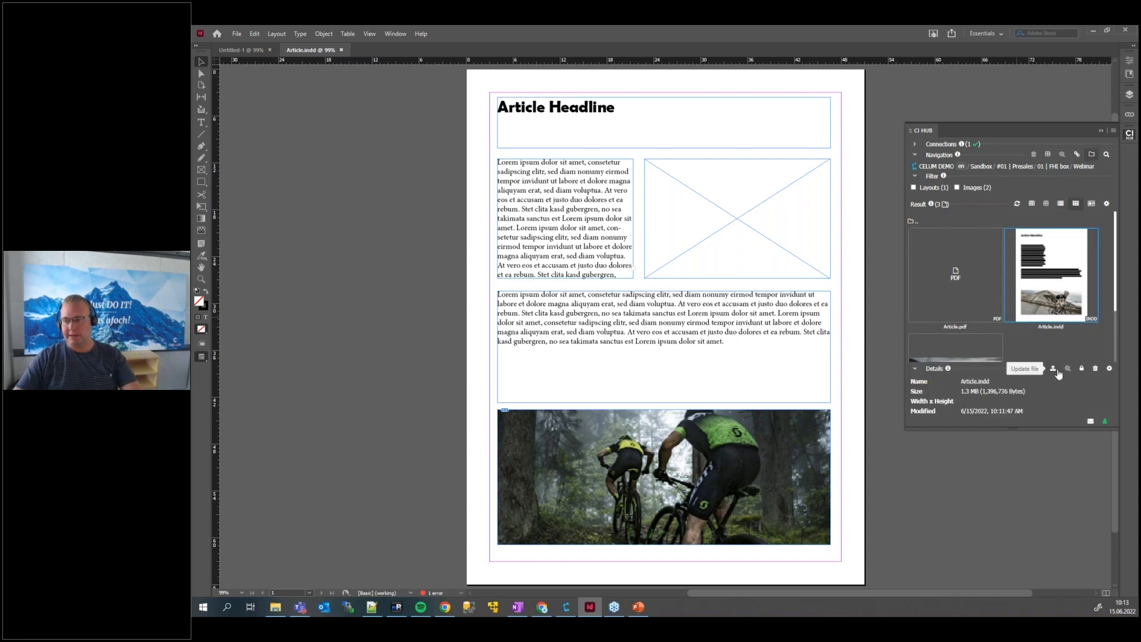
pyautogui.click(1052, 369)
pyautogui.click(1024, 226)
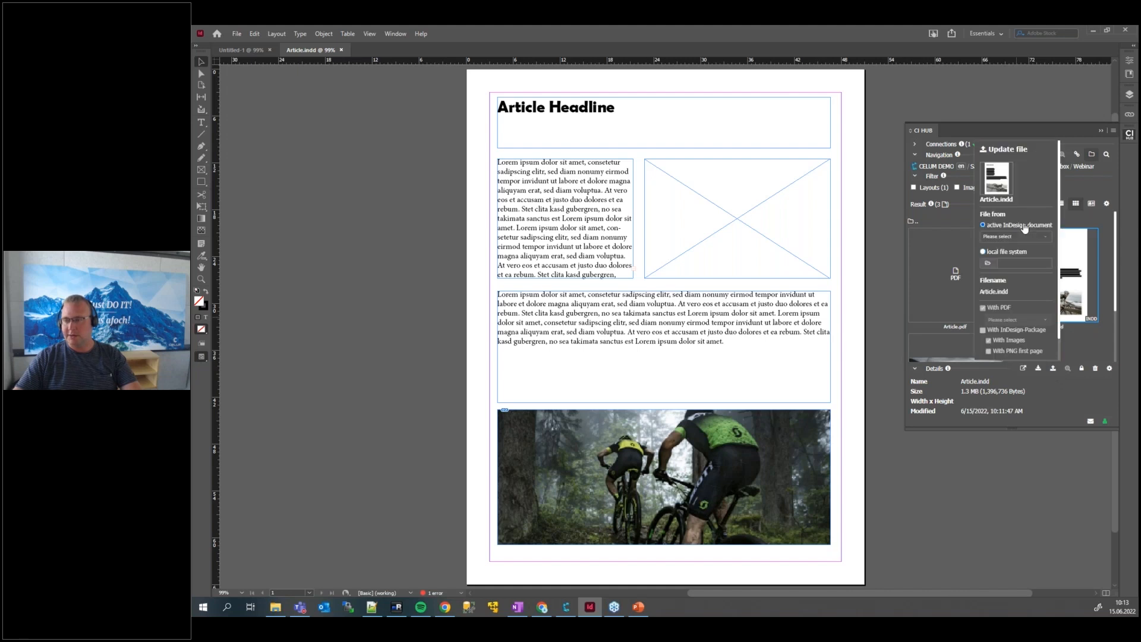
pyautogui.click(1019, 238)
pyautogui.click(1018, 250)
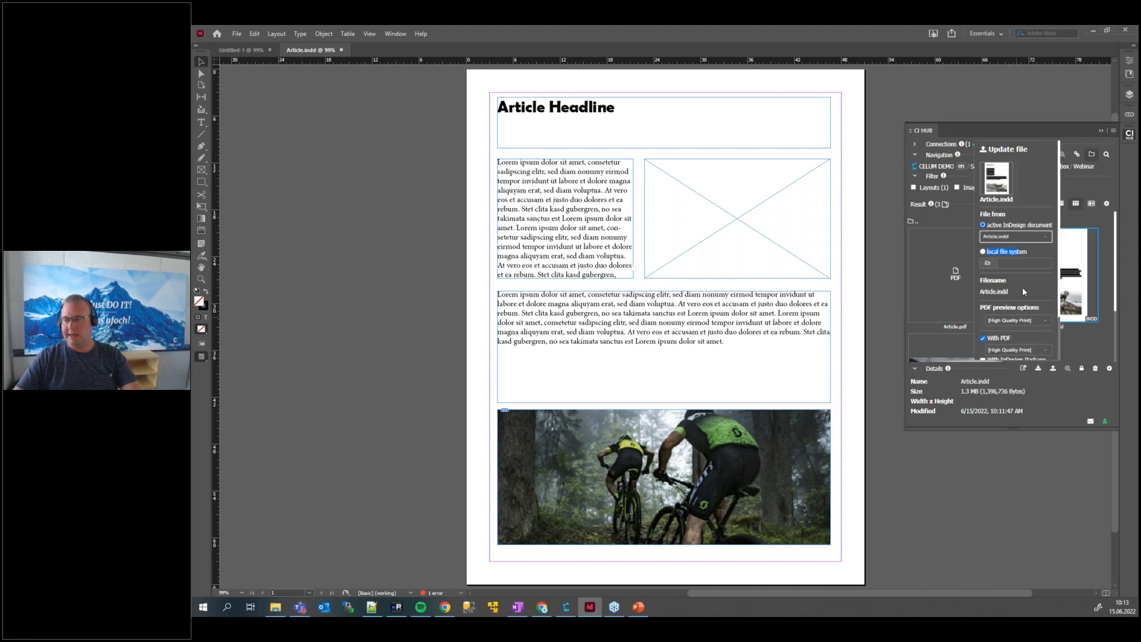
pyautogui.scroll(-2, 1023, 291)
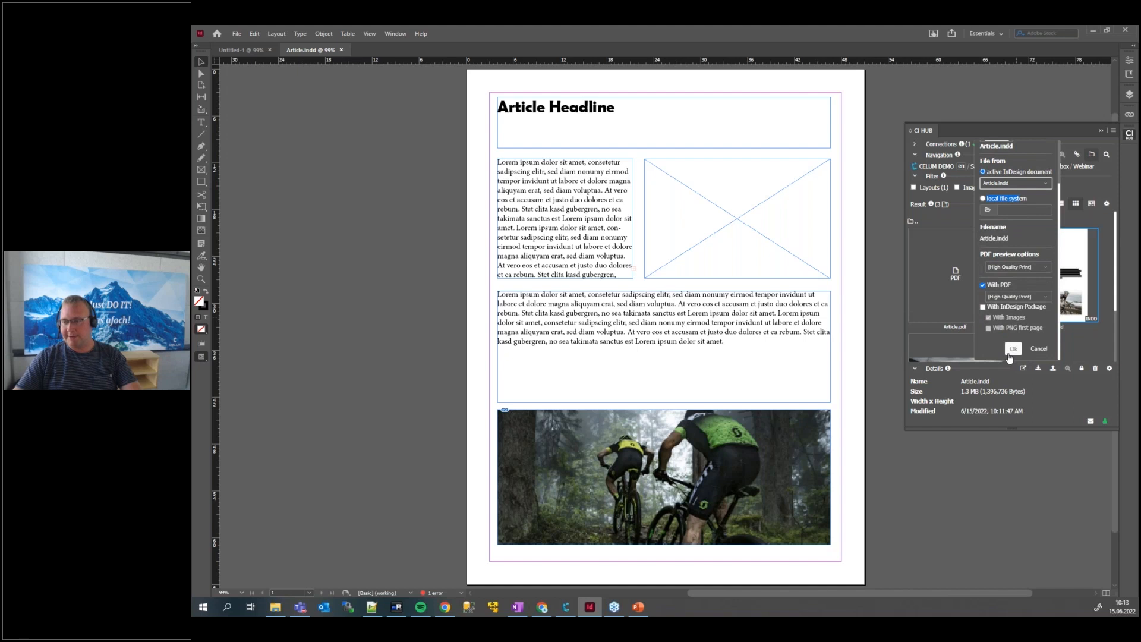
pyautogui.click(1013, 349)
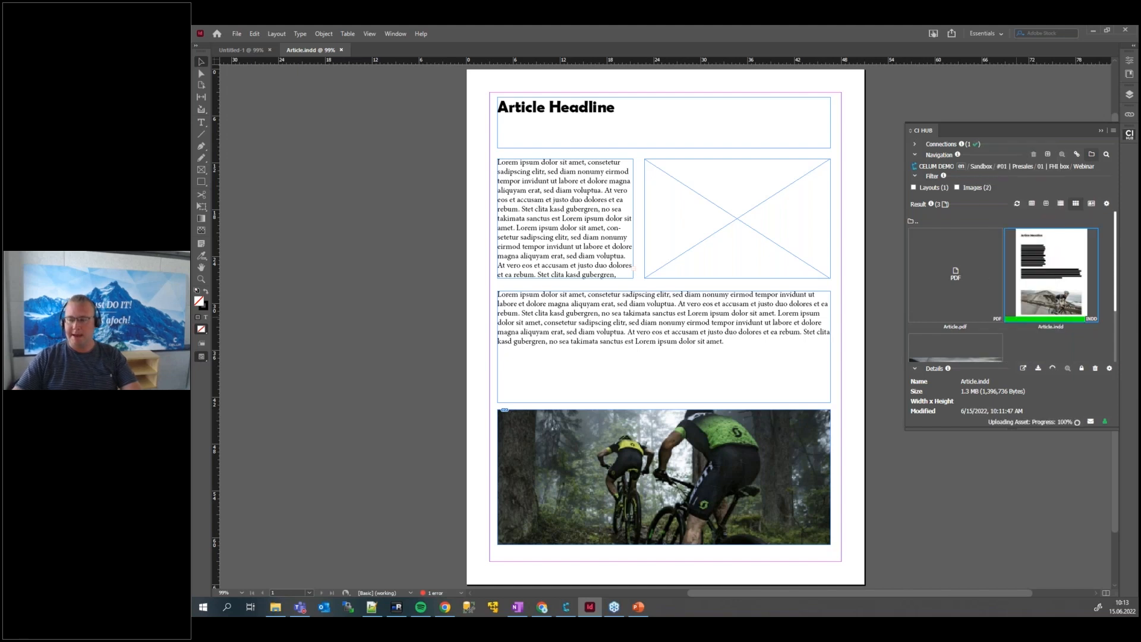
# - Switch to CELUM ContentHub in Chrome, check the updated Article.indd in the Webinar folder, and hide the details pane
pyautogui.moveTo(552, 608)
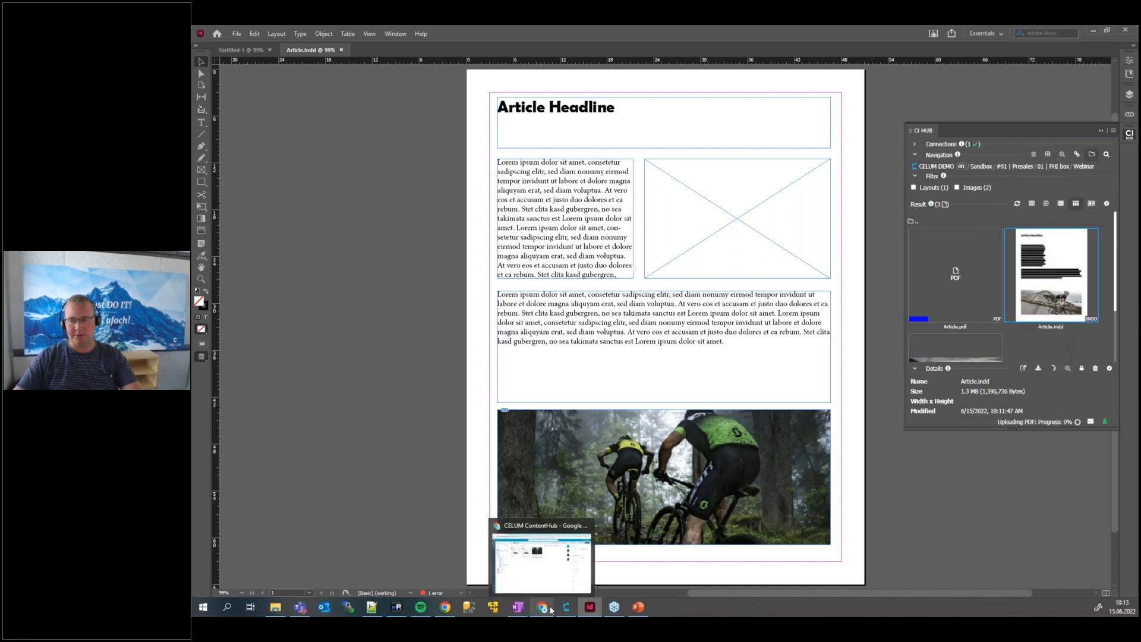
pyautogui.click(542, 608)
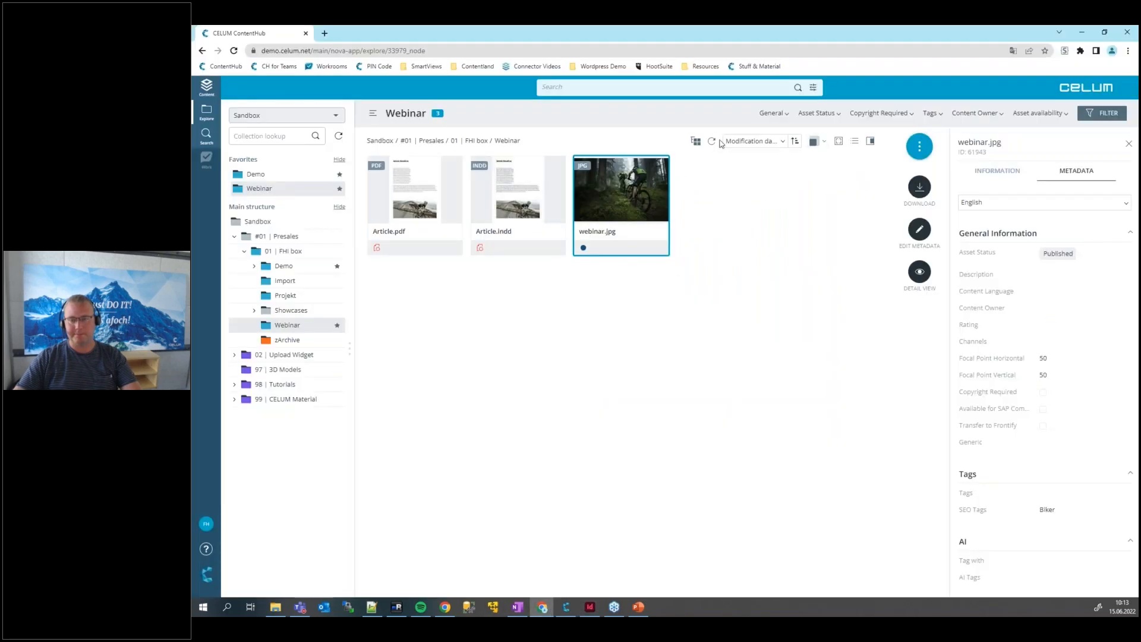
pyautogui.doubleClick(522, 198)
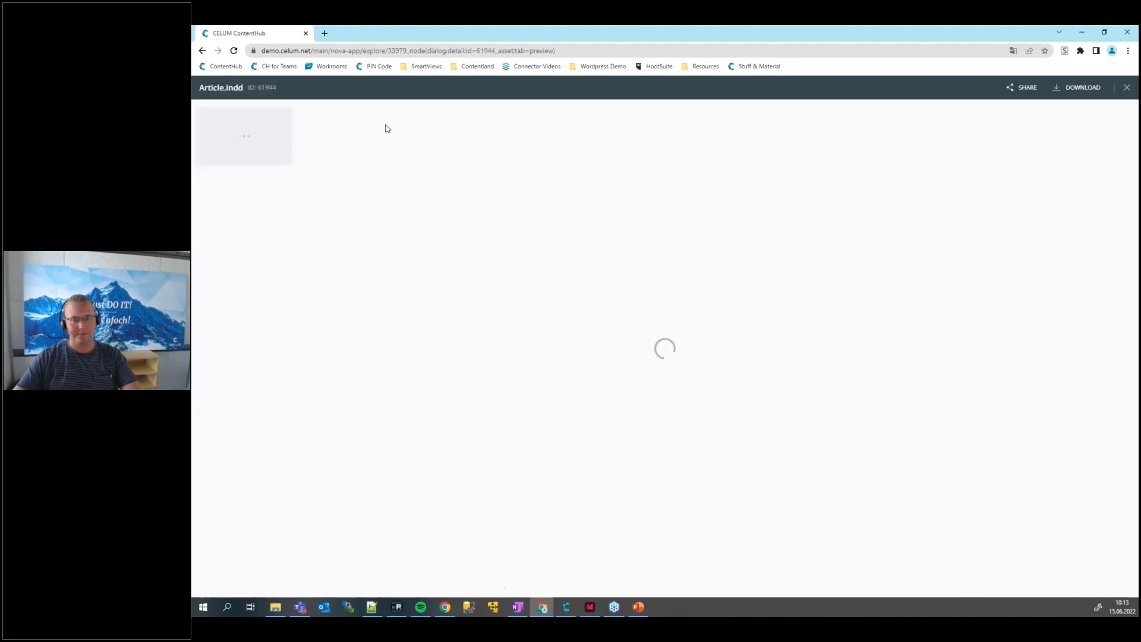
pyautogui.click(1126, 87)
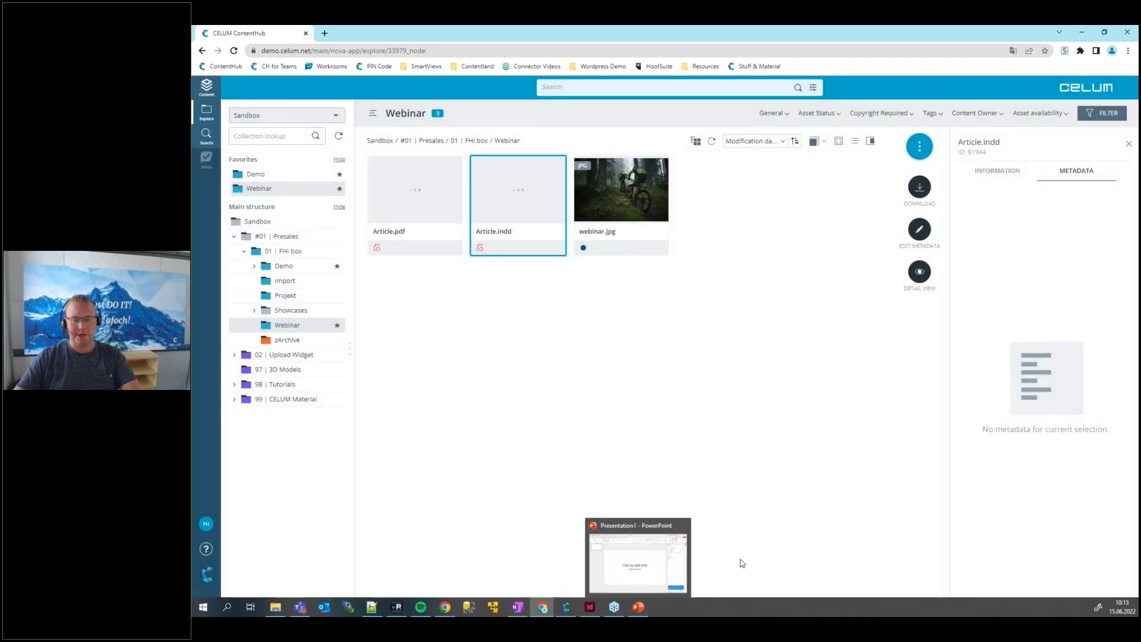
pyautogui.click(747, 530)
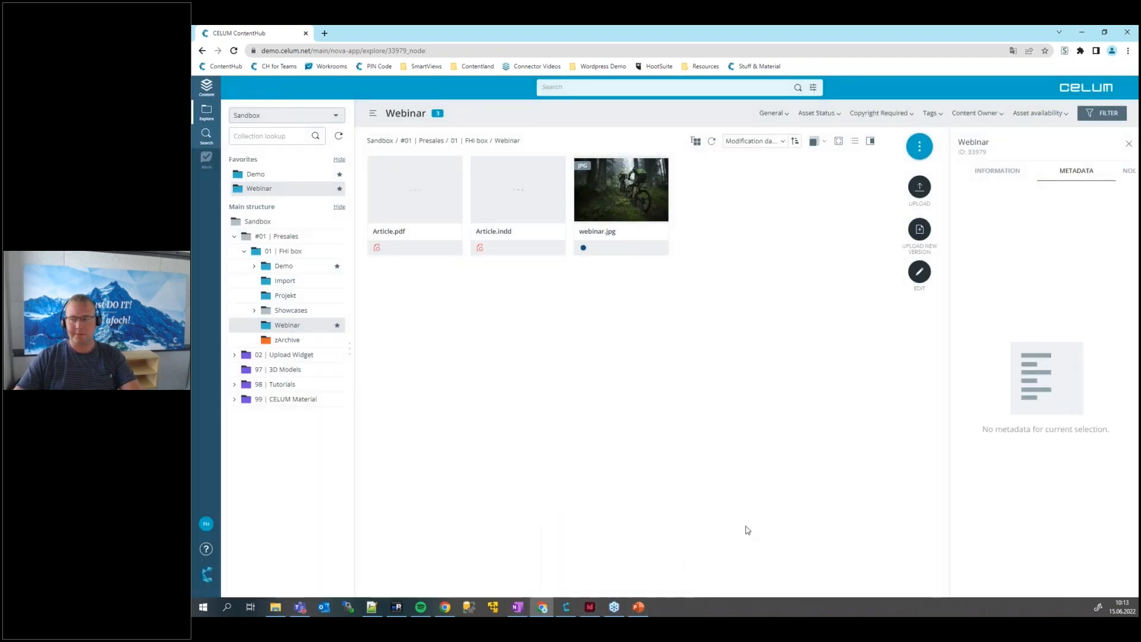
pyautogui.click(1129, 144)
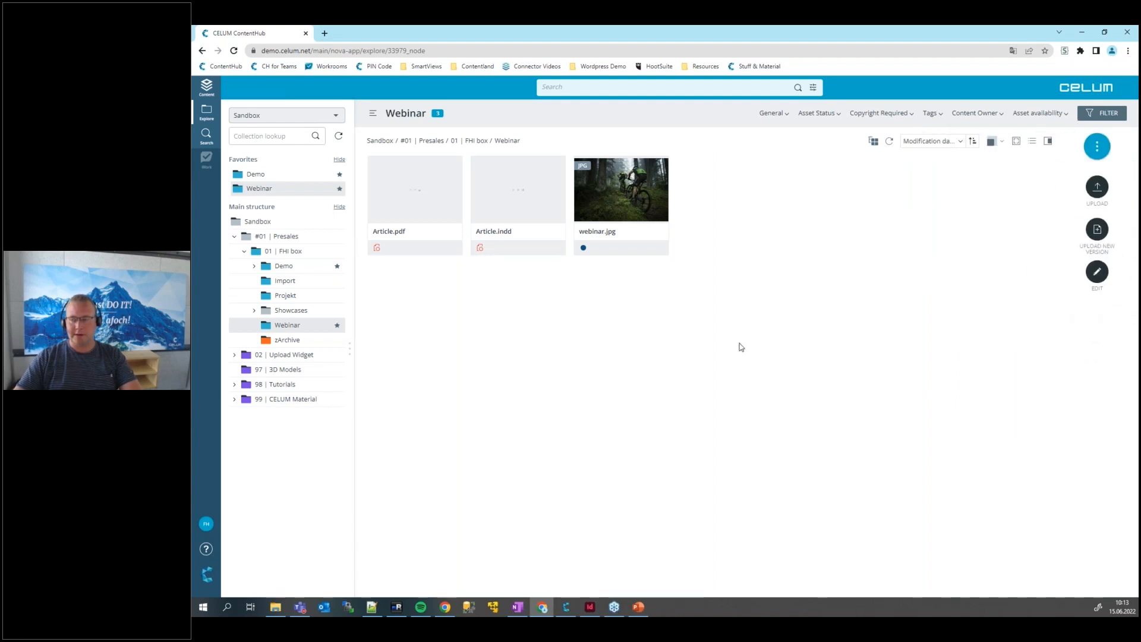
pyautogui.click(636, 608)
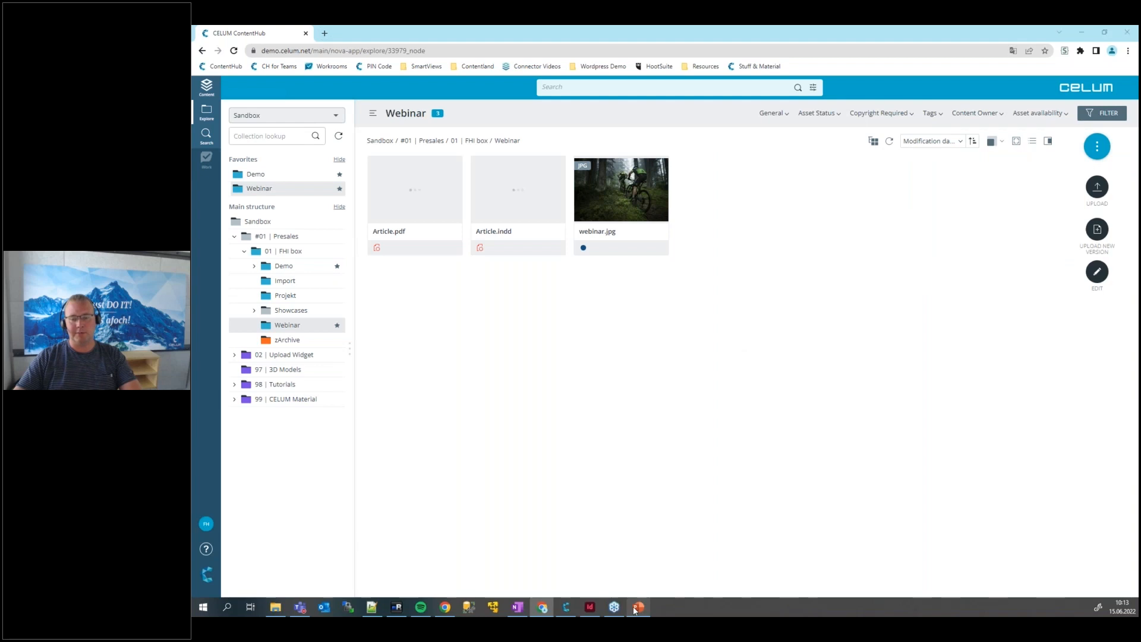
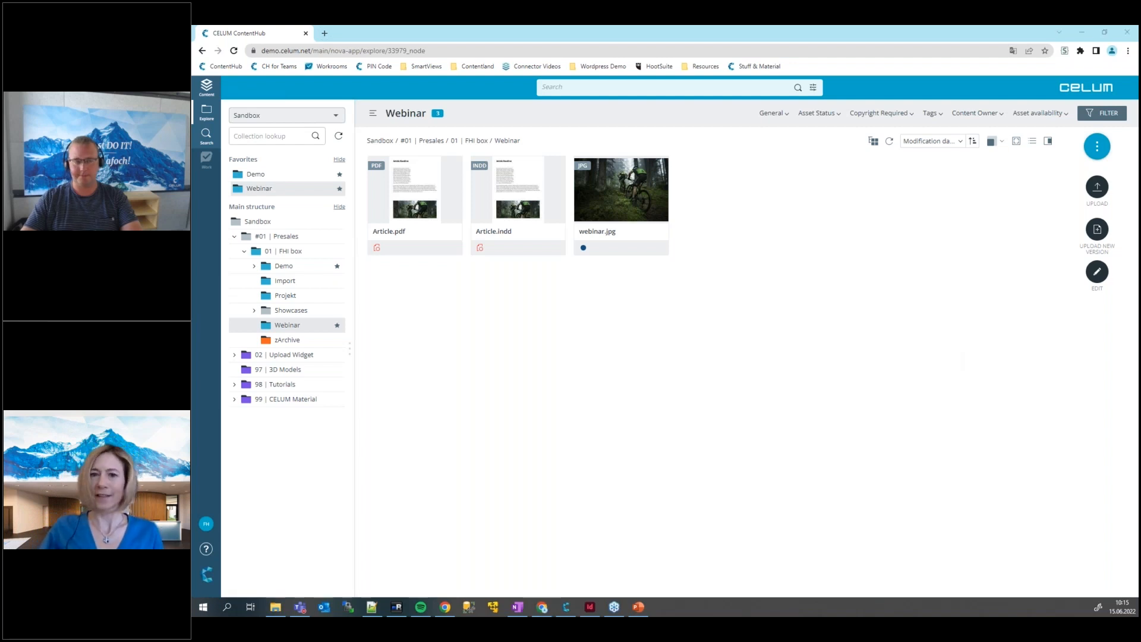
# - Switch to the Showcase structure and view the external references of Addict competition.jpg in the Focal Point Setter collection
pyautogui.moveTo(300, 607)
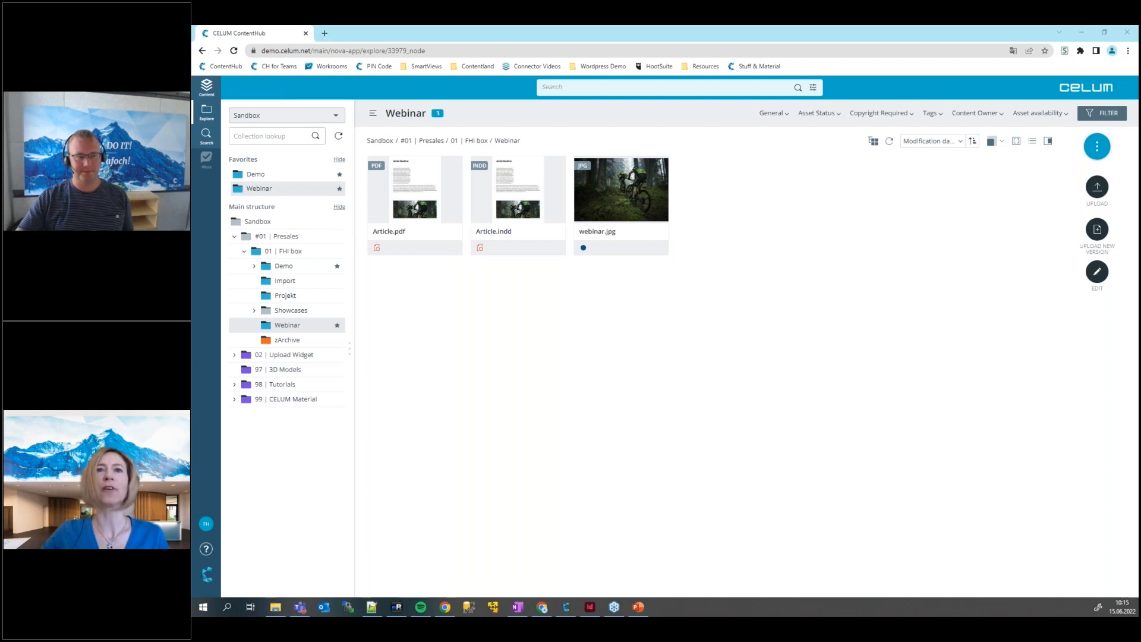
pyautogui.click(574, 370)
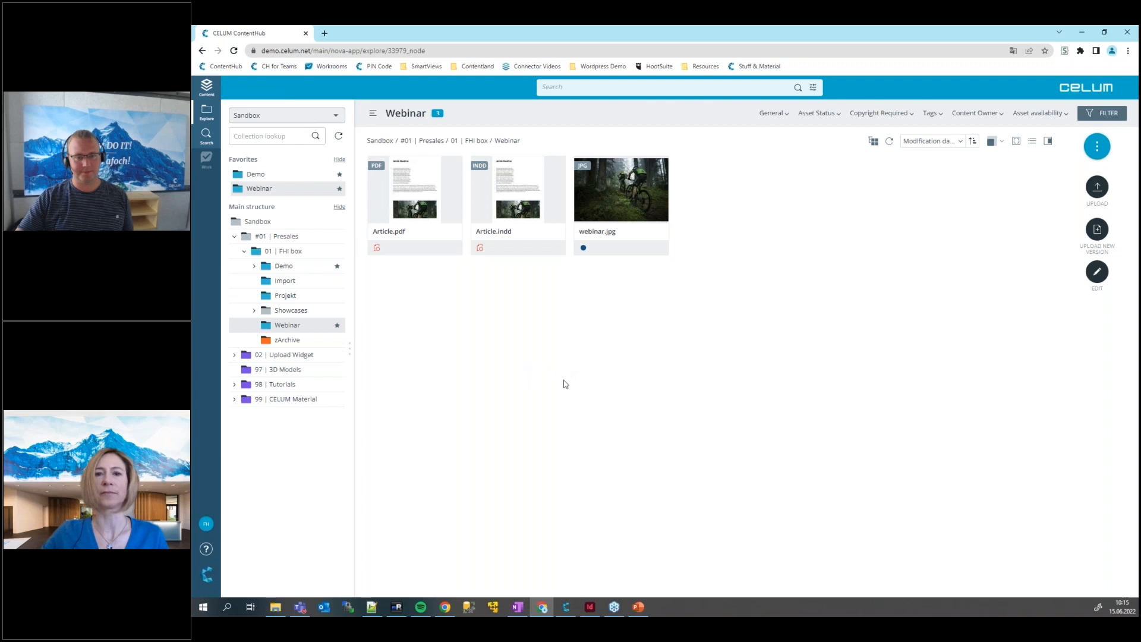
pyautogui.click(291, 116)
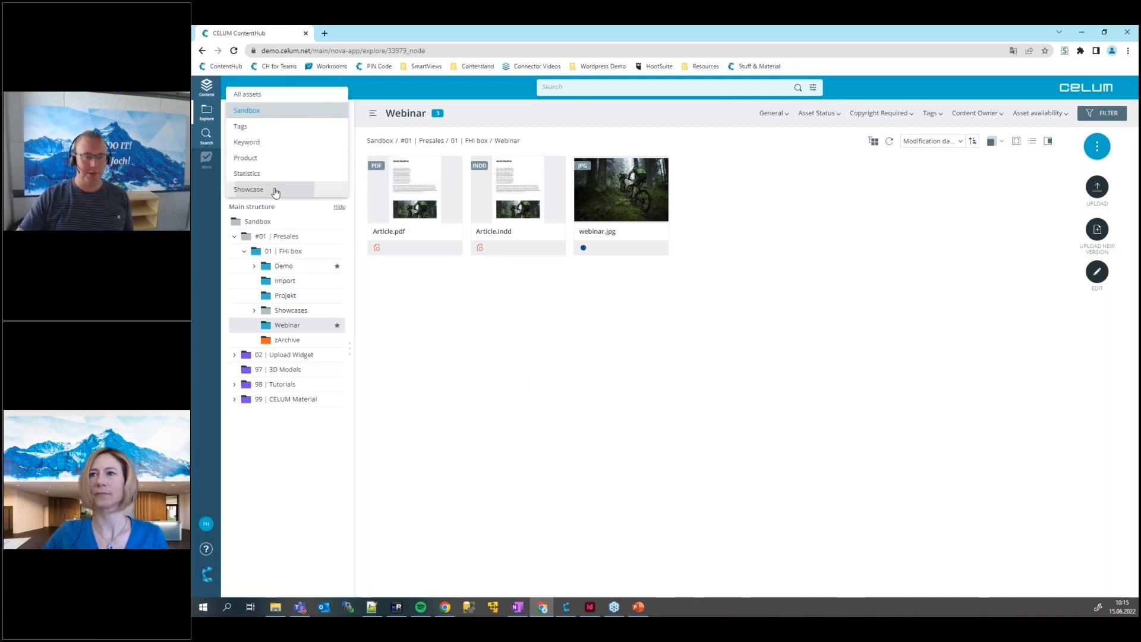
pyautogui.click(275, 192)
pyautogui.click(487, 193)
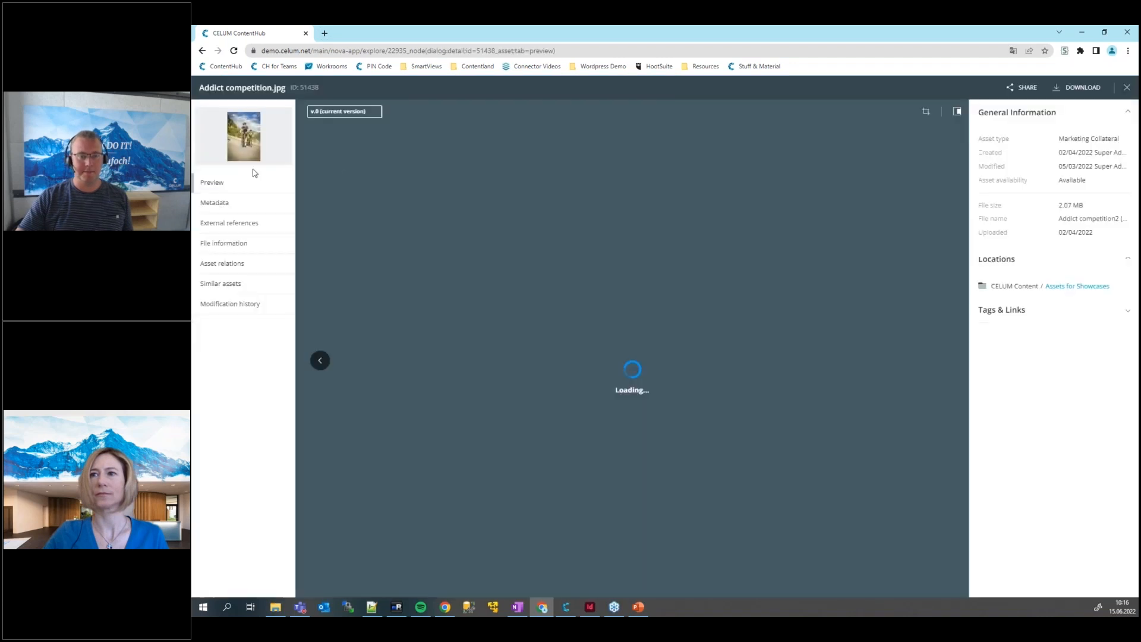
pyautogui.click(221, 223)
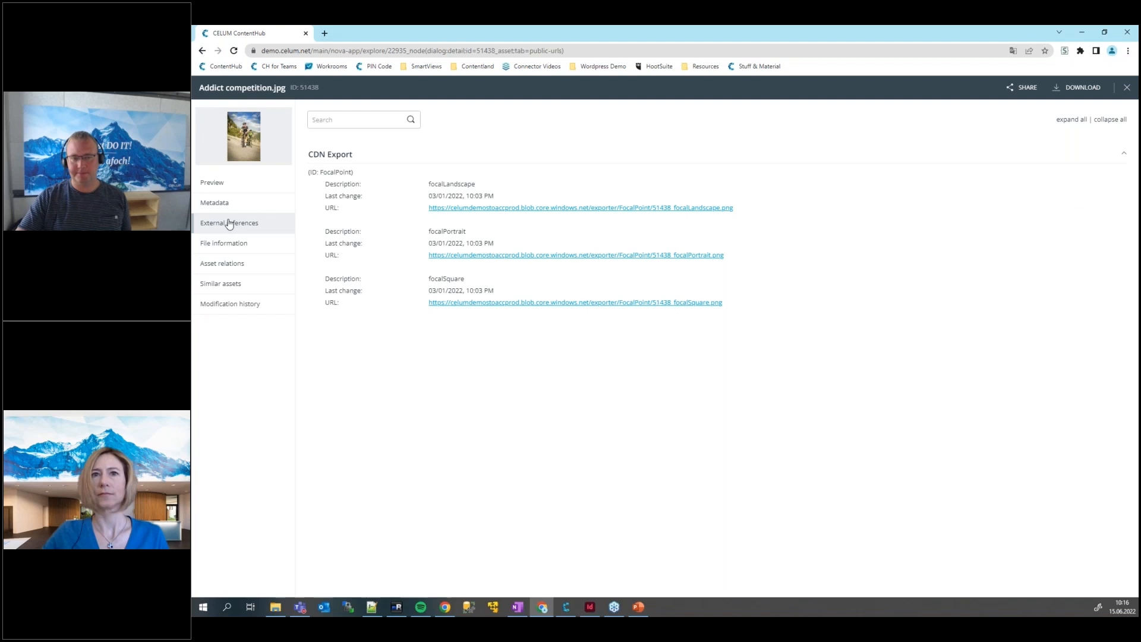
pyautogui.click(1126, 89)
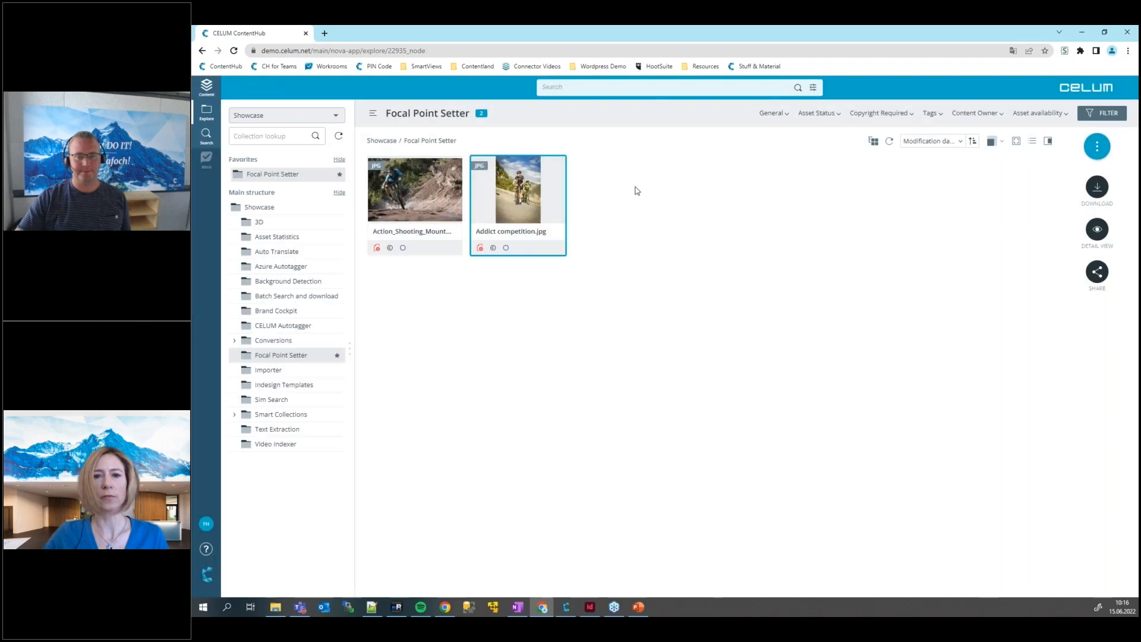
# - Switch the collection structure back to Sandbox and return to its Webinar folder
pyautogui.click(317, 117)
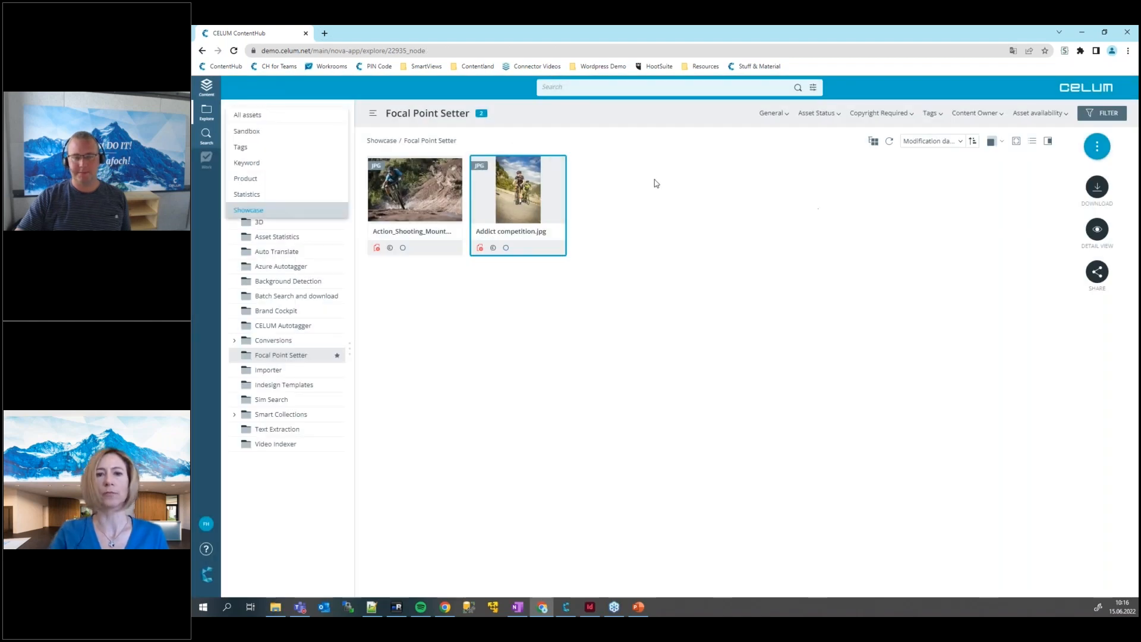
pyautogui.click(625, 188)
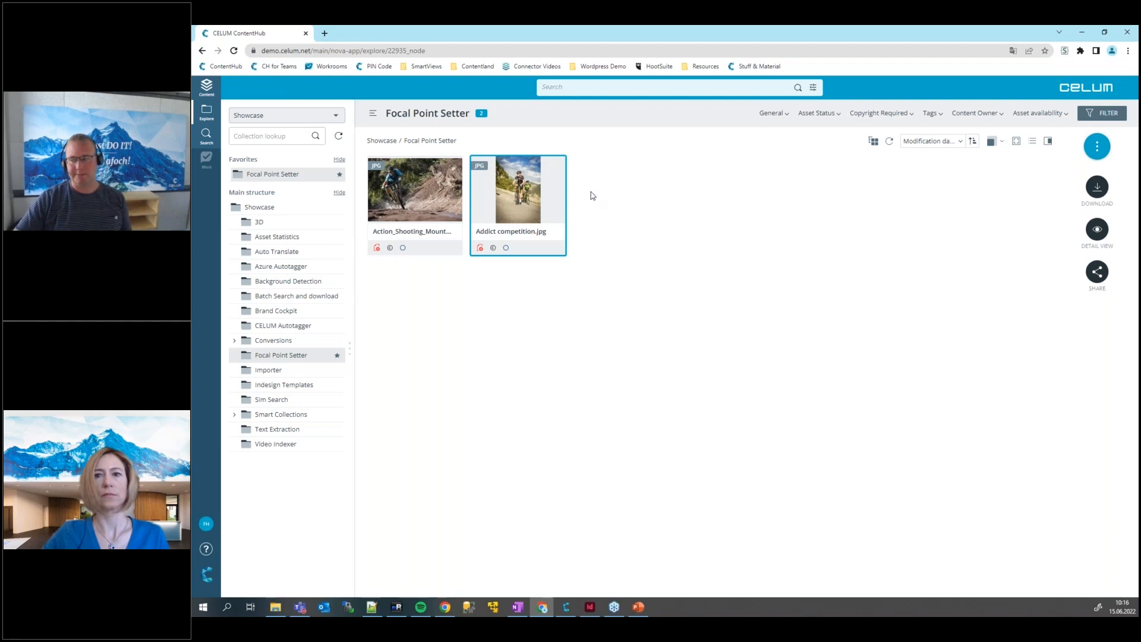
pyautogui.click(274, 116)
pyautogui.click(261, 130)
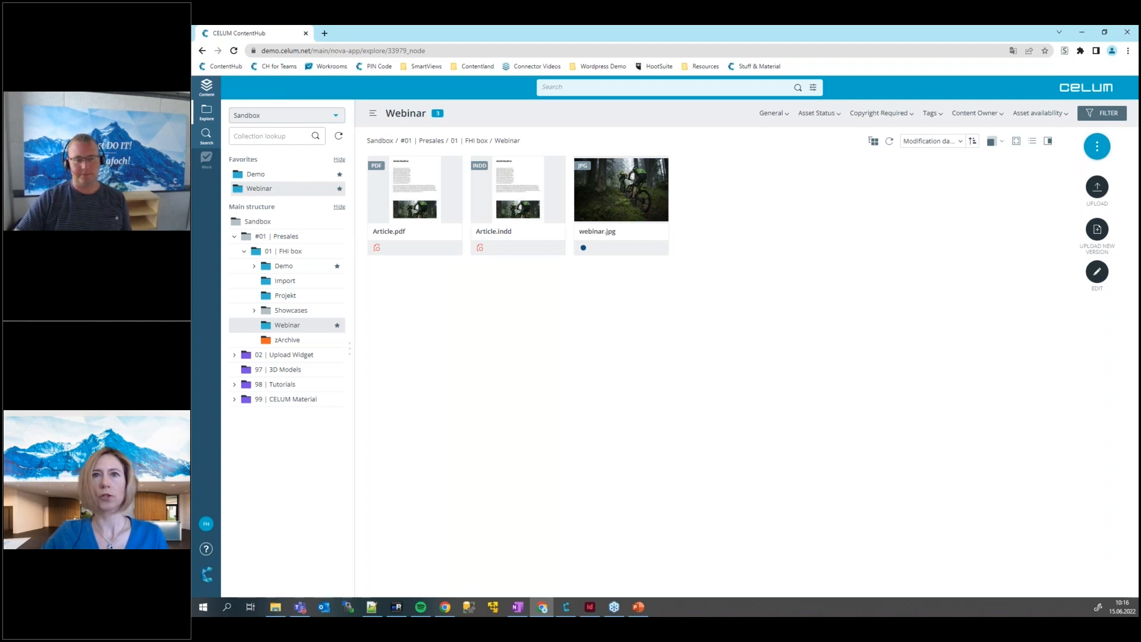
pyautogui.hotkey('alt', 'Tab')
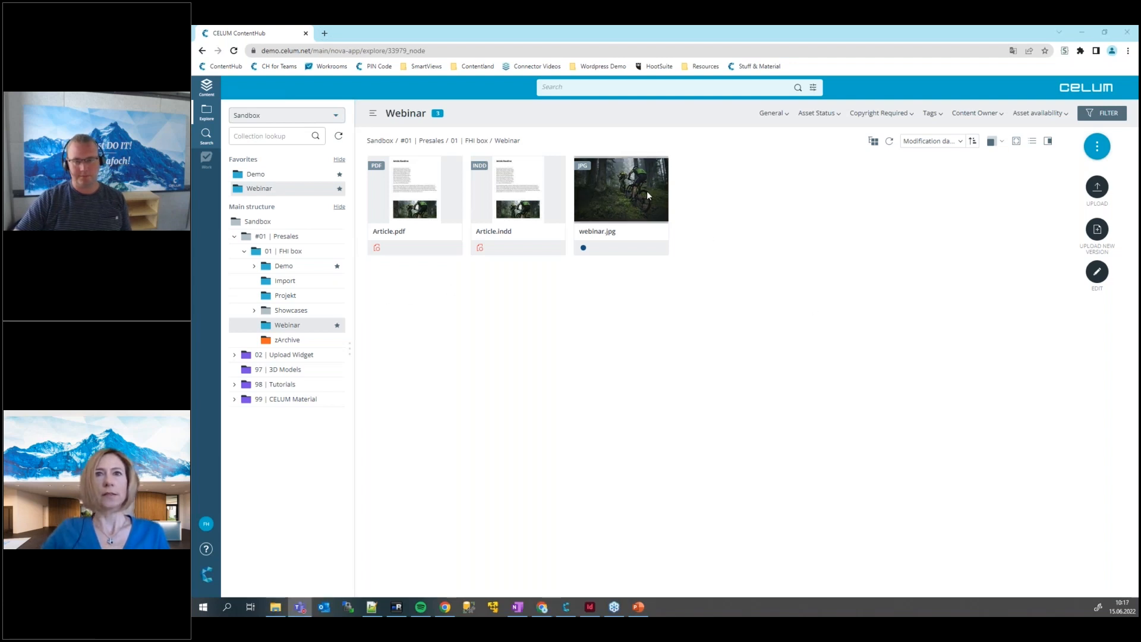
pyautogui.click(795, 190)
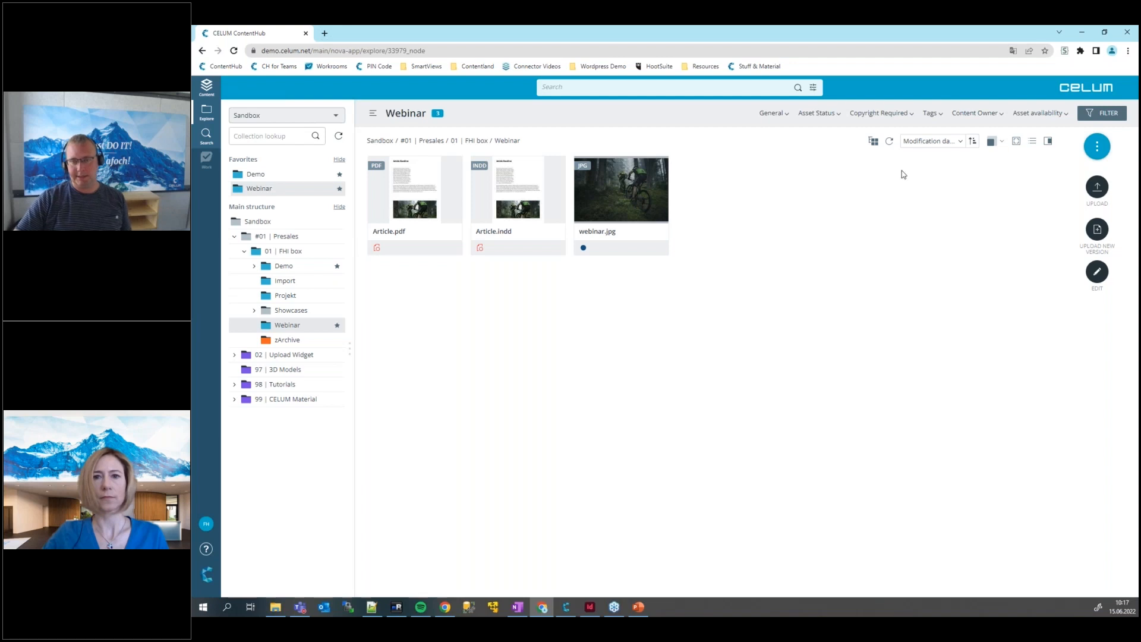
# - Show the details pane for webinar.jpg and examine its metadata in the detail view, including the SEO tags per language
pyautogui.click(663, 183)
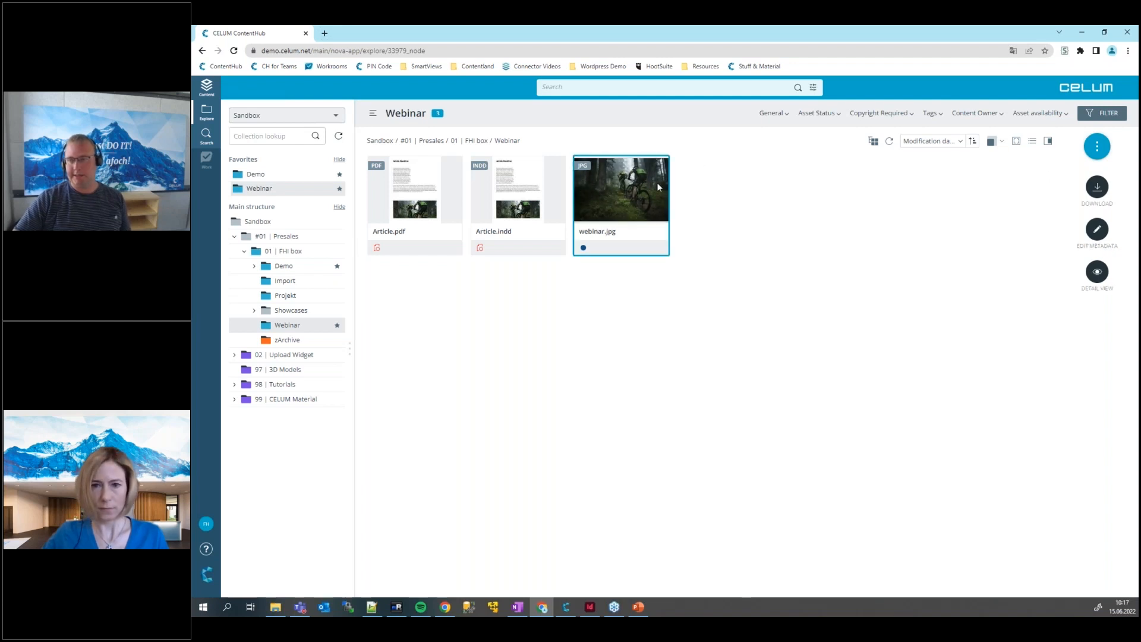
pyautogui.click(1049, 146)
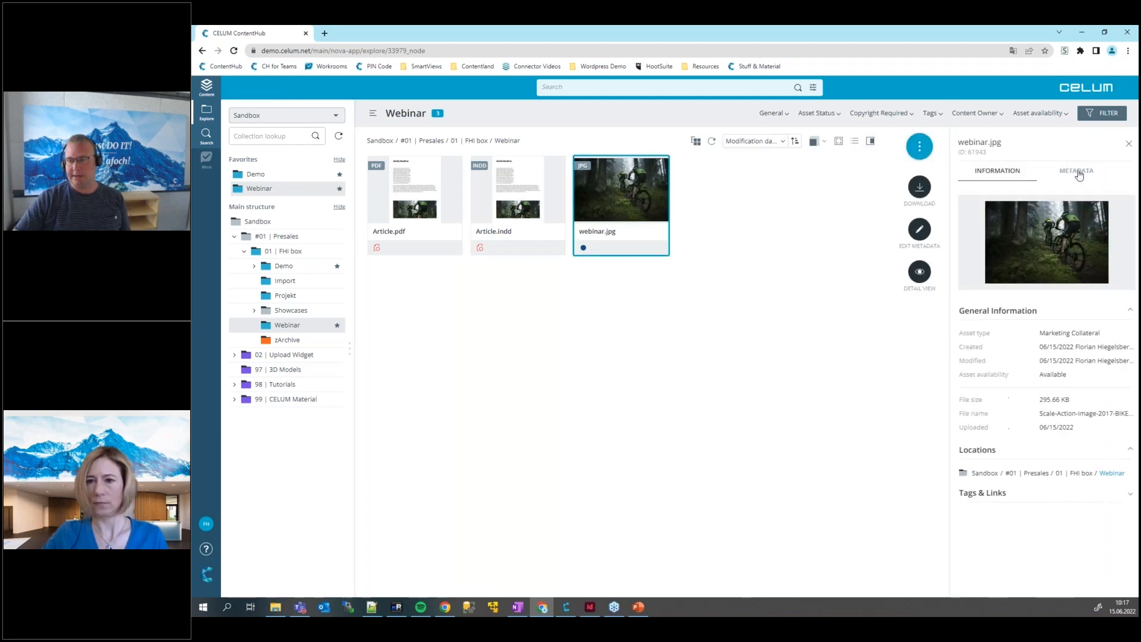
pyautogui.click(1078, 173)
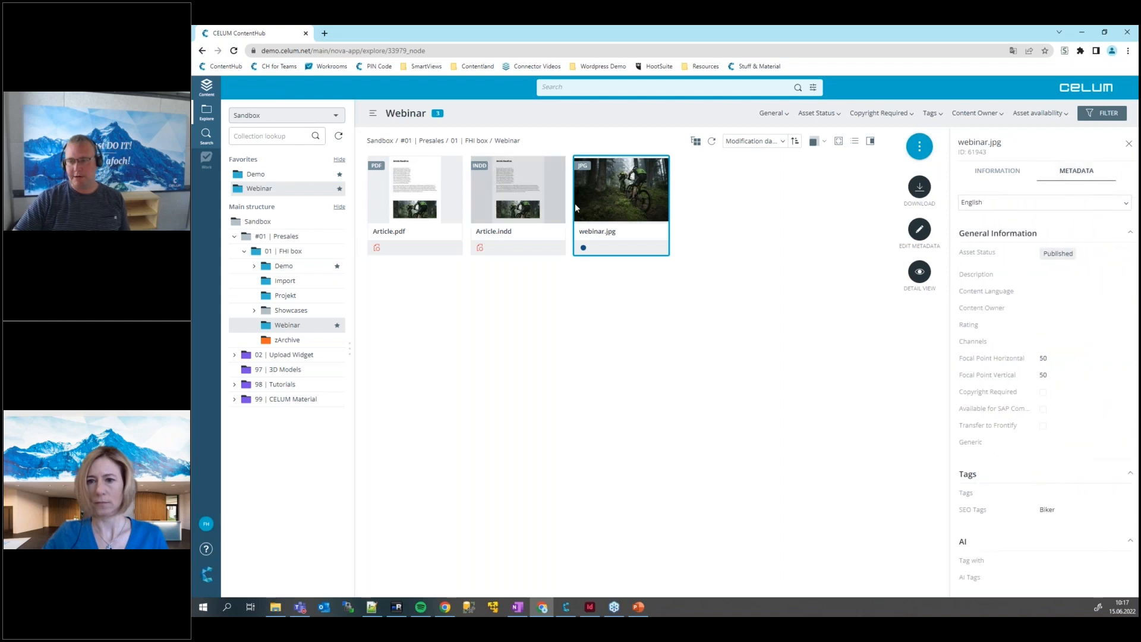
pyautogui.doubleClick(597, 190)
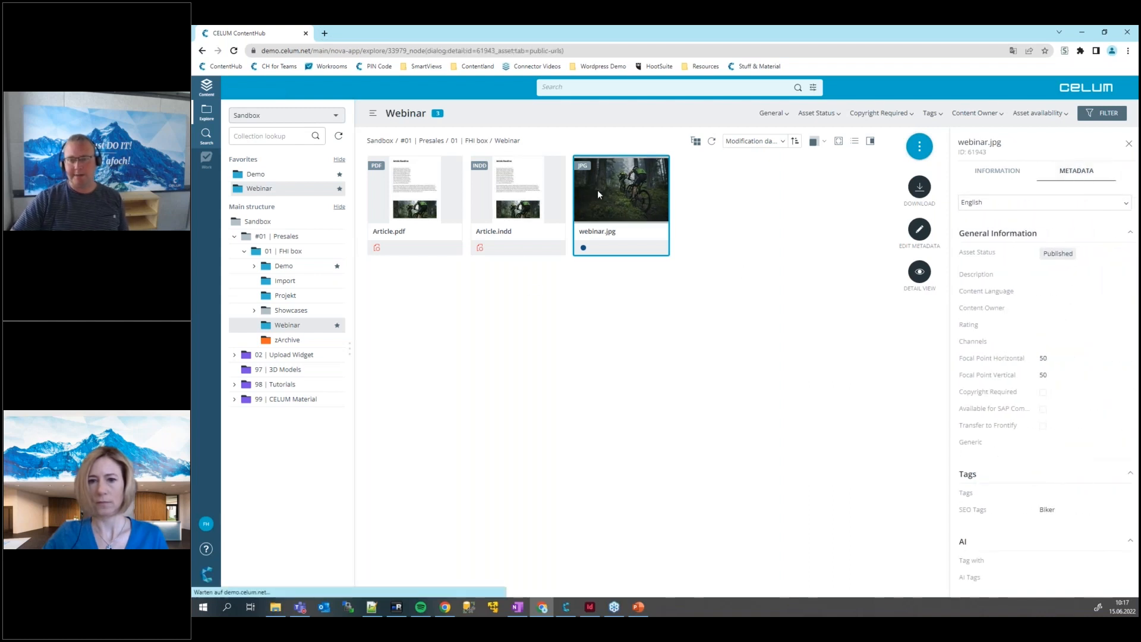
pyautogui.click(259, 203)
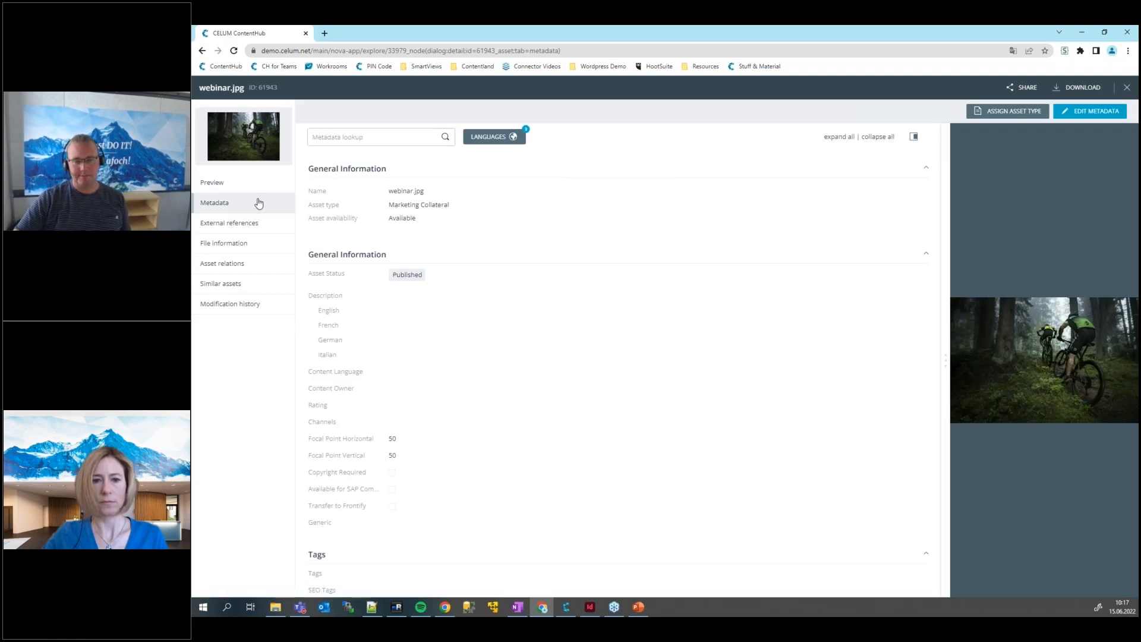
pyautogui.scroll(-3, 561, 304)
pyautogui.scroll(-1, 561, 306)
pyautogui.moveTo(436, 310); pyautogui.dragTo(324, 310)
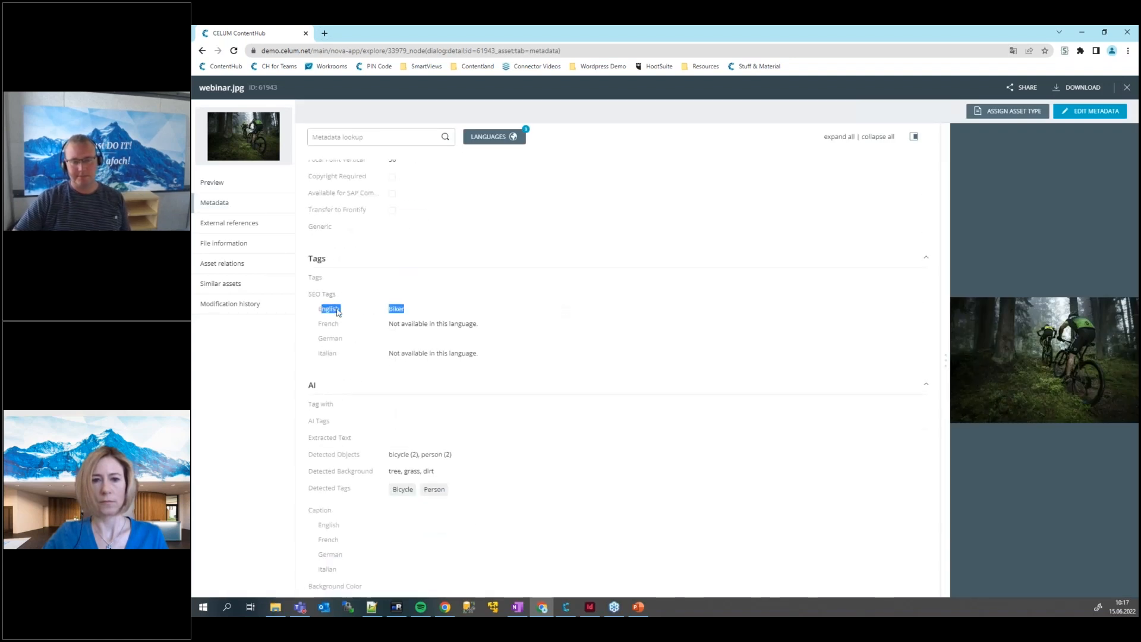
pyautogui.click(1126, 88)
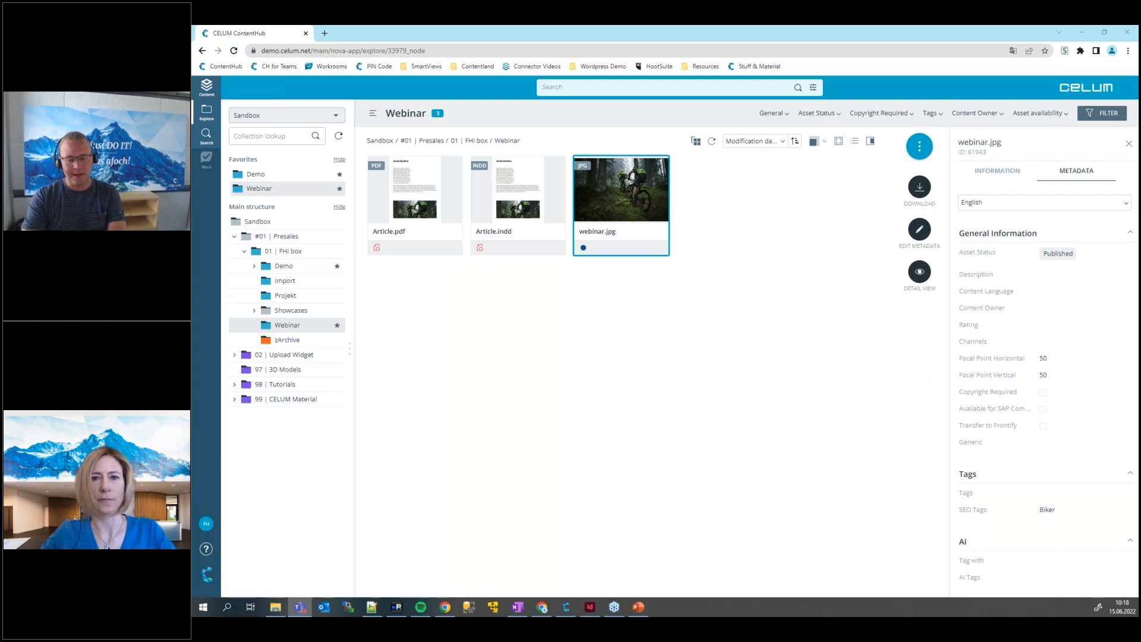
# - Switch to InDesign and review the PDF presets offered for updating Article.indd, without starting an upload
pyautogui.click(594, 607)
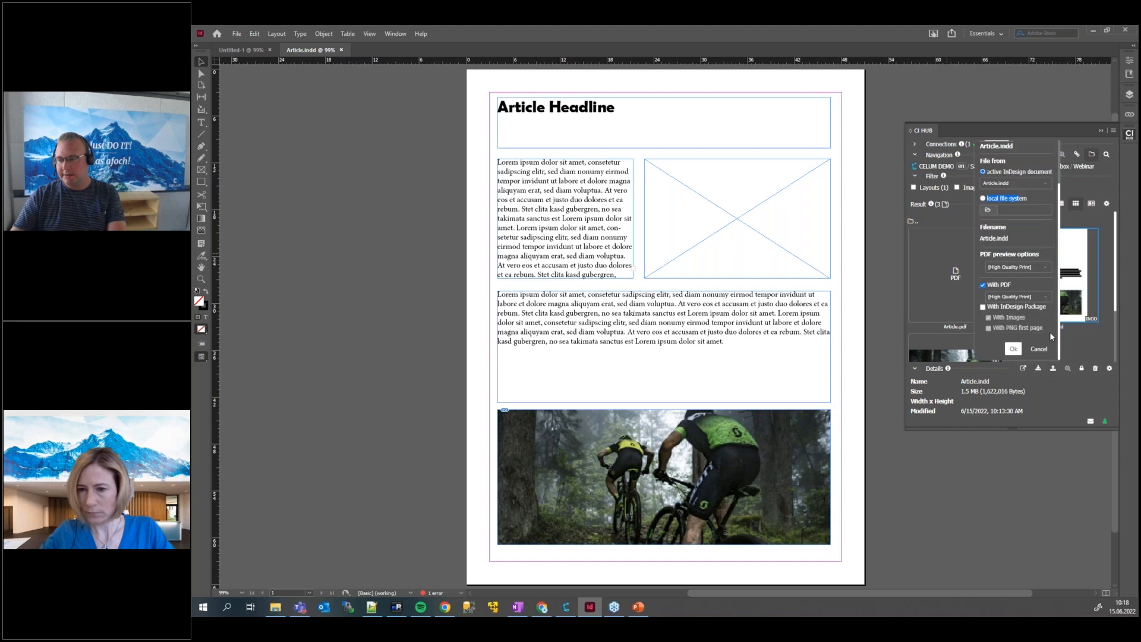
pyautogui.click(1023, 295)
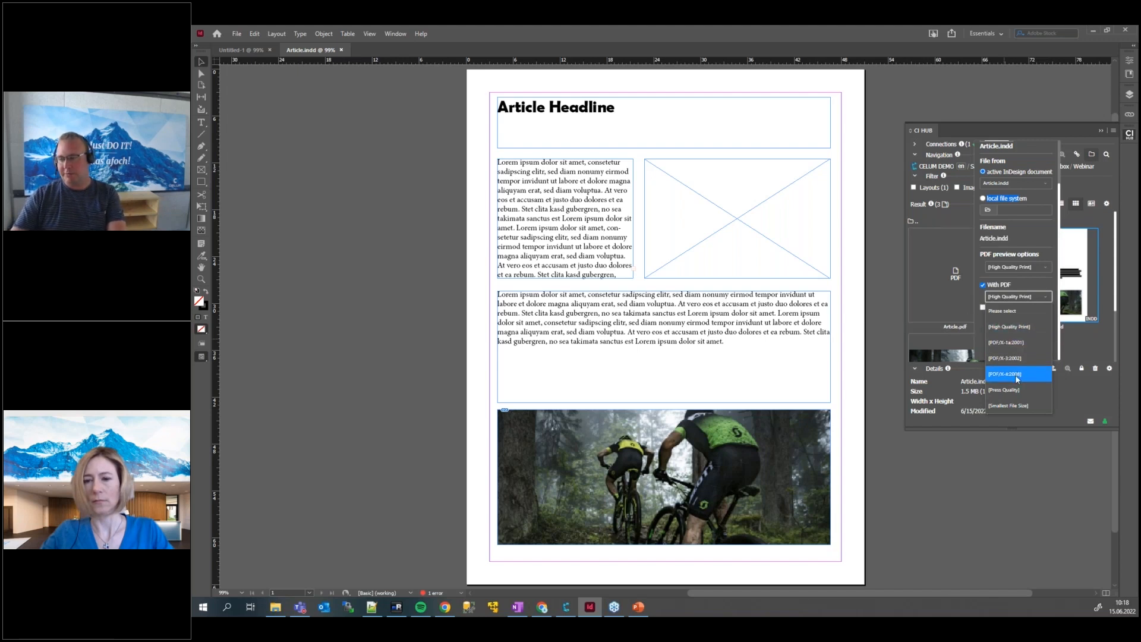
pyautogui.click(1099, 392)
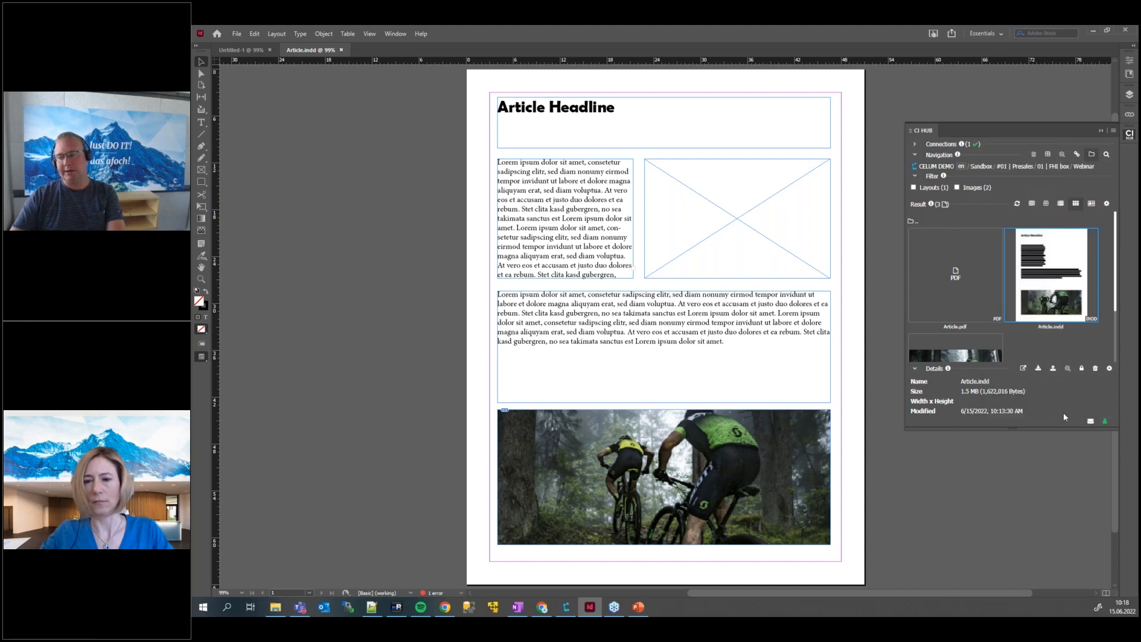
# - Return to ContentHub, crop webinar.jpg to 352 × 800 px in the image editor, and download the cropped version
pyautogui.click(1095, 33)
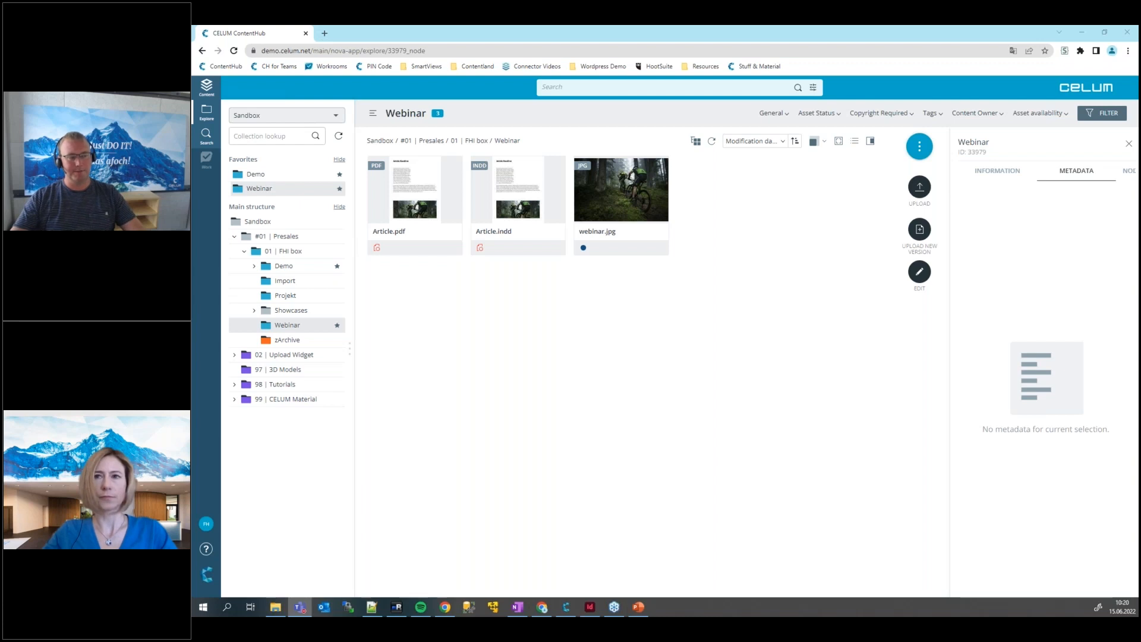
pyautogui.click(621, 190)
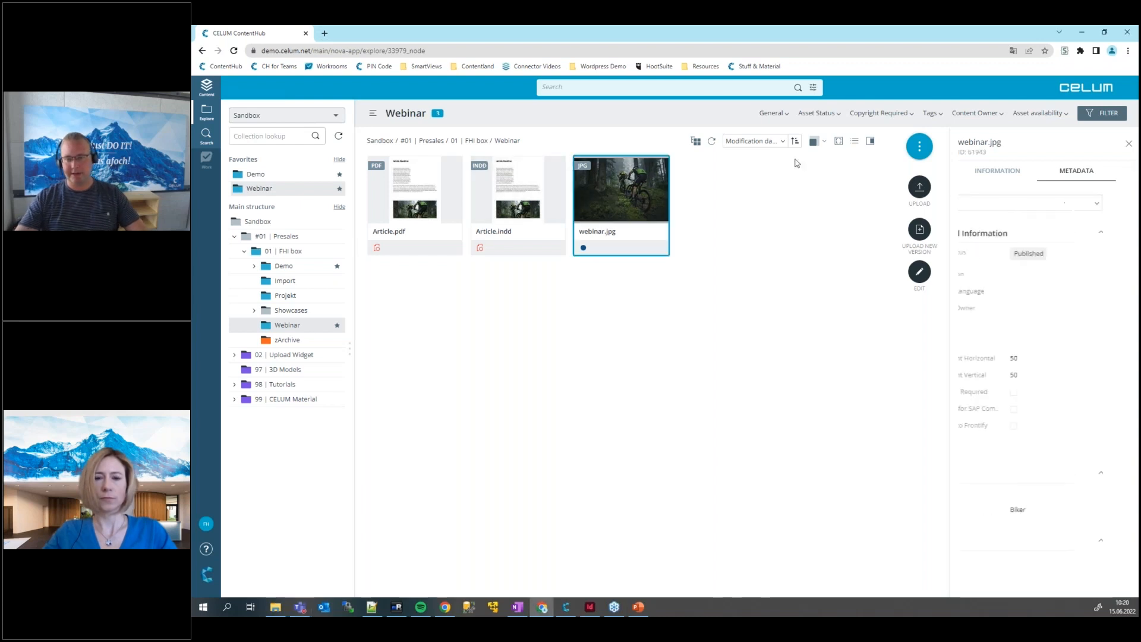
pyautogui.rightClick(612, 189)
pyautogui.click(677, 429)
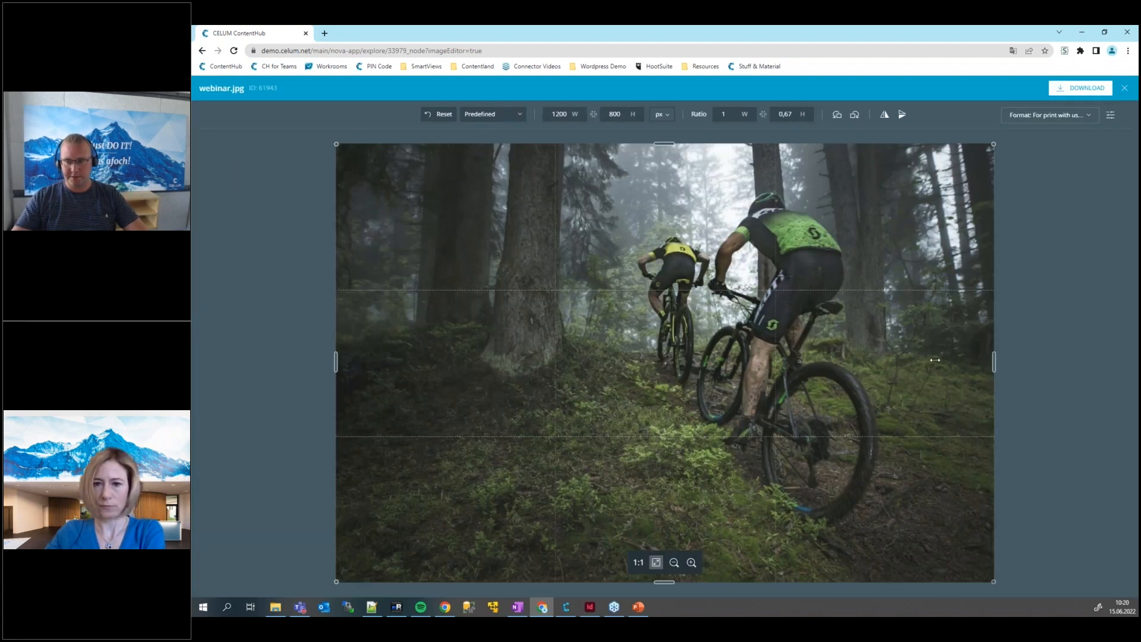
pyautogui.moveTo(935, 359); pyautogui.dragTo(529, 360)
pyautogui.click(1068, 91)
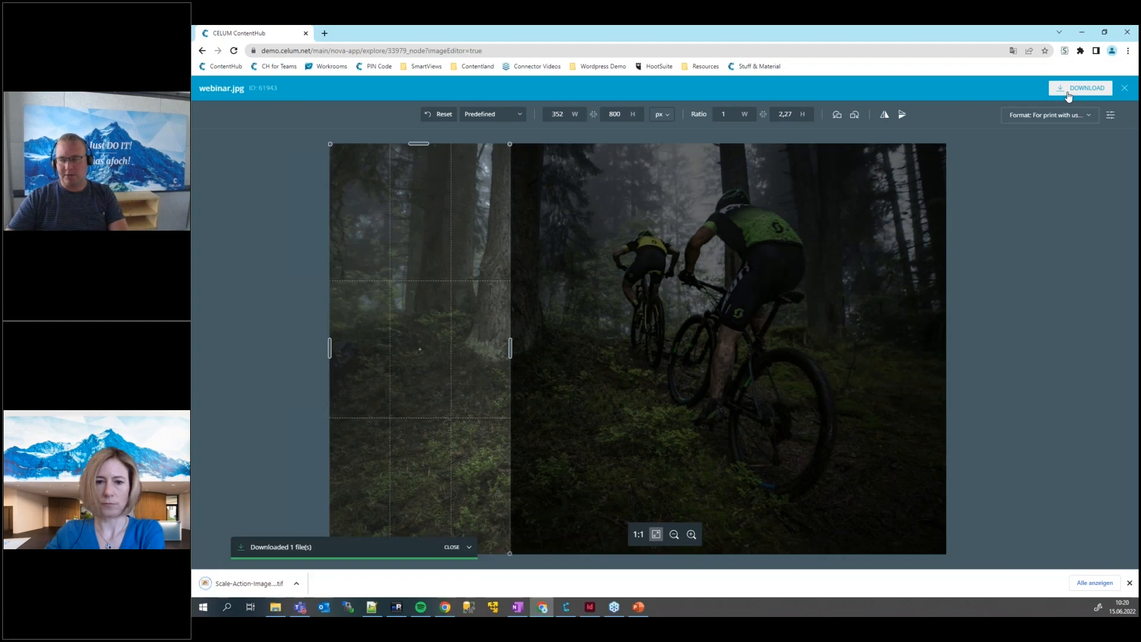
# - Open the downloaded Scale-Action-Image TIF to check the crop, and close both the viewer and the image editor
pyautogui.click(229, 588)
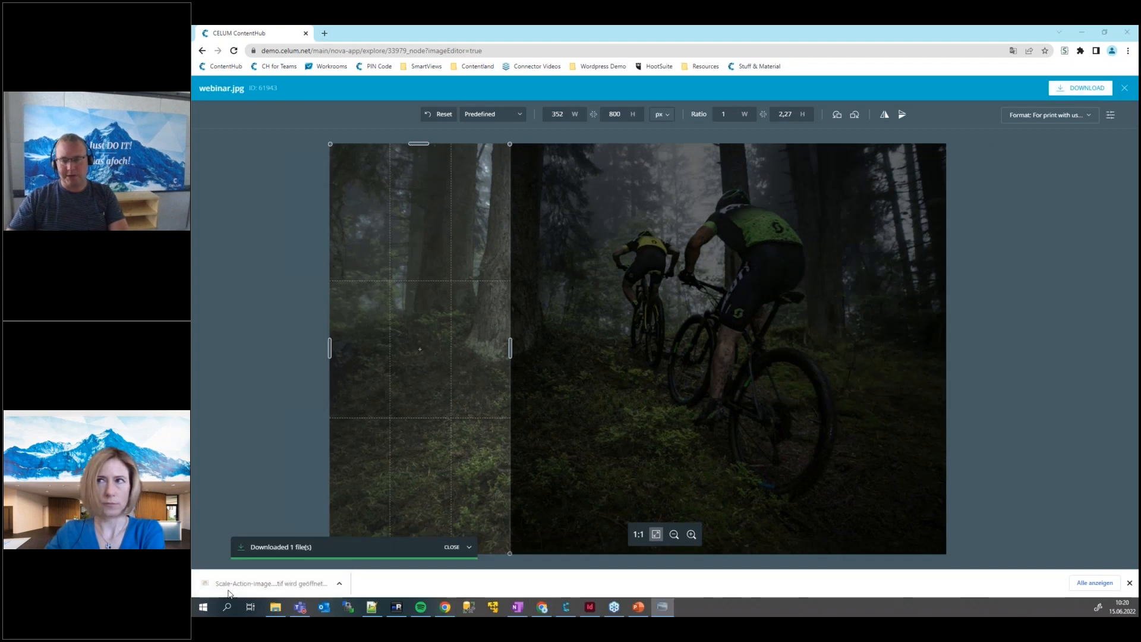
pyautogui.click(971, 102)
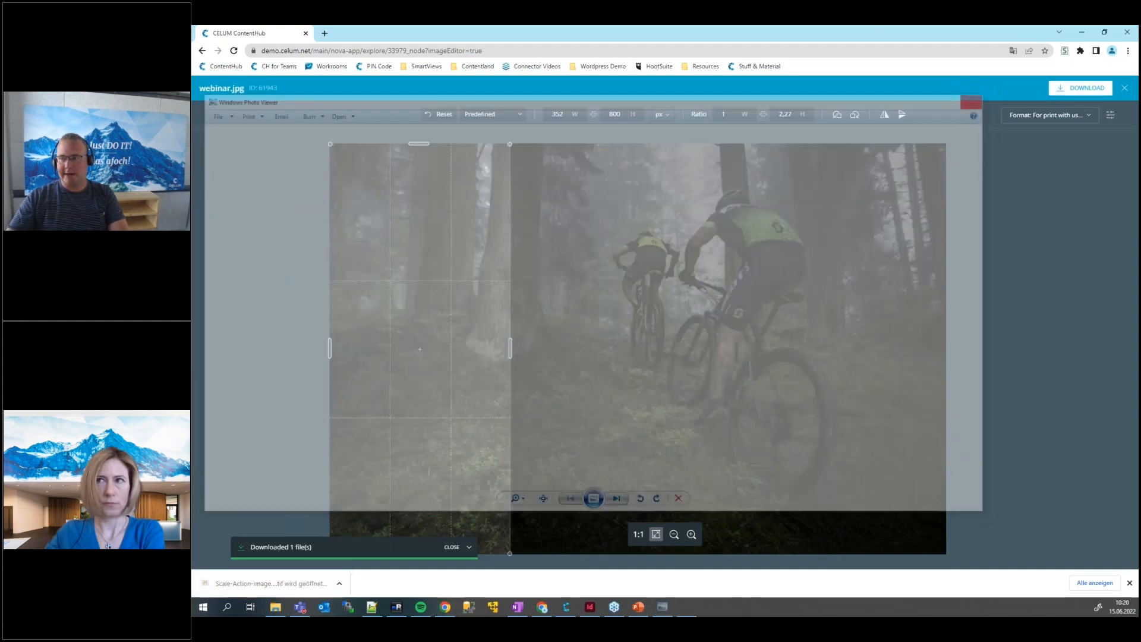
pyautogui.click(1125, 87)
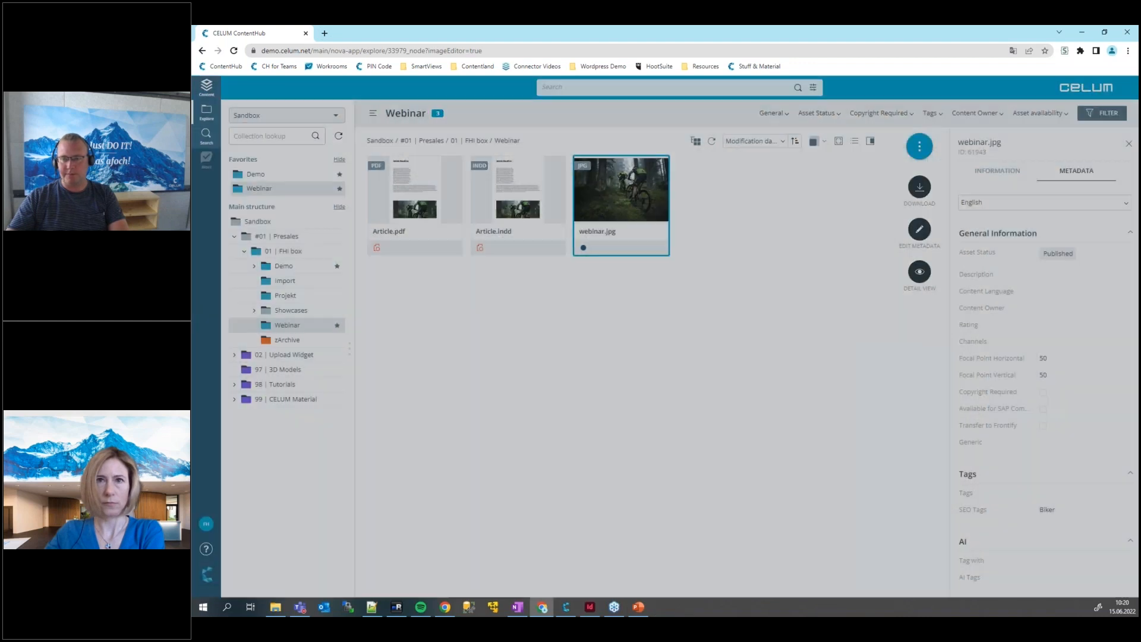
# - Reopen webinar.jpg in the image editor to view the editing options, and close it without changes
pyautogui.rightClick(610, 199)
pyautogui.click(672, 433)
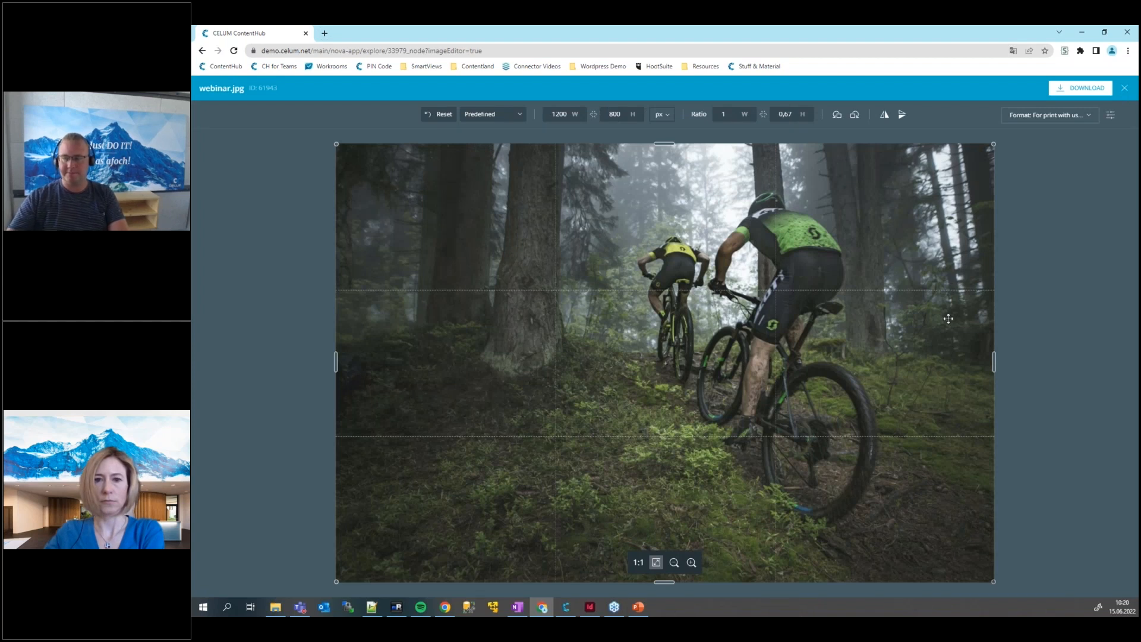
pyautogui.click(1123, 90)
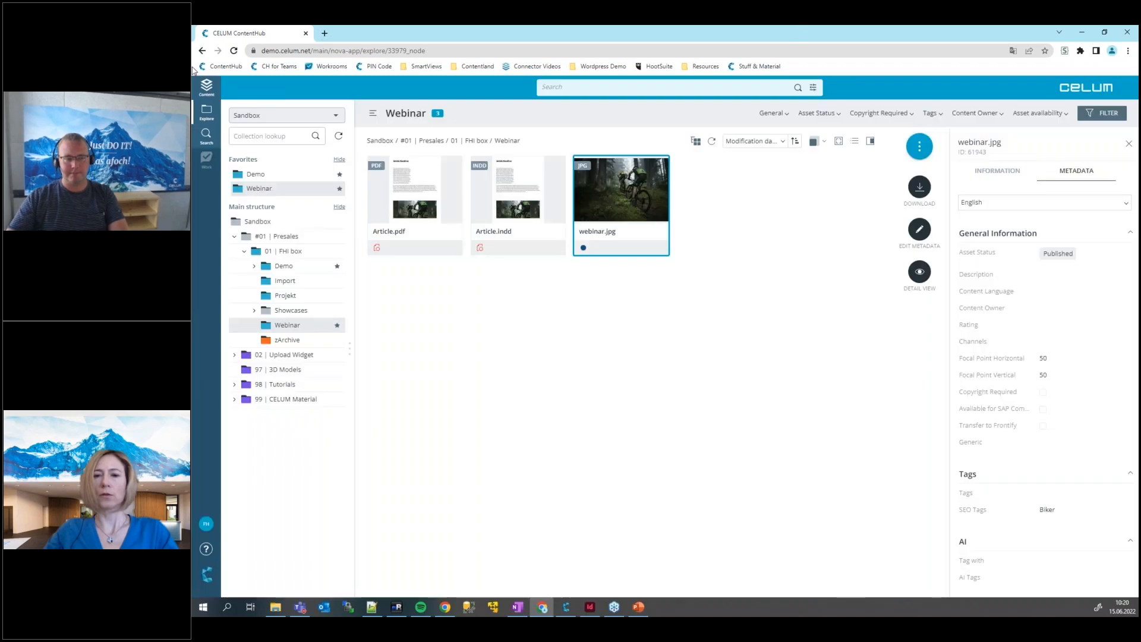